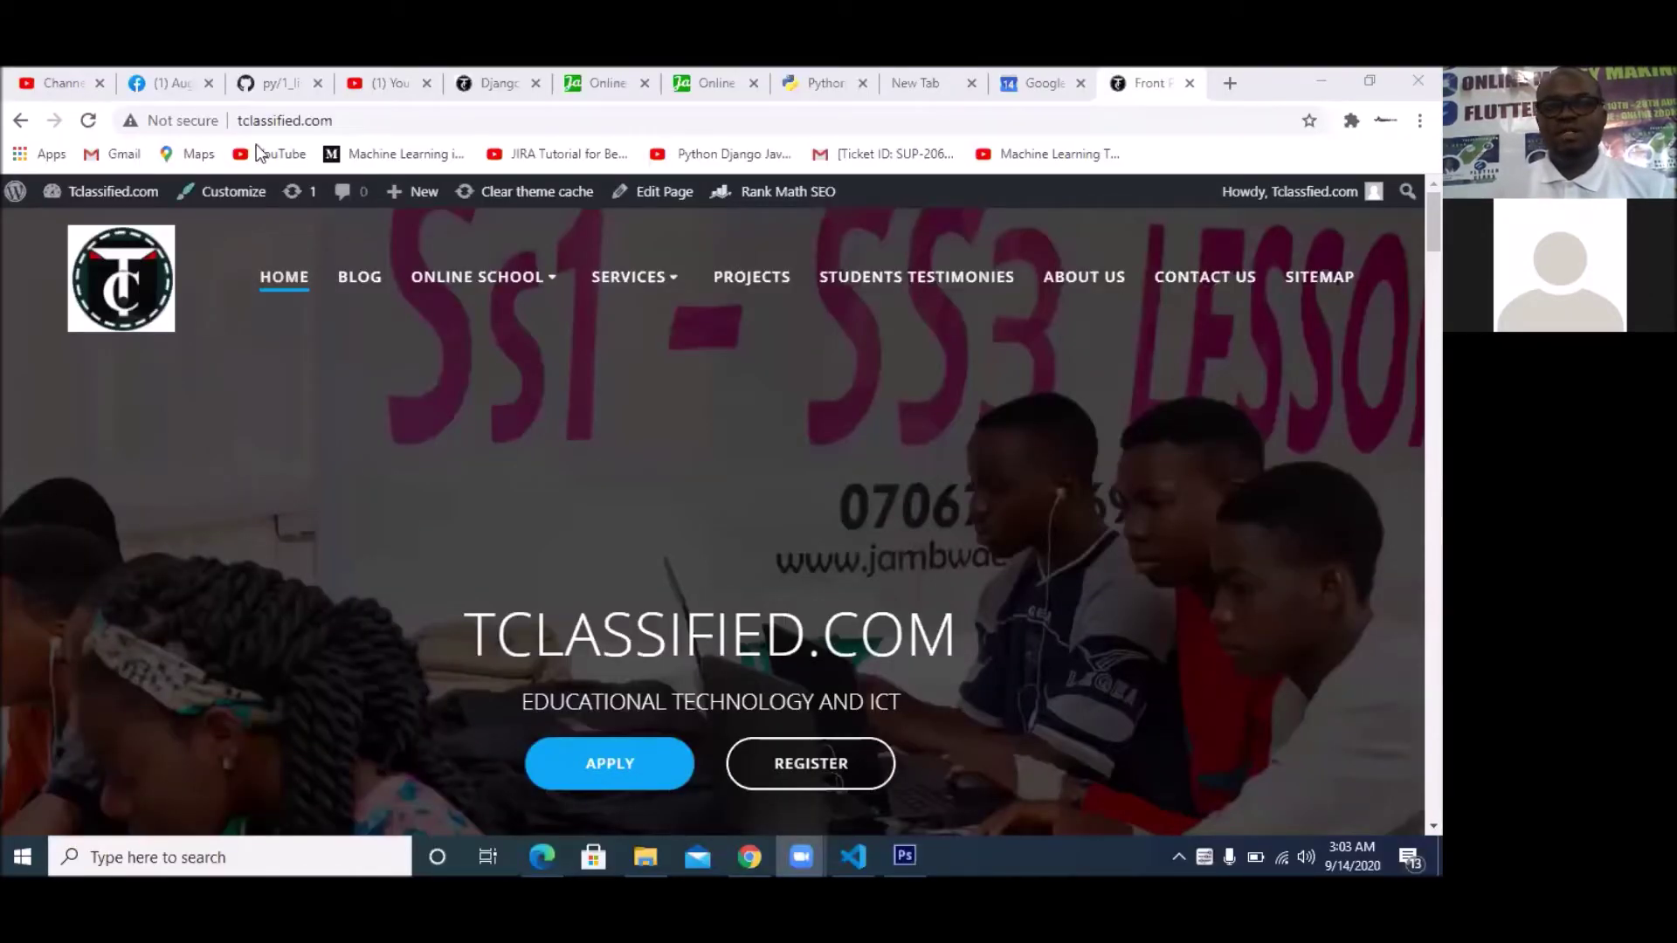
- Open the PHOTOSHOP STACK UP post from the tclassified.com blog
click(368, 285)
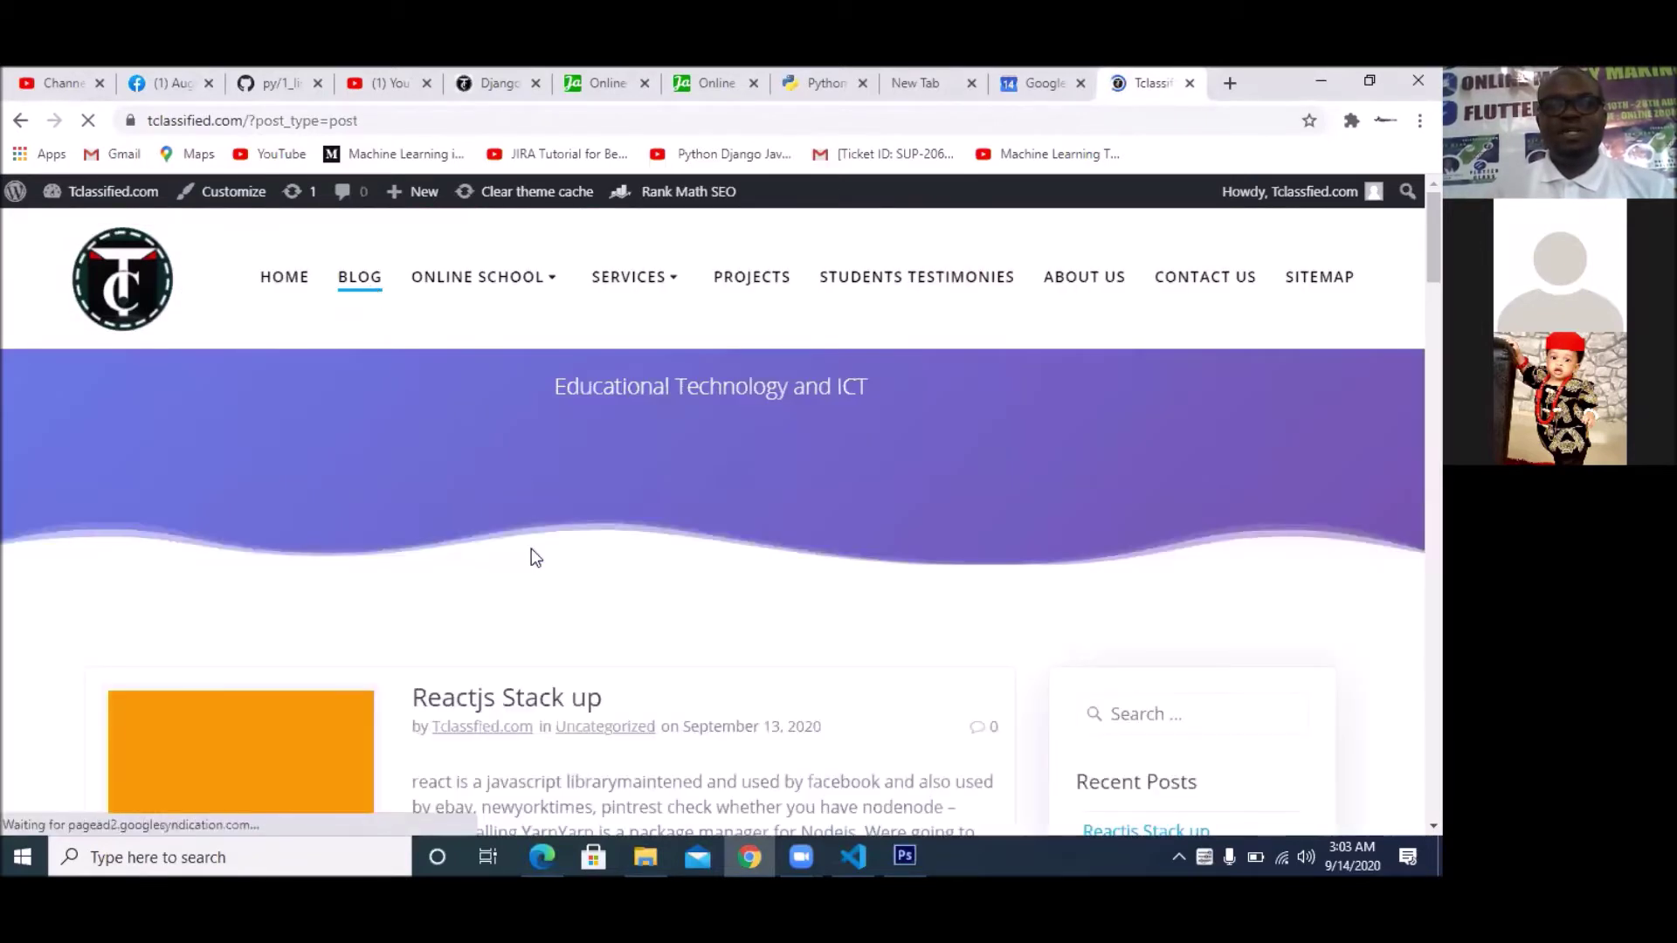
scroll(533, 553, down, 2)
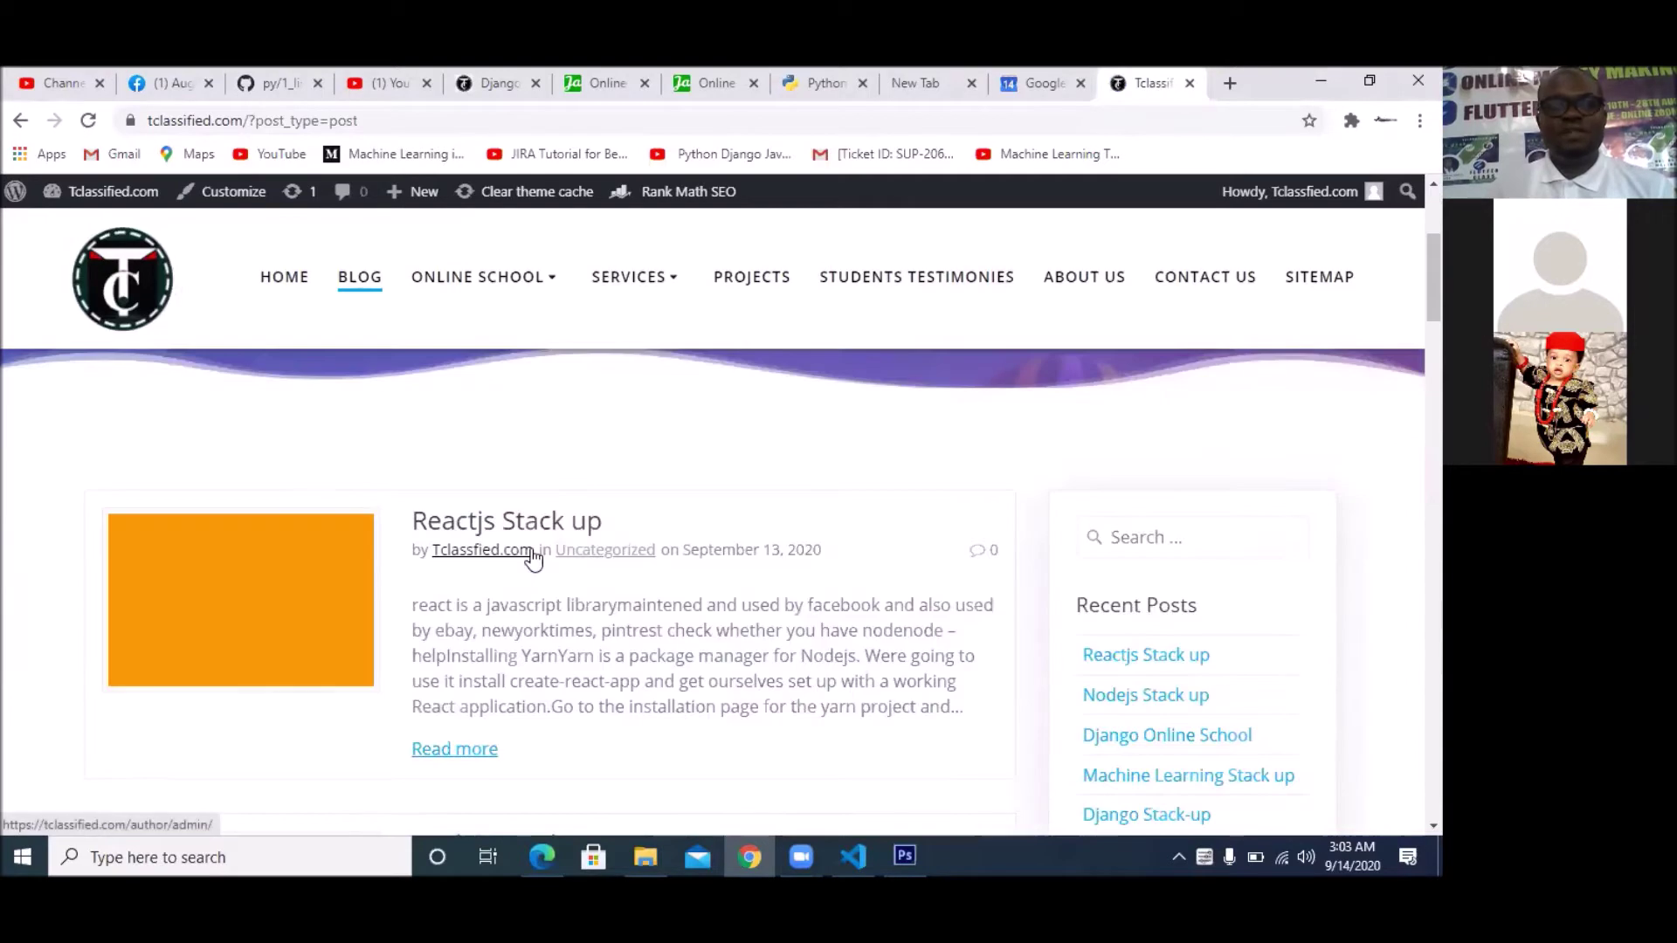
scroll(533, 554, down, 10)
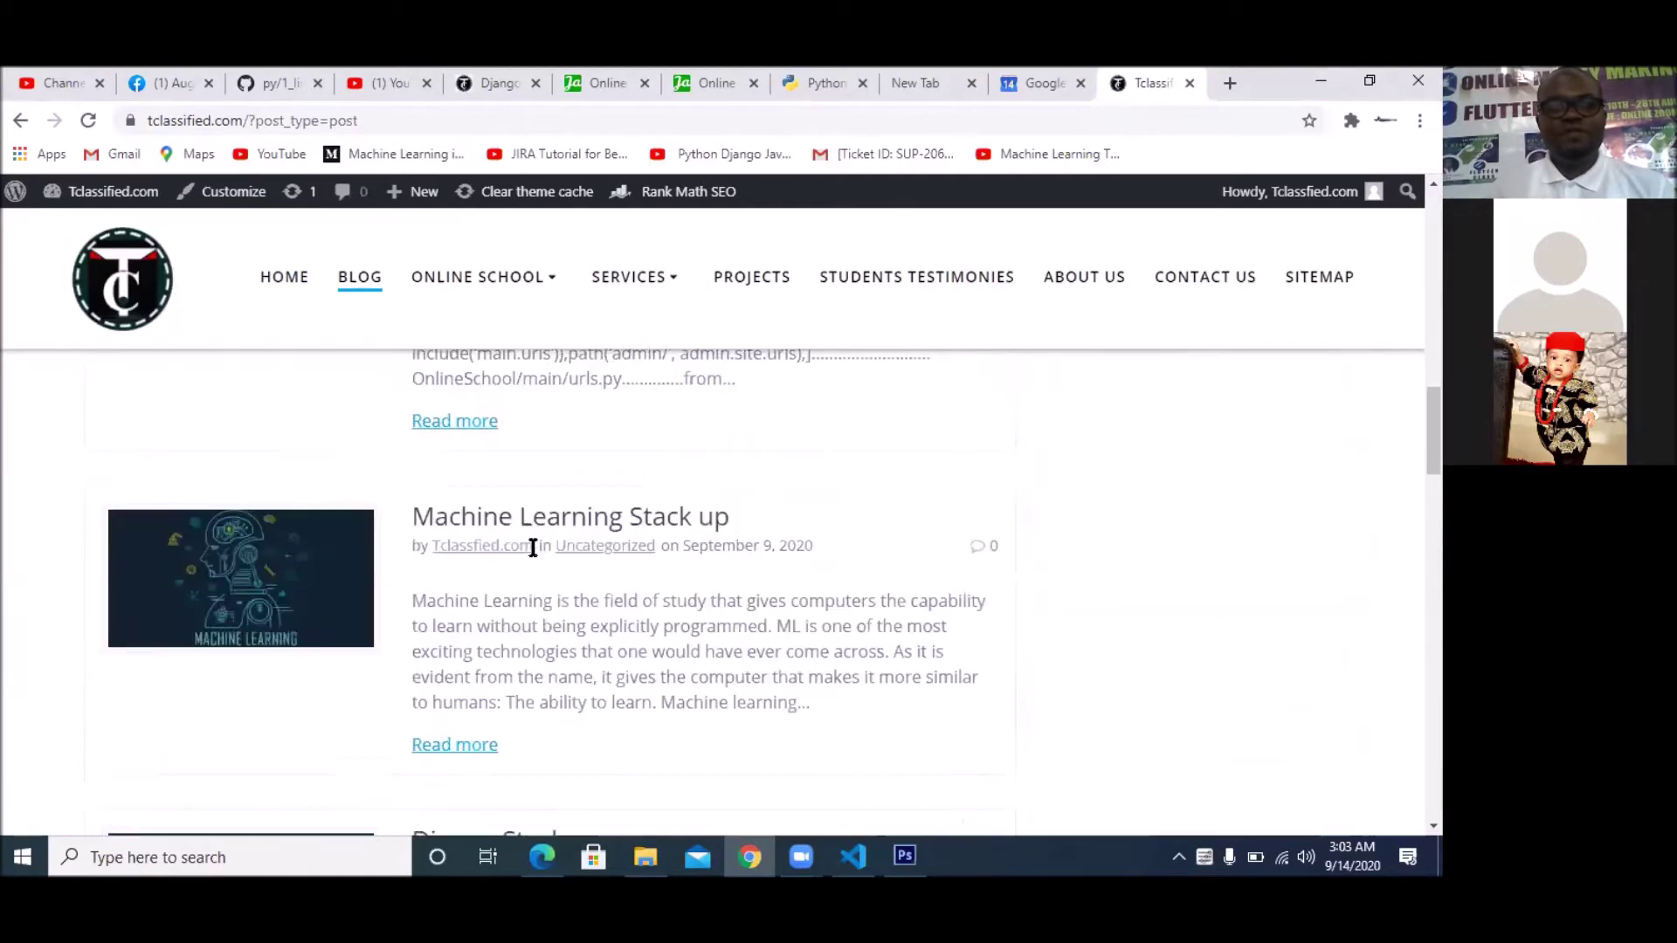
scroll(533, 548, down, 1)
scroll(533, 548, up, 5)
scroll(532, 548, down, 7)
scroll(533, 549, down, 8)
scroll(533, 548, up, 1)
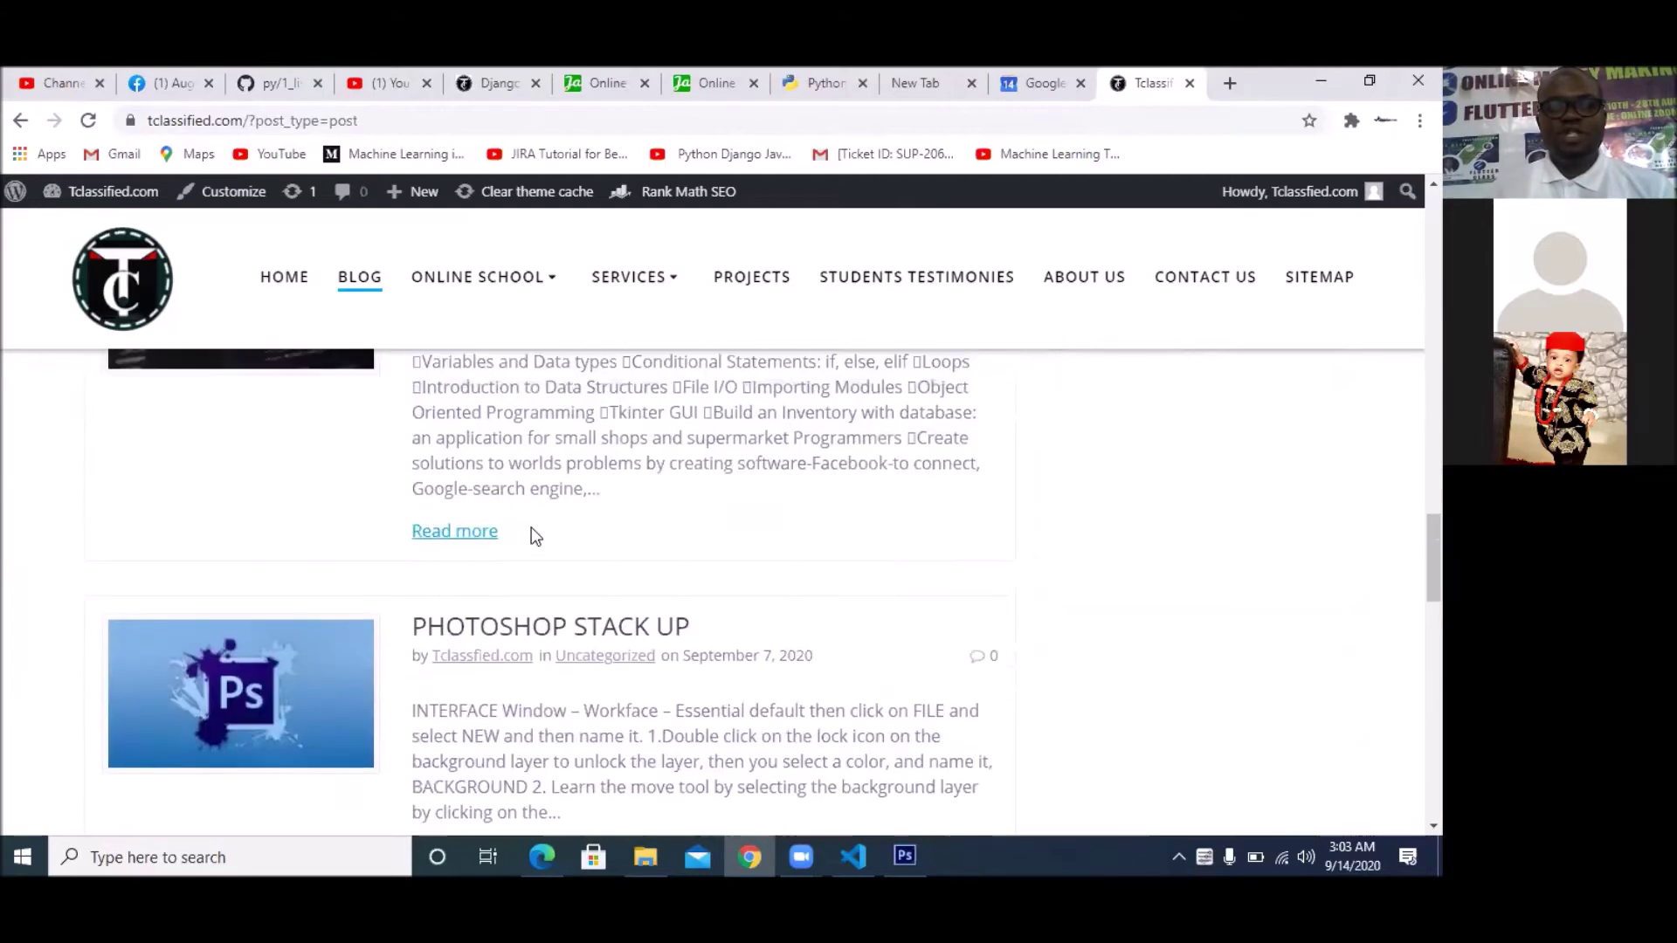
click(529, 629)
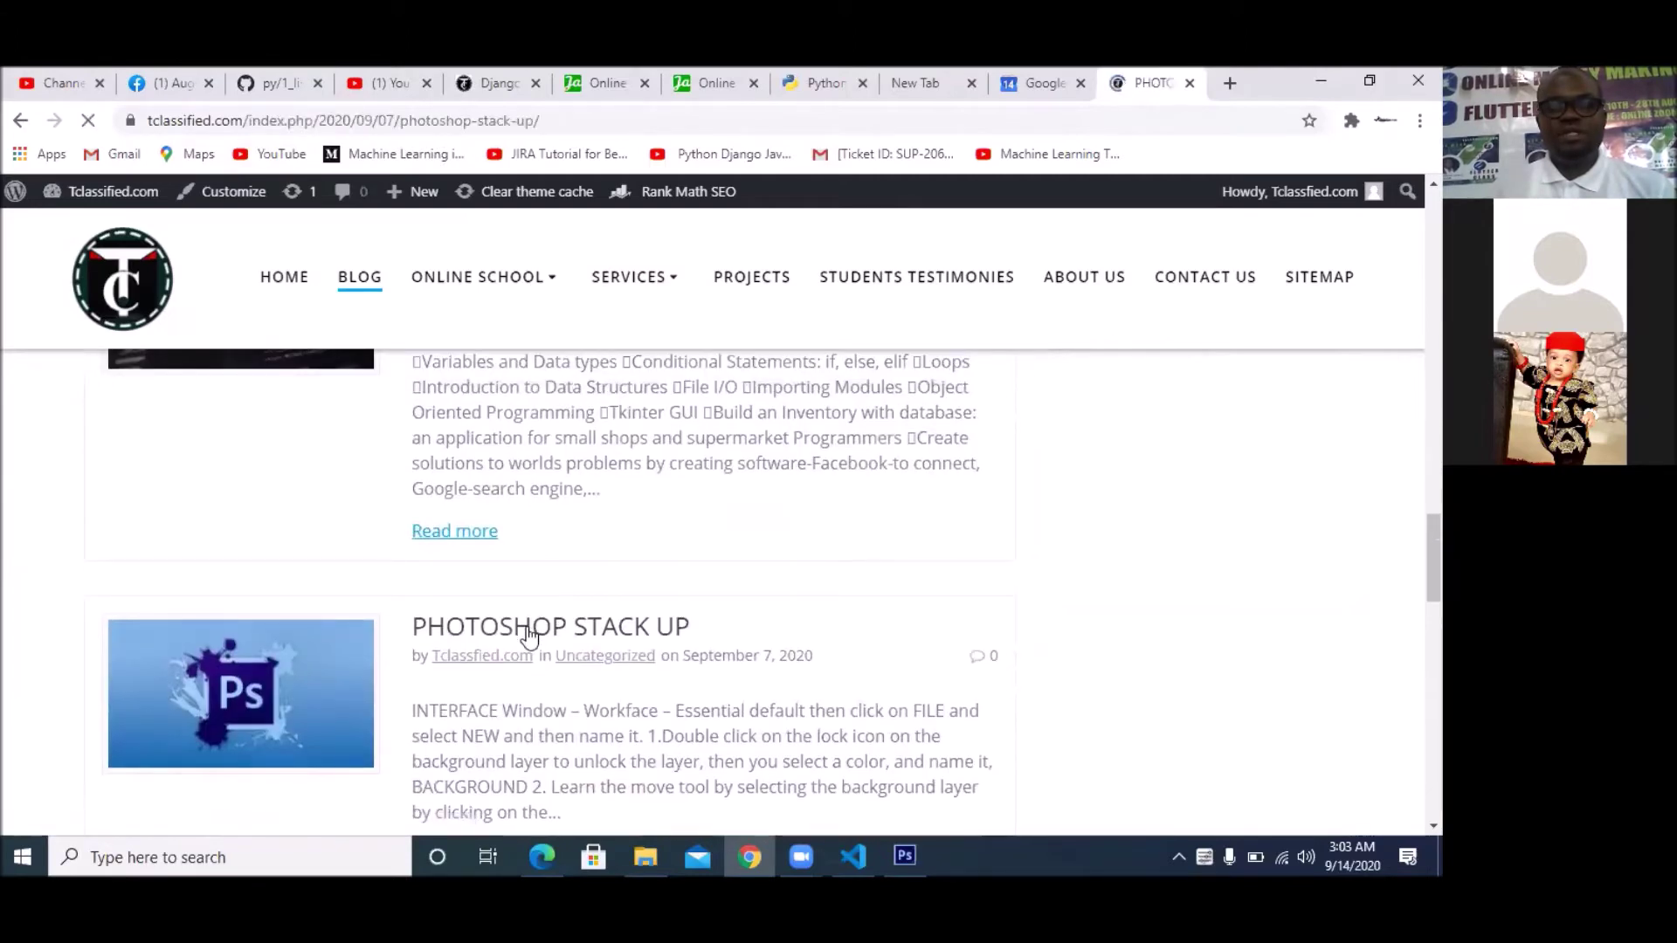
- Read through the post to the "Making an object disappear" section and review its numbered instructions
scroll(529, 637, down, 3)
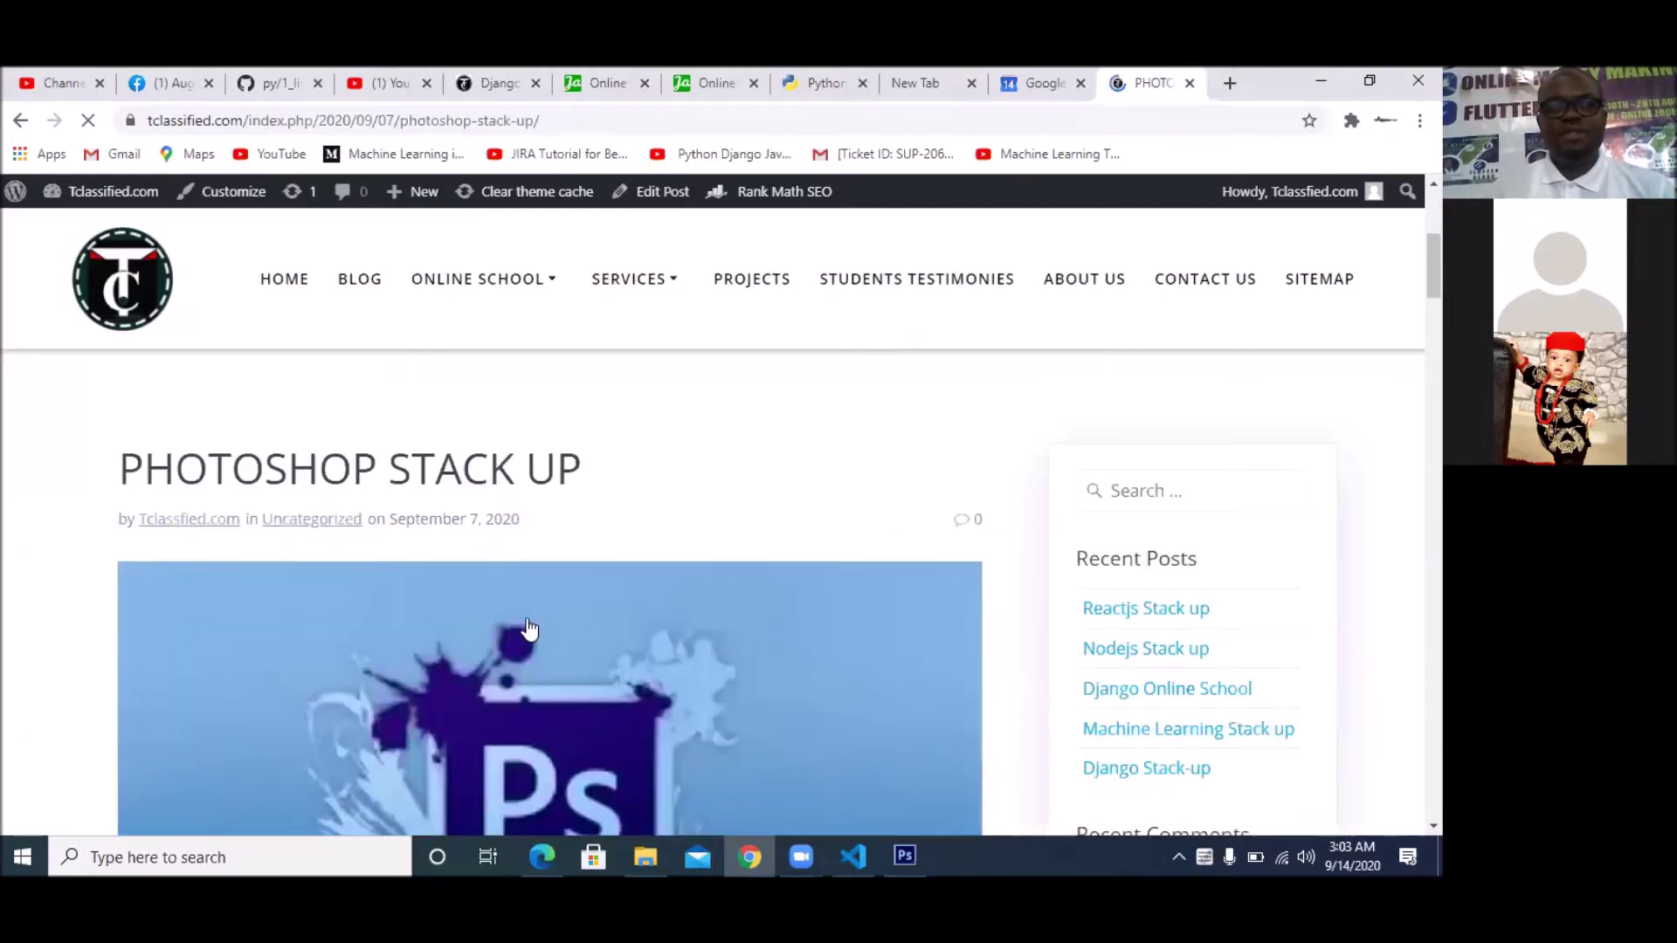
scroll(532, 629, down, 8)
scroll(535, 627, down, 3)
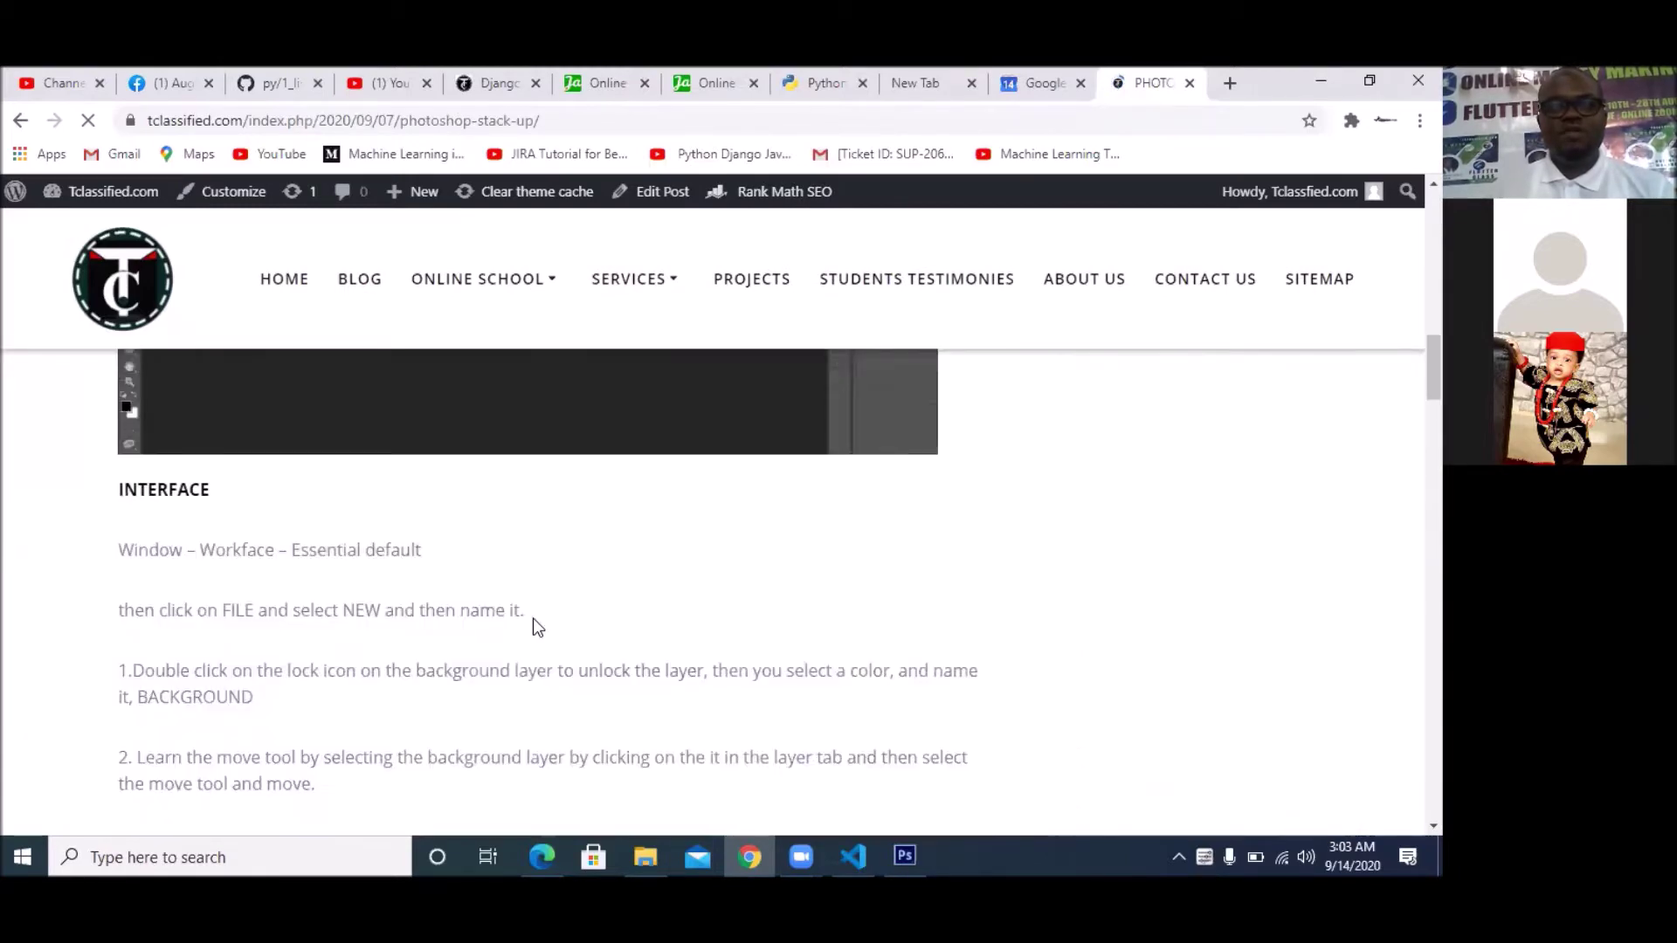
scroll(533, 619, down, 3)
scroll(519, 618, up, 3)
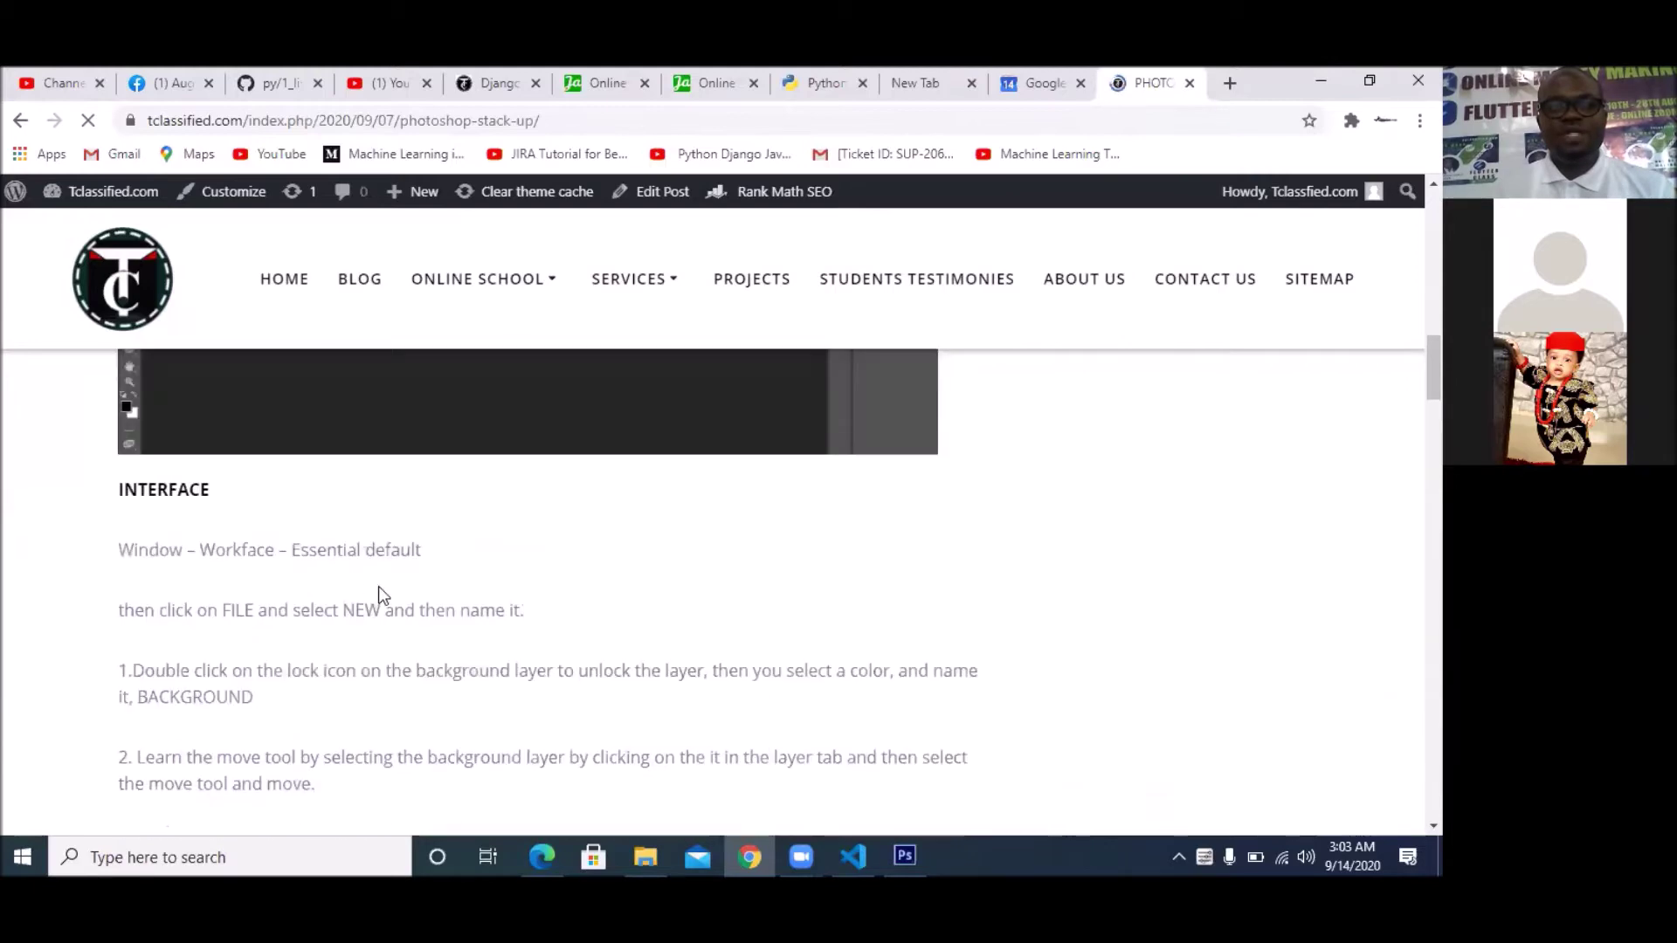
scroll(479, 620, down, 15)
scroll(480, 625, down, 12)
scroll(478, 620, down, 12)
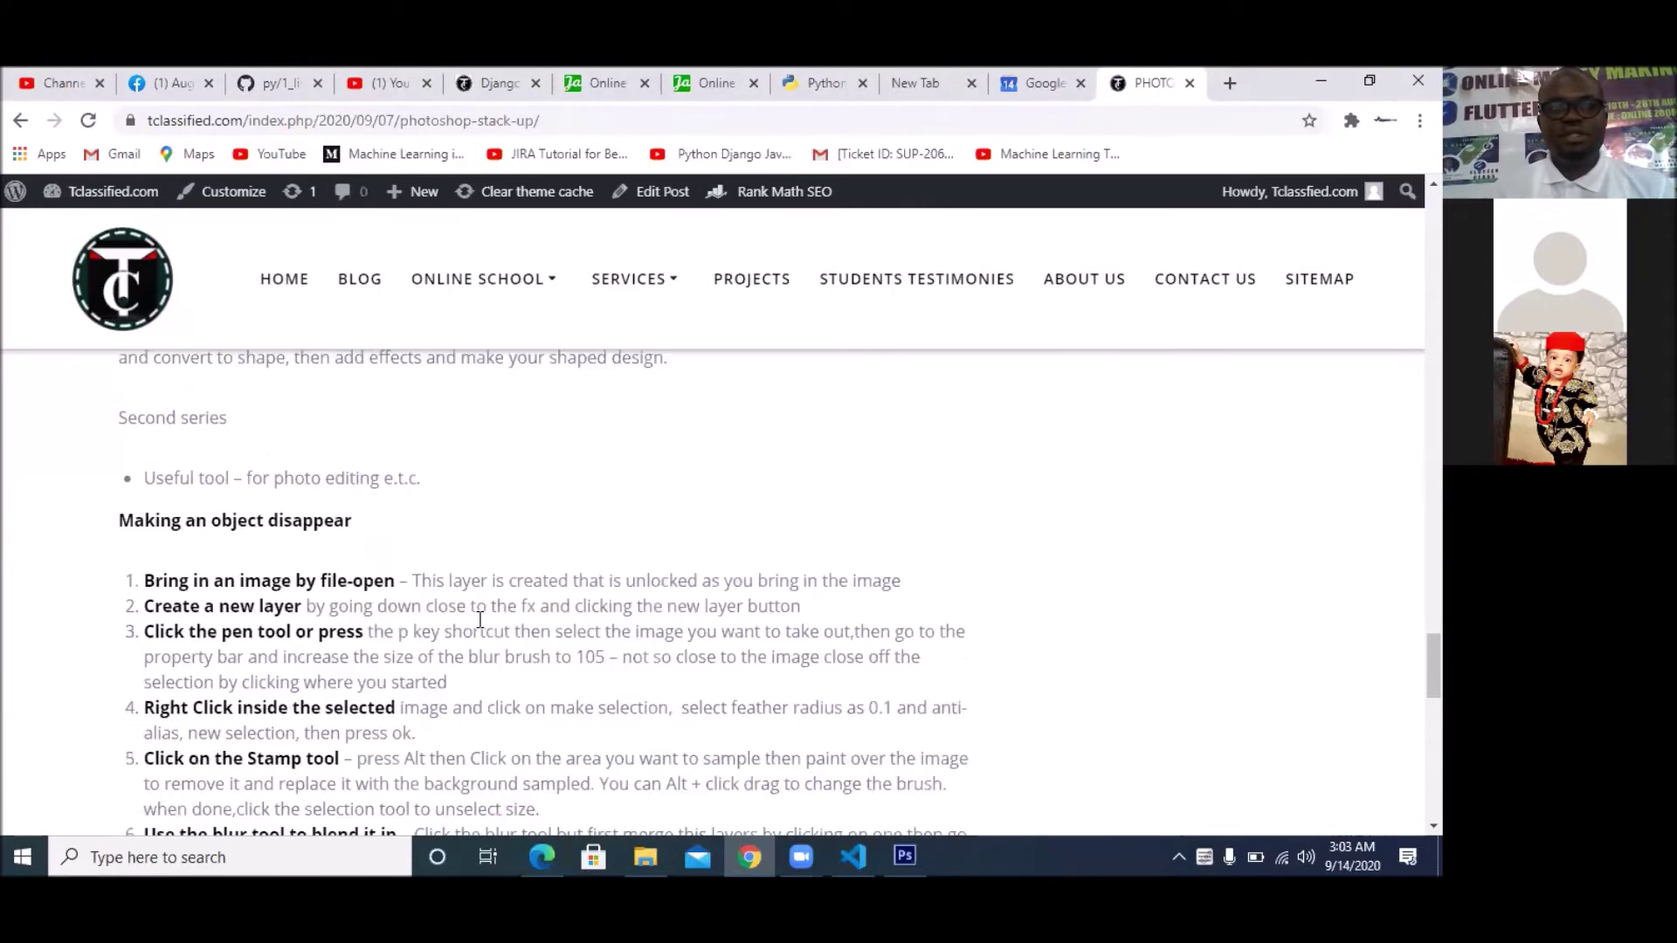
scroll(479, 620, down, 1)
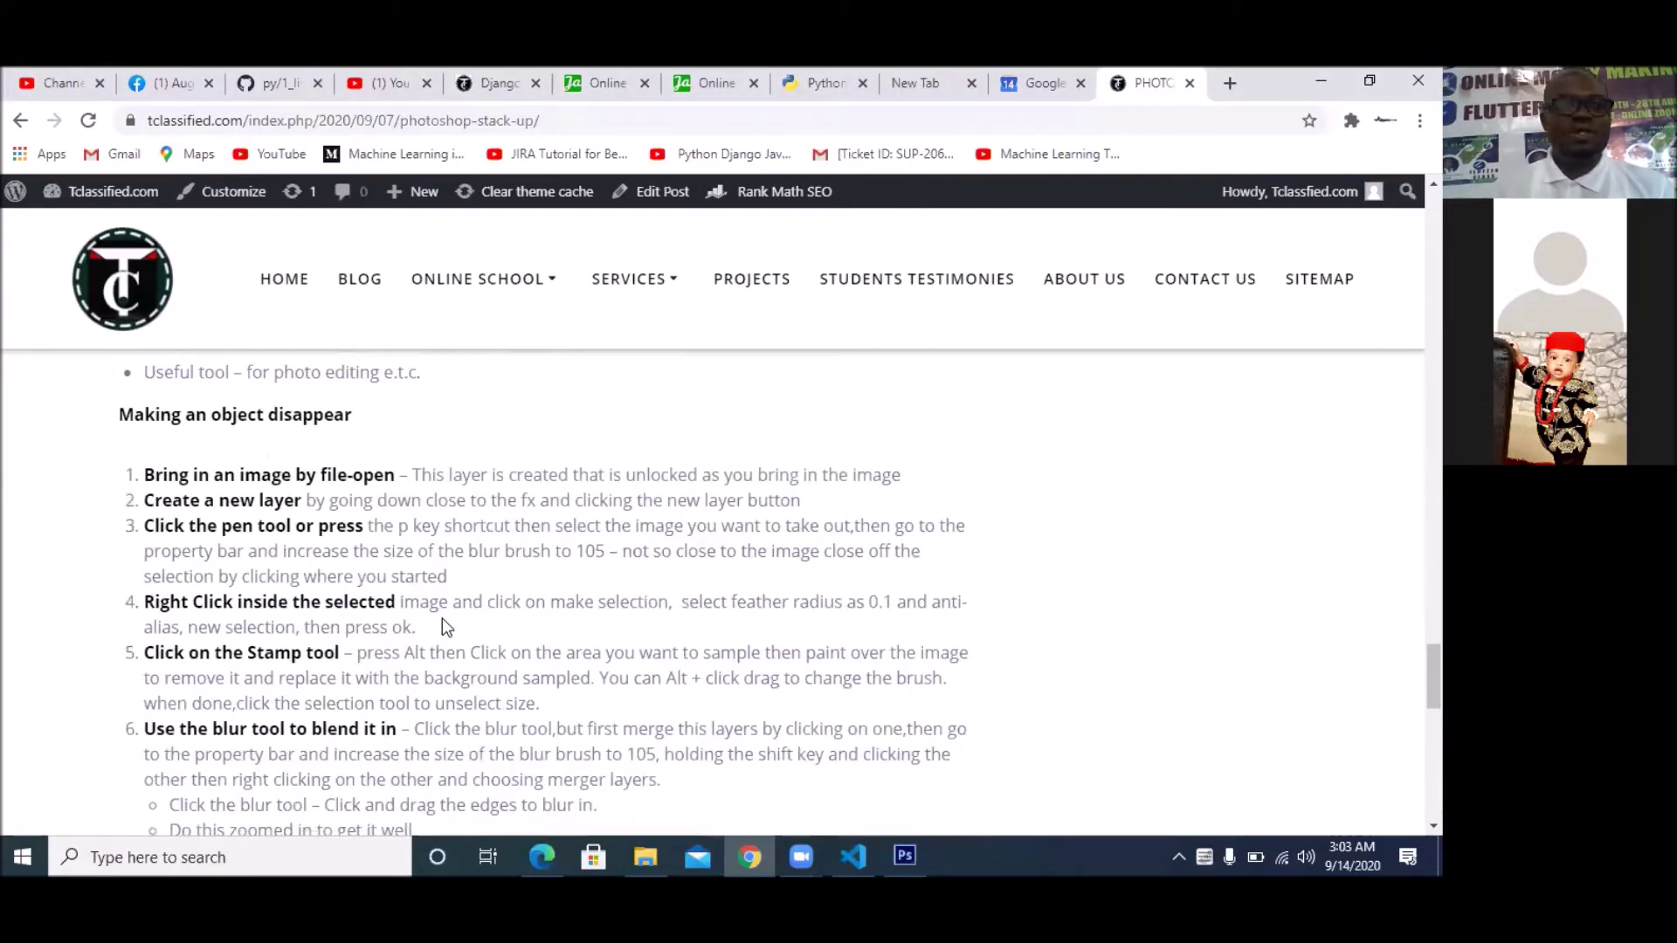
scroll(425, 514, down, 1)
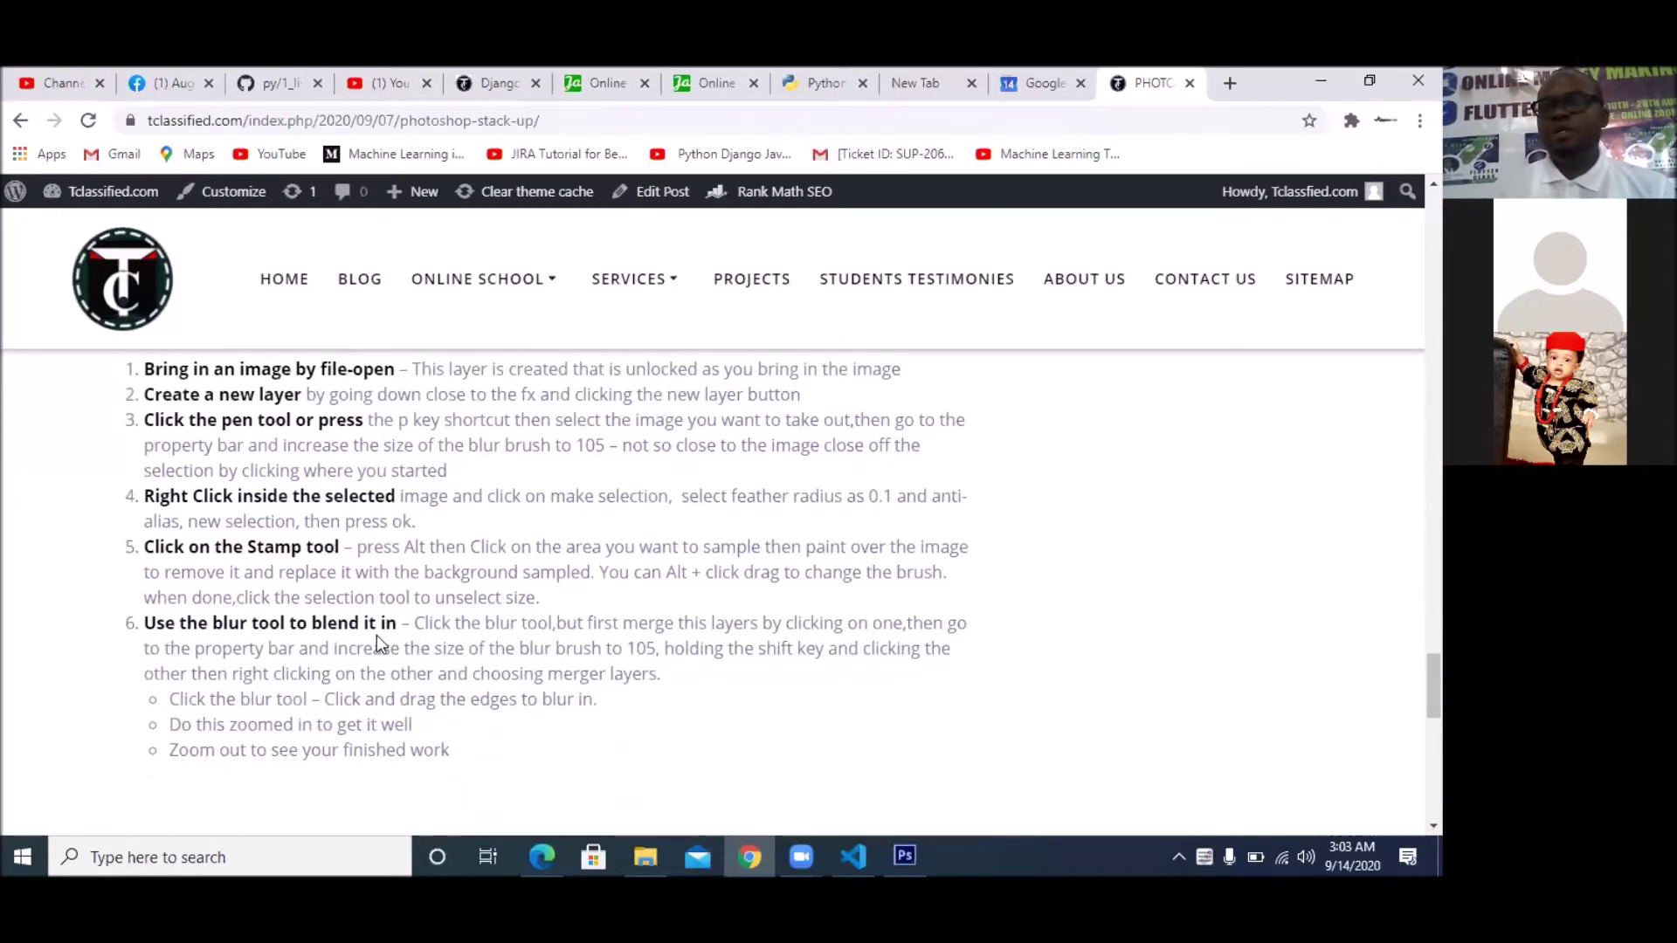
scroll(380, 640, up, 1)
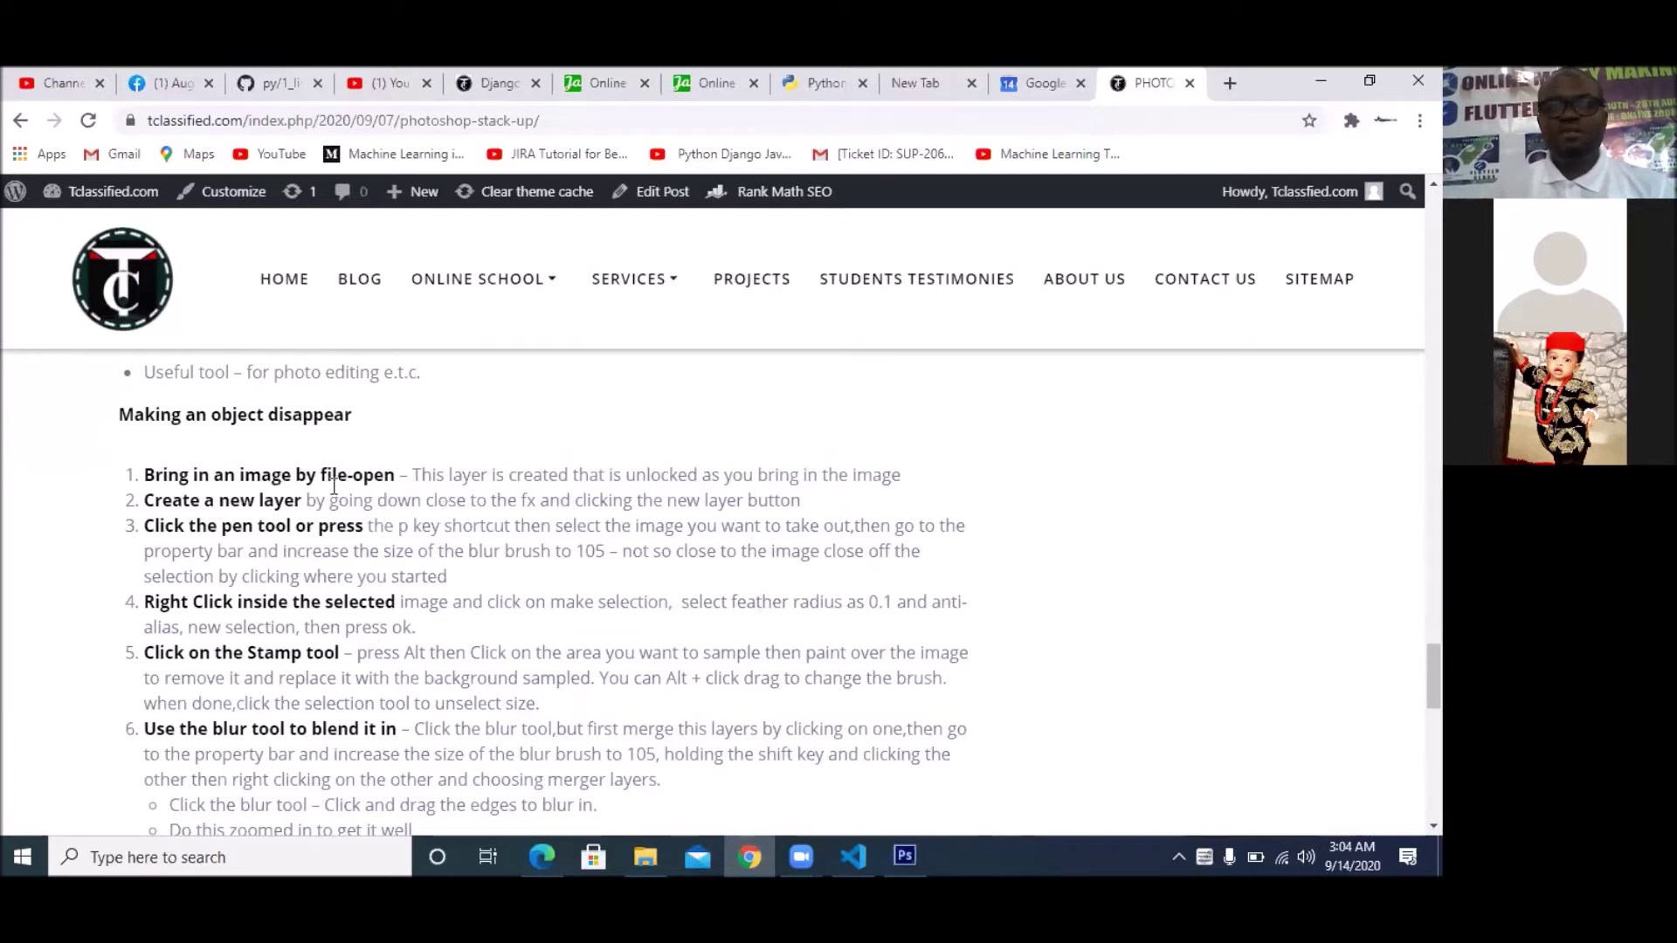
- Switch to Photoshop and bring up the Open dialog, checking the blog's instructions on bringing in an image
click(890, 855)
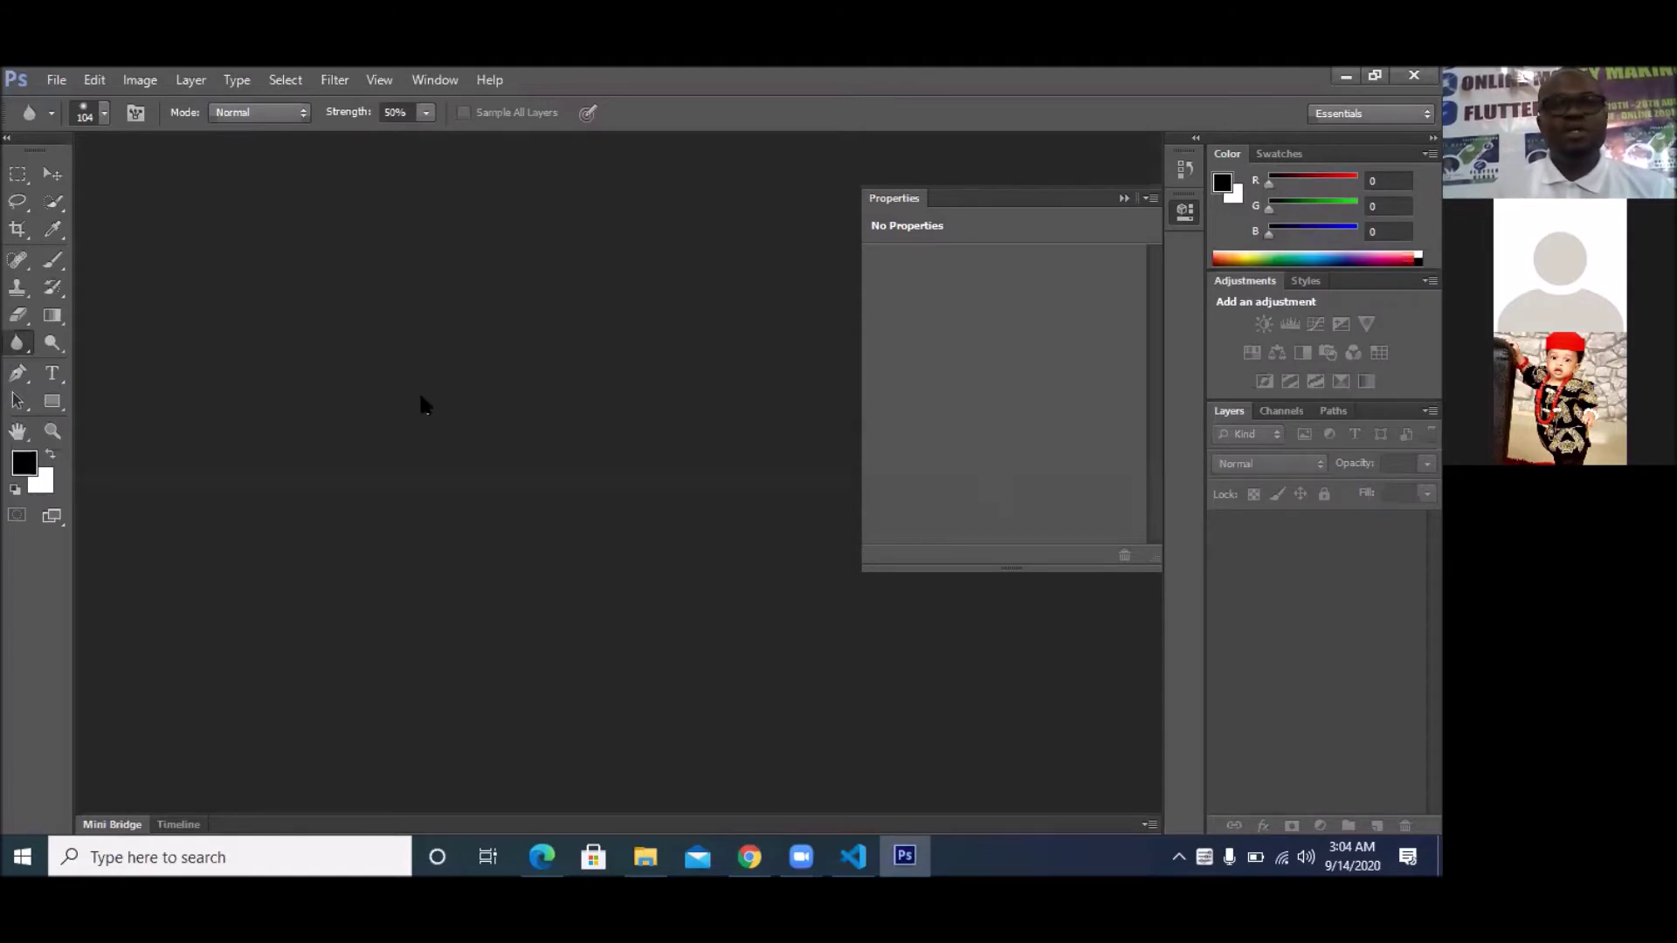
click(56, 79)
click(75, 123)
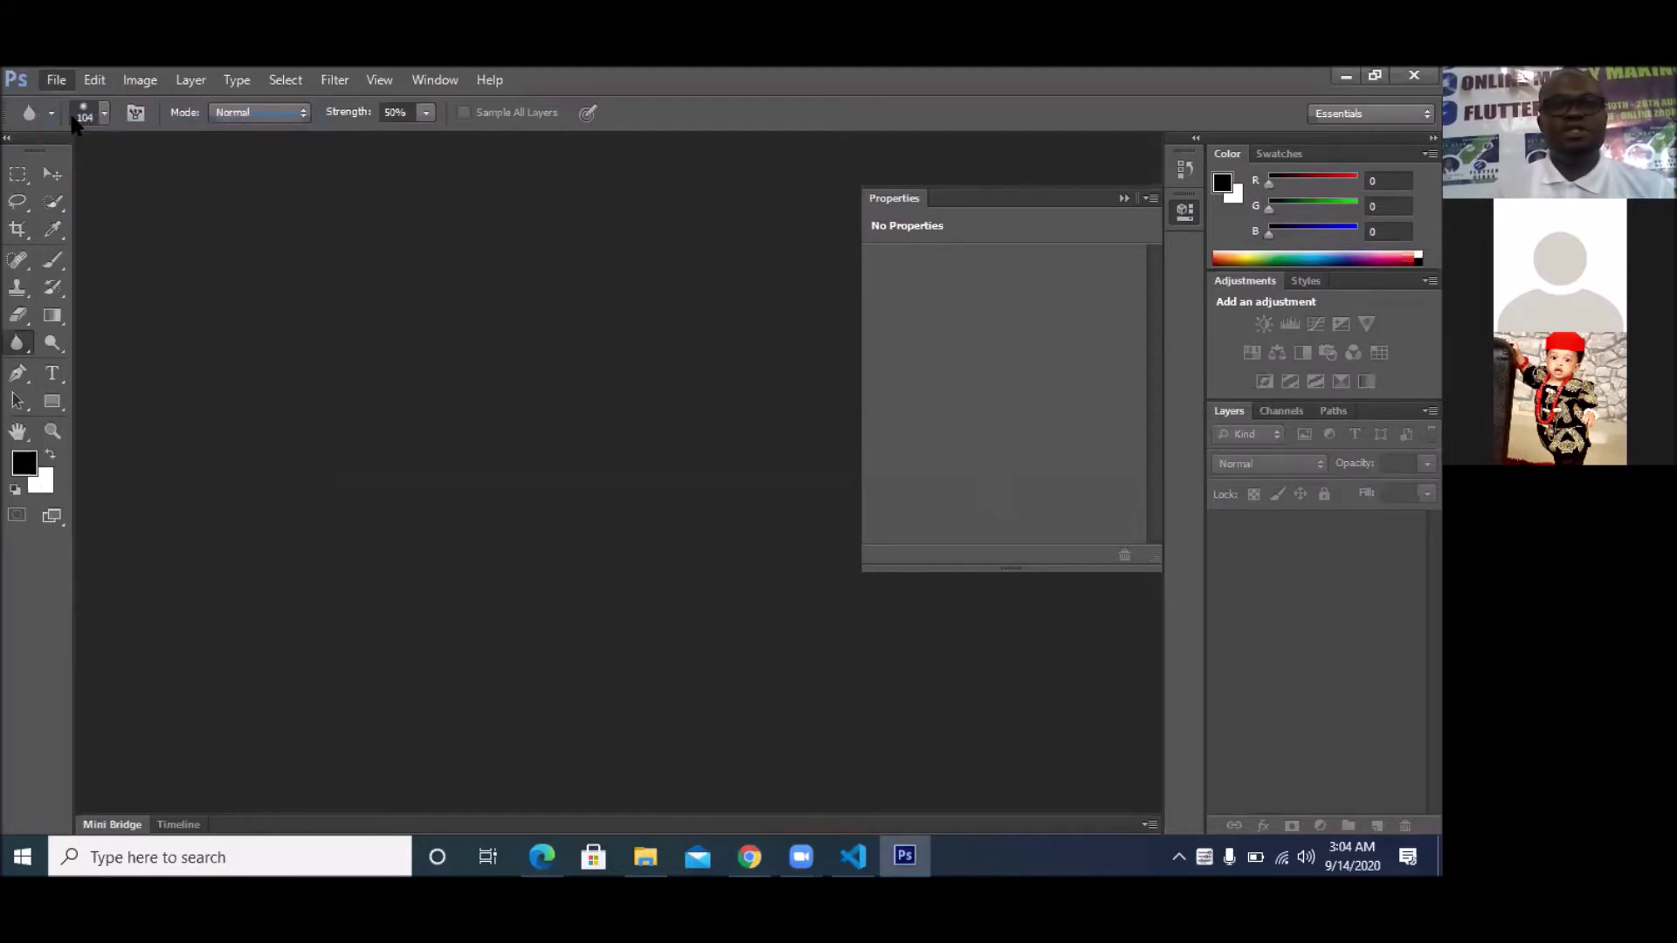
click(749, 857)
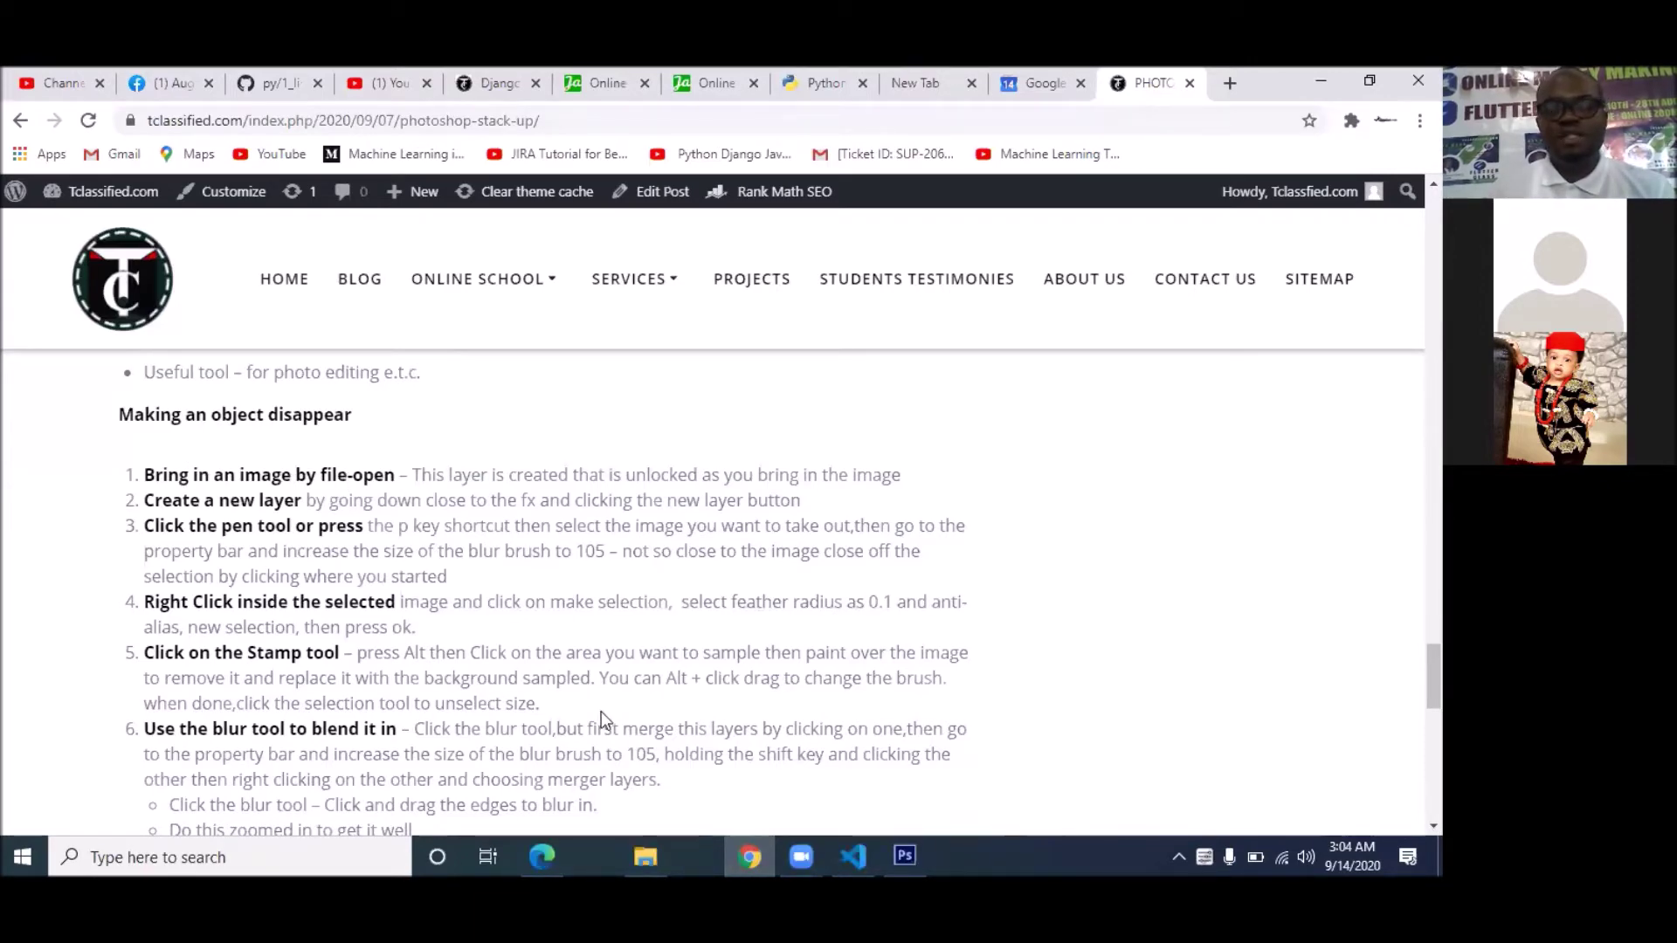
click(905, 856)
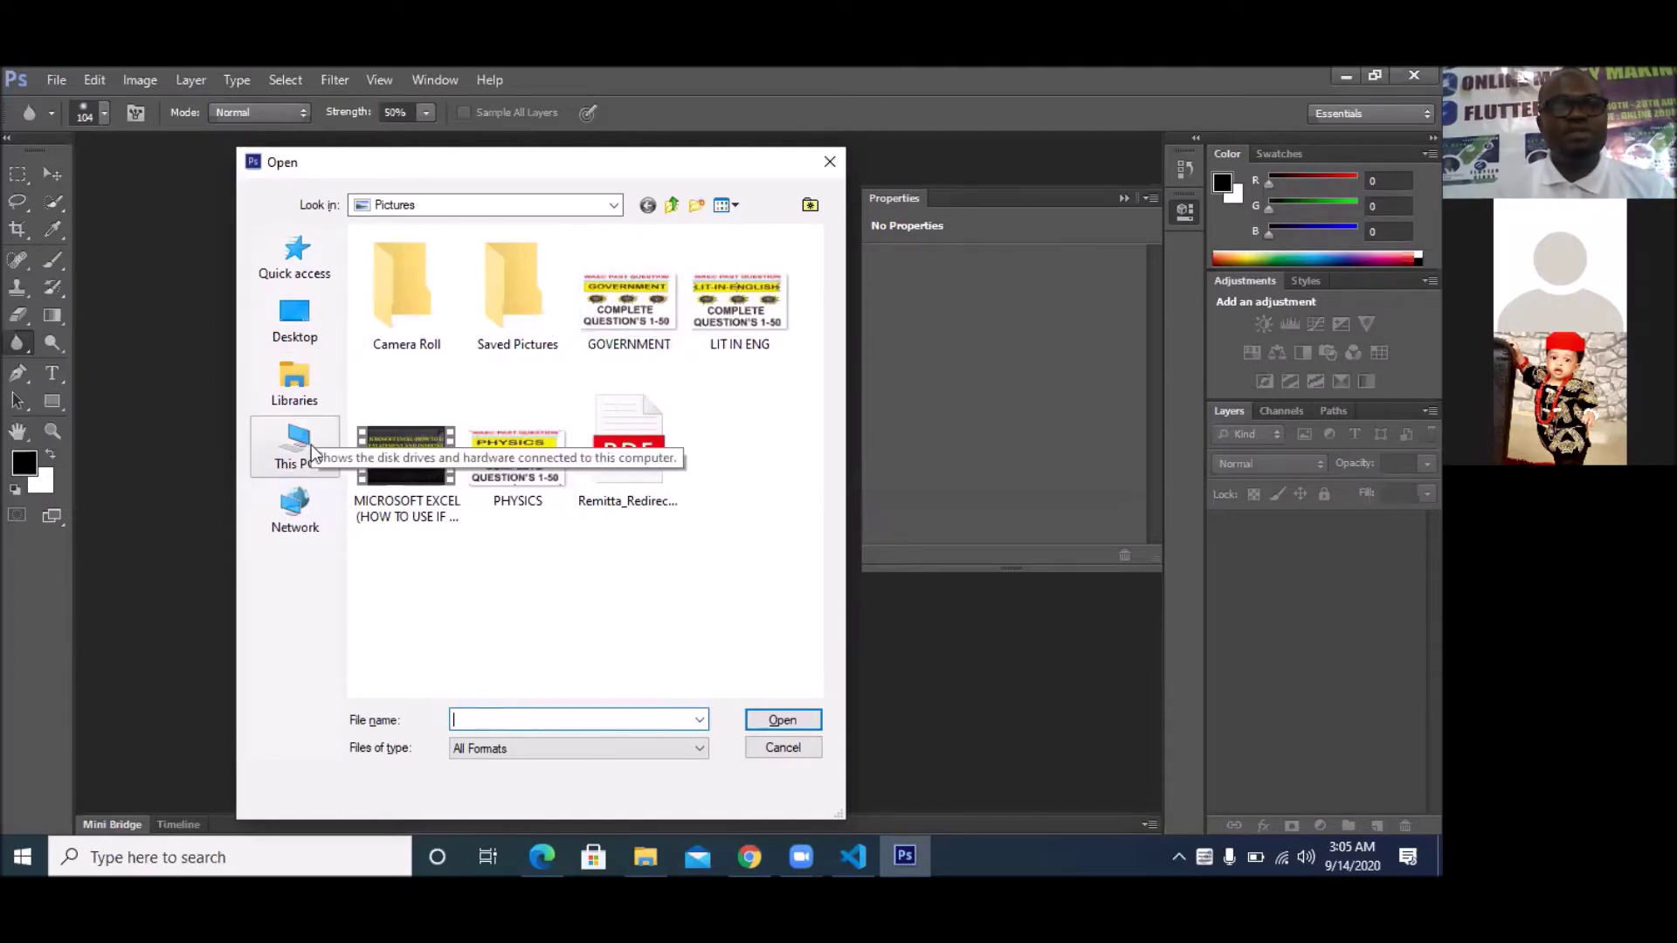
- Browse to the "desktop folders" directory inside Documents in the Open dialog
click(319, 333)
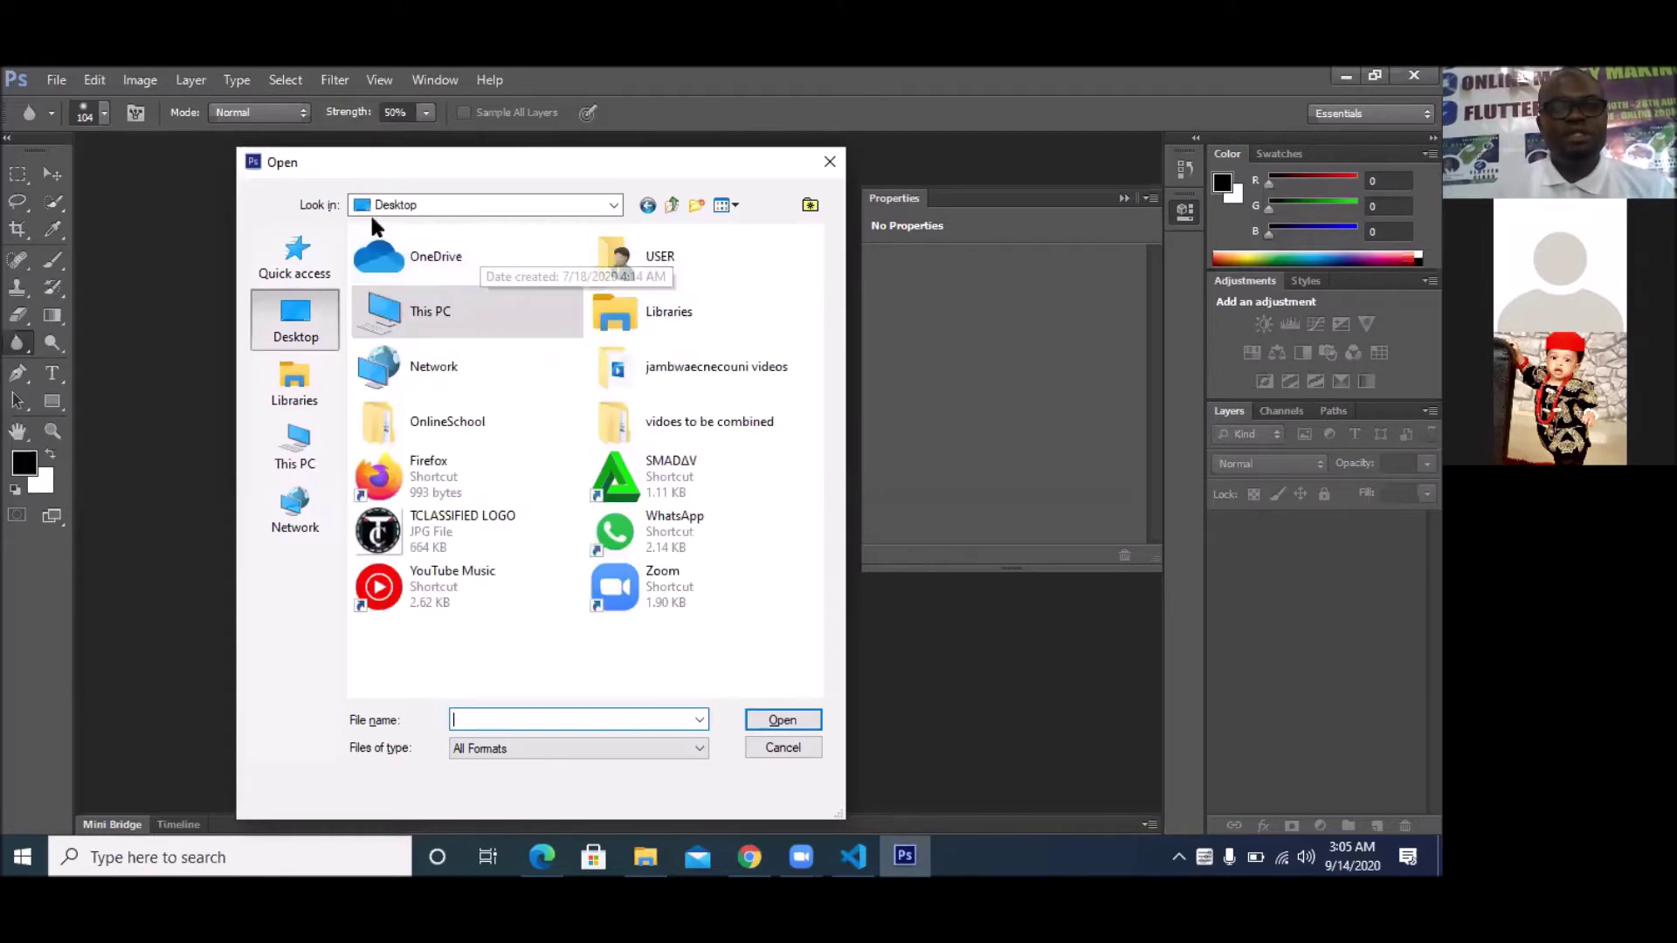
click(598, 205)
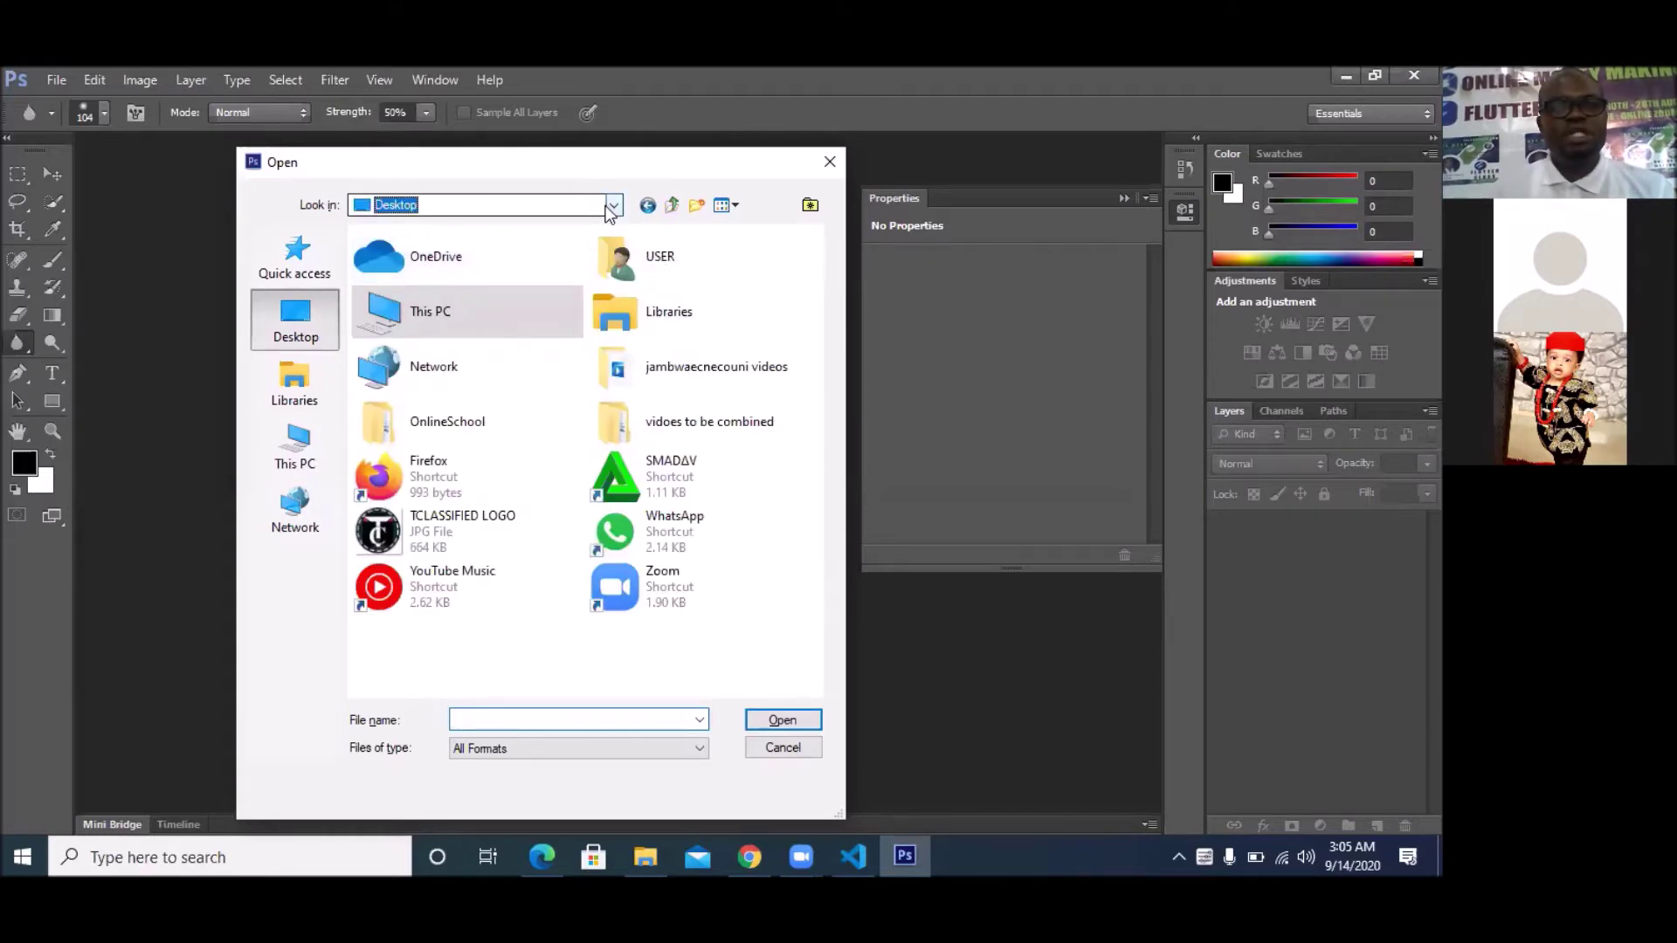
key(alt+Down)
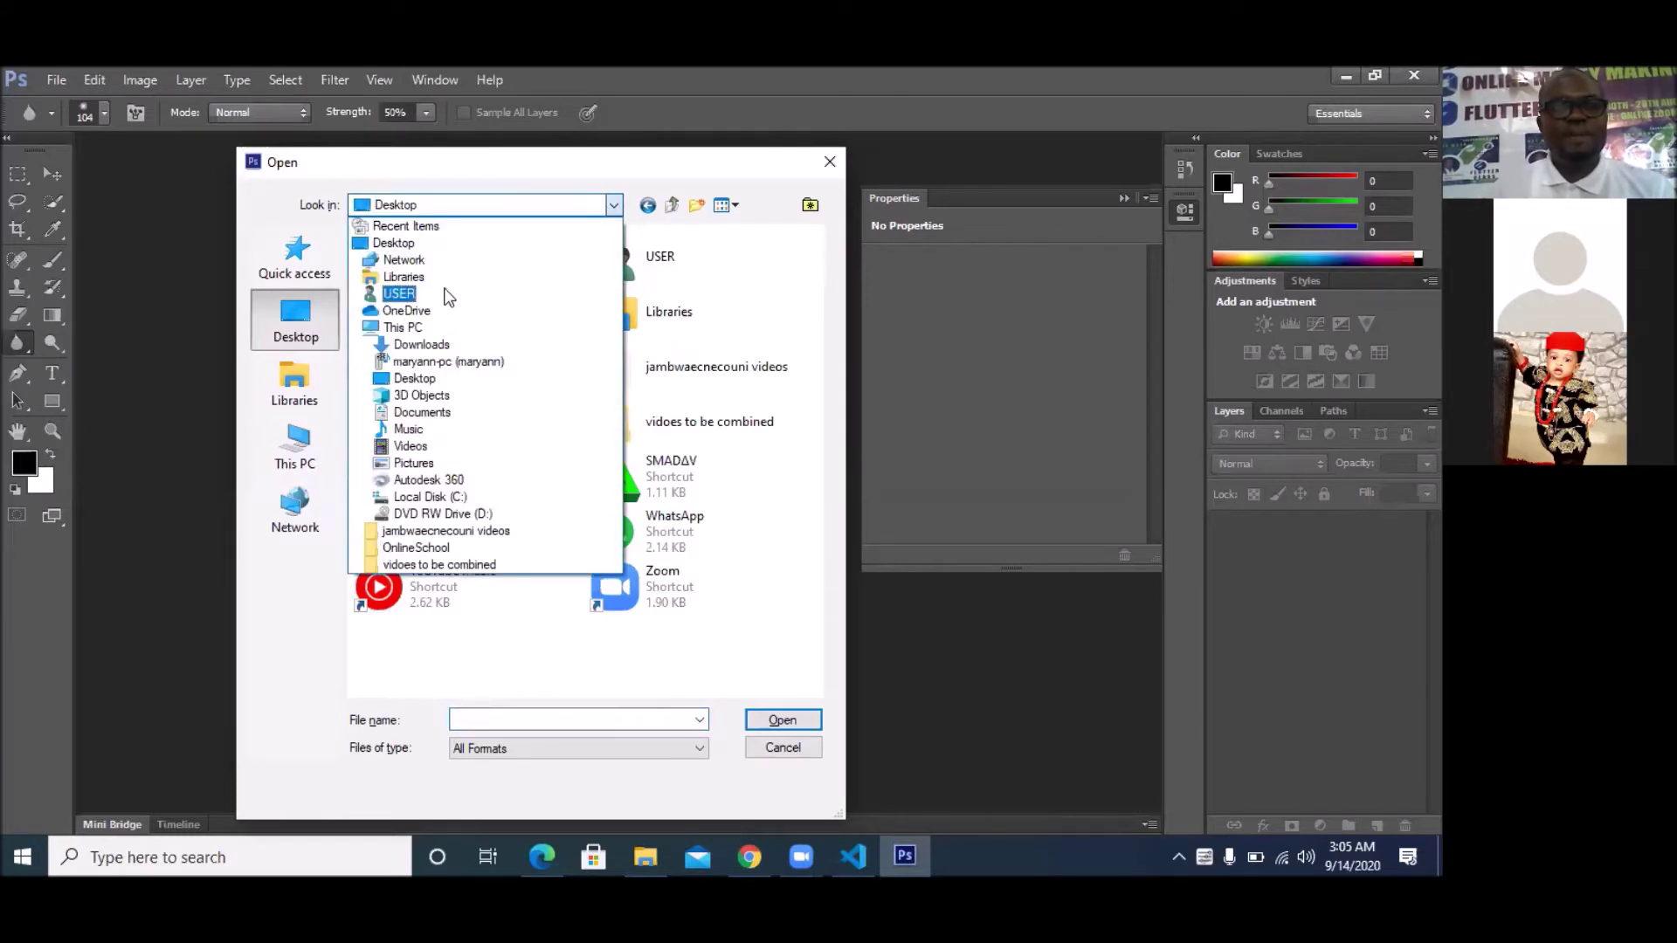
click(441, 411)
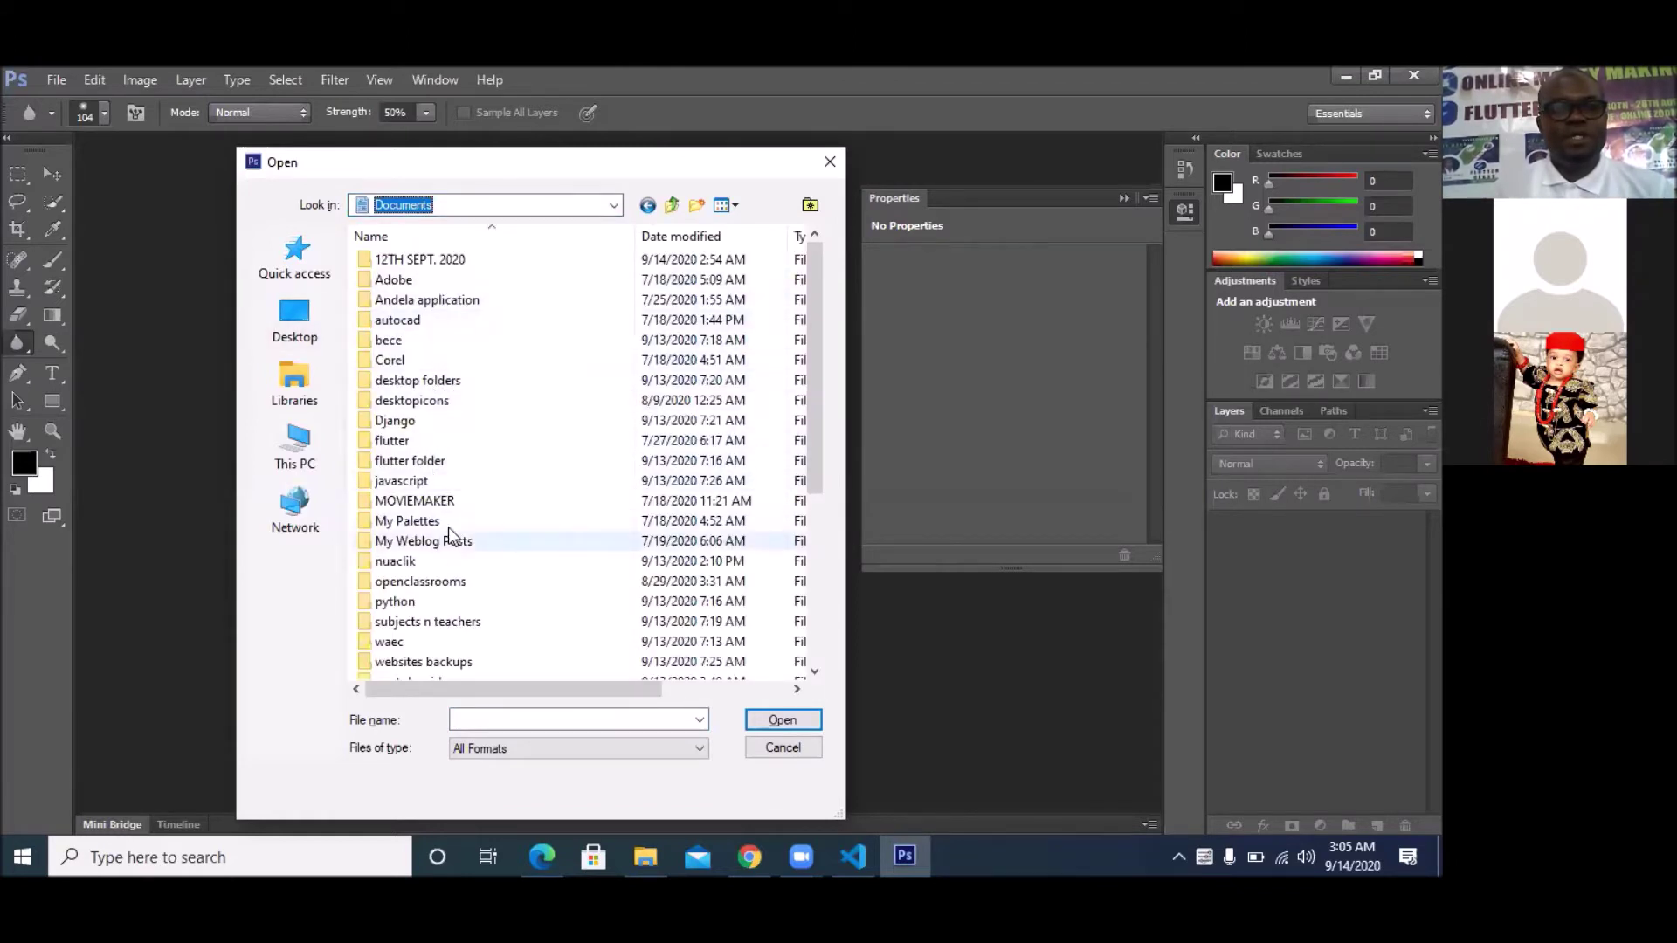
click(453, 388)
double_click(453, 388)
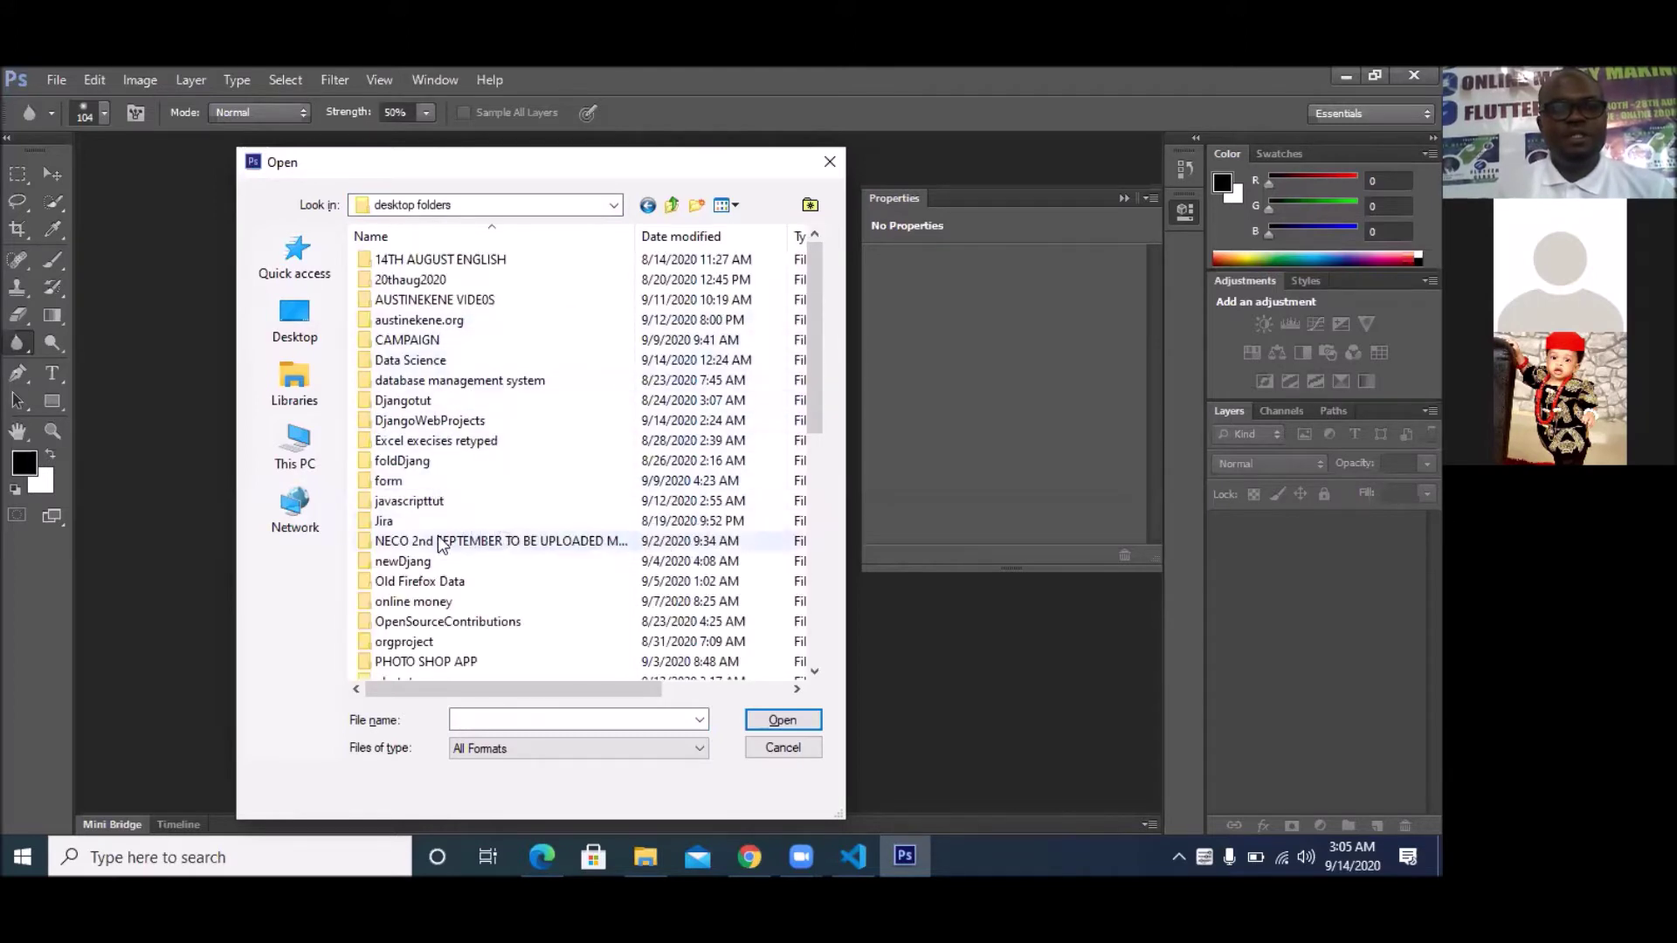
- Open the group photo IMG_6932 from the STUDIO PIXS folder
scroll(448, 590, down, 2)
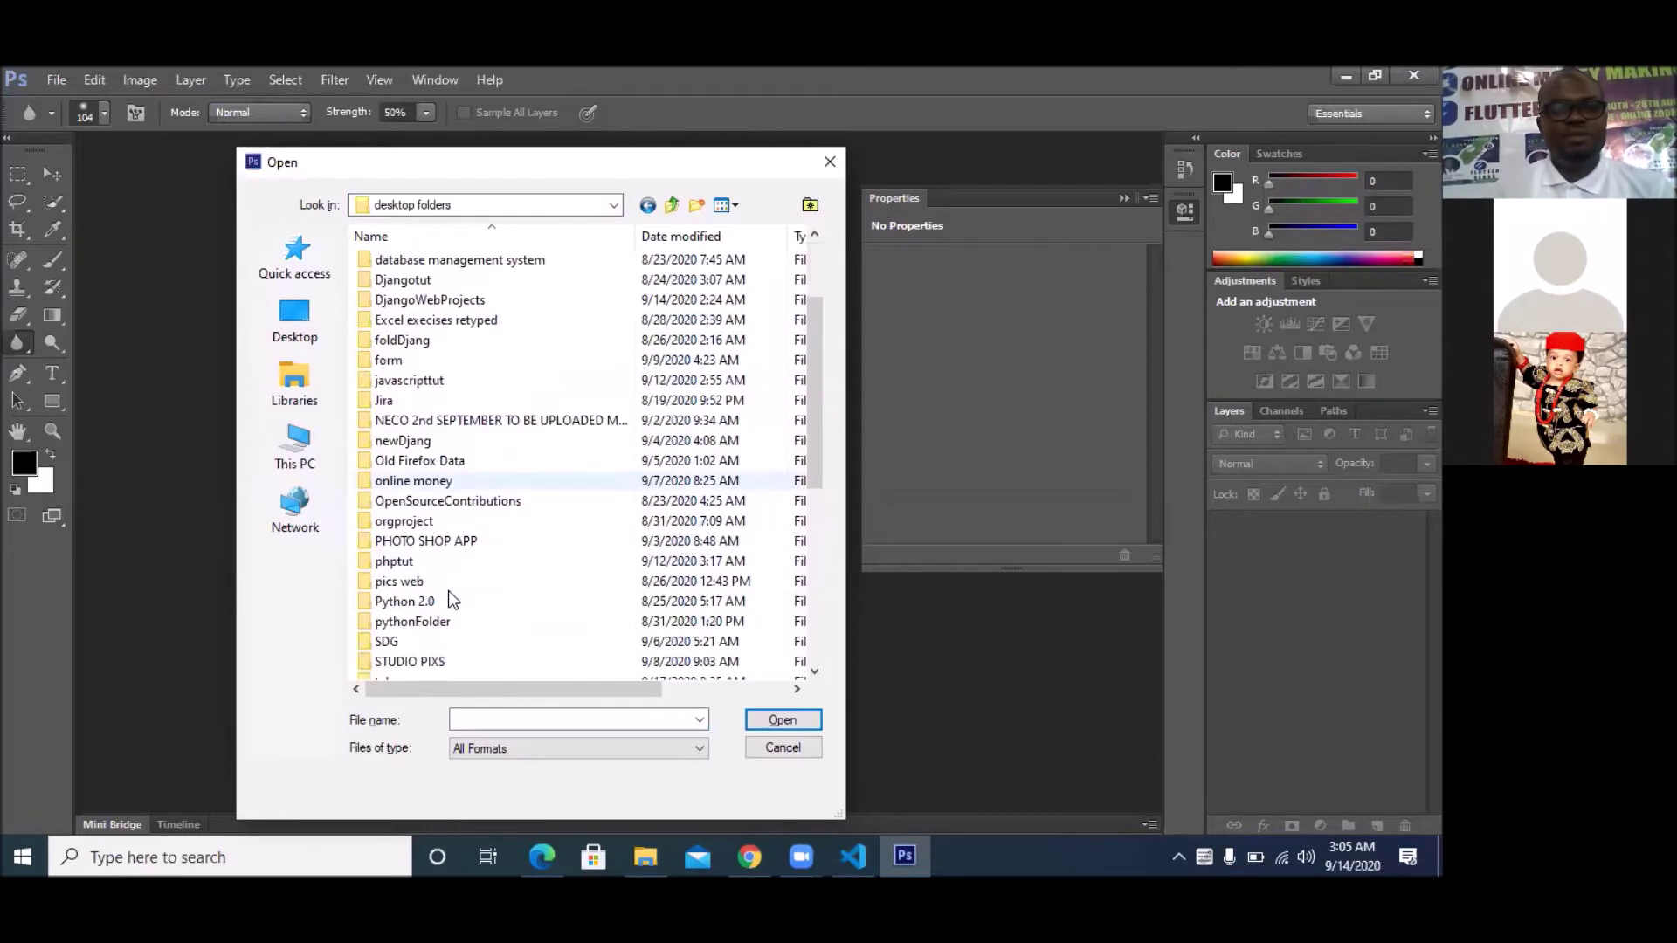
scroll(448, 590, down, 1)
click(447, 601)
double_click(448, 600)
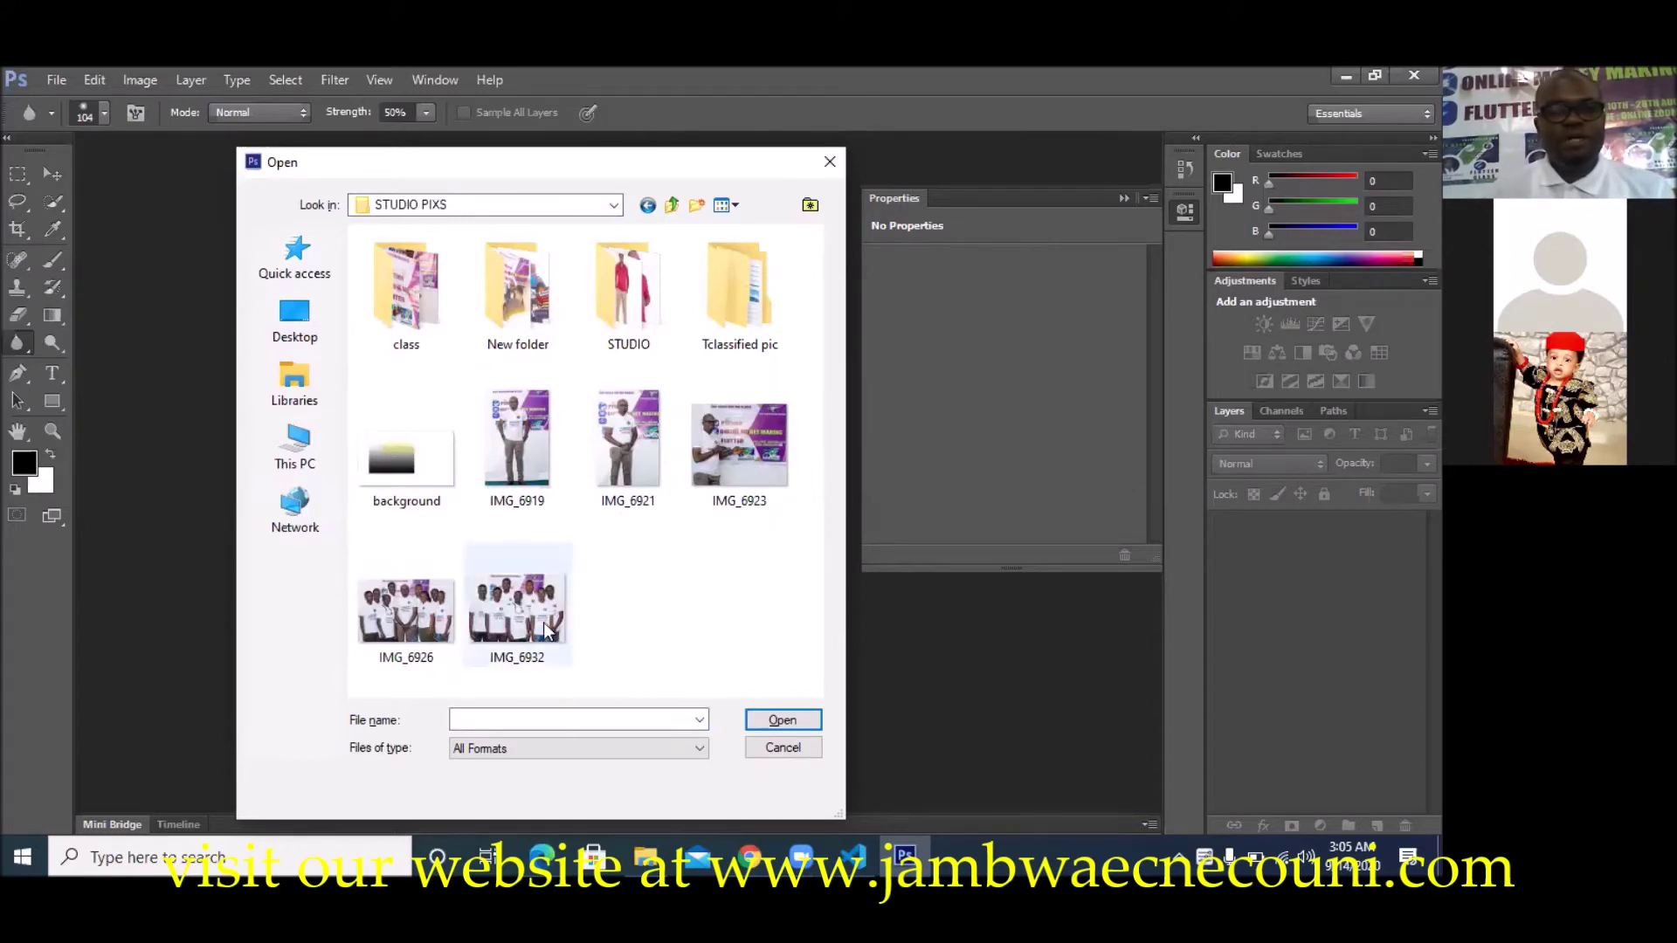
click(519, 607)
click(800, 724)
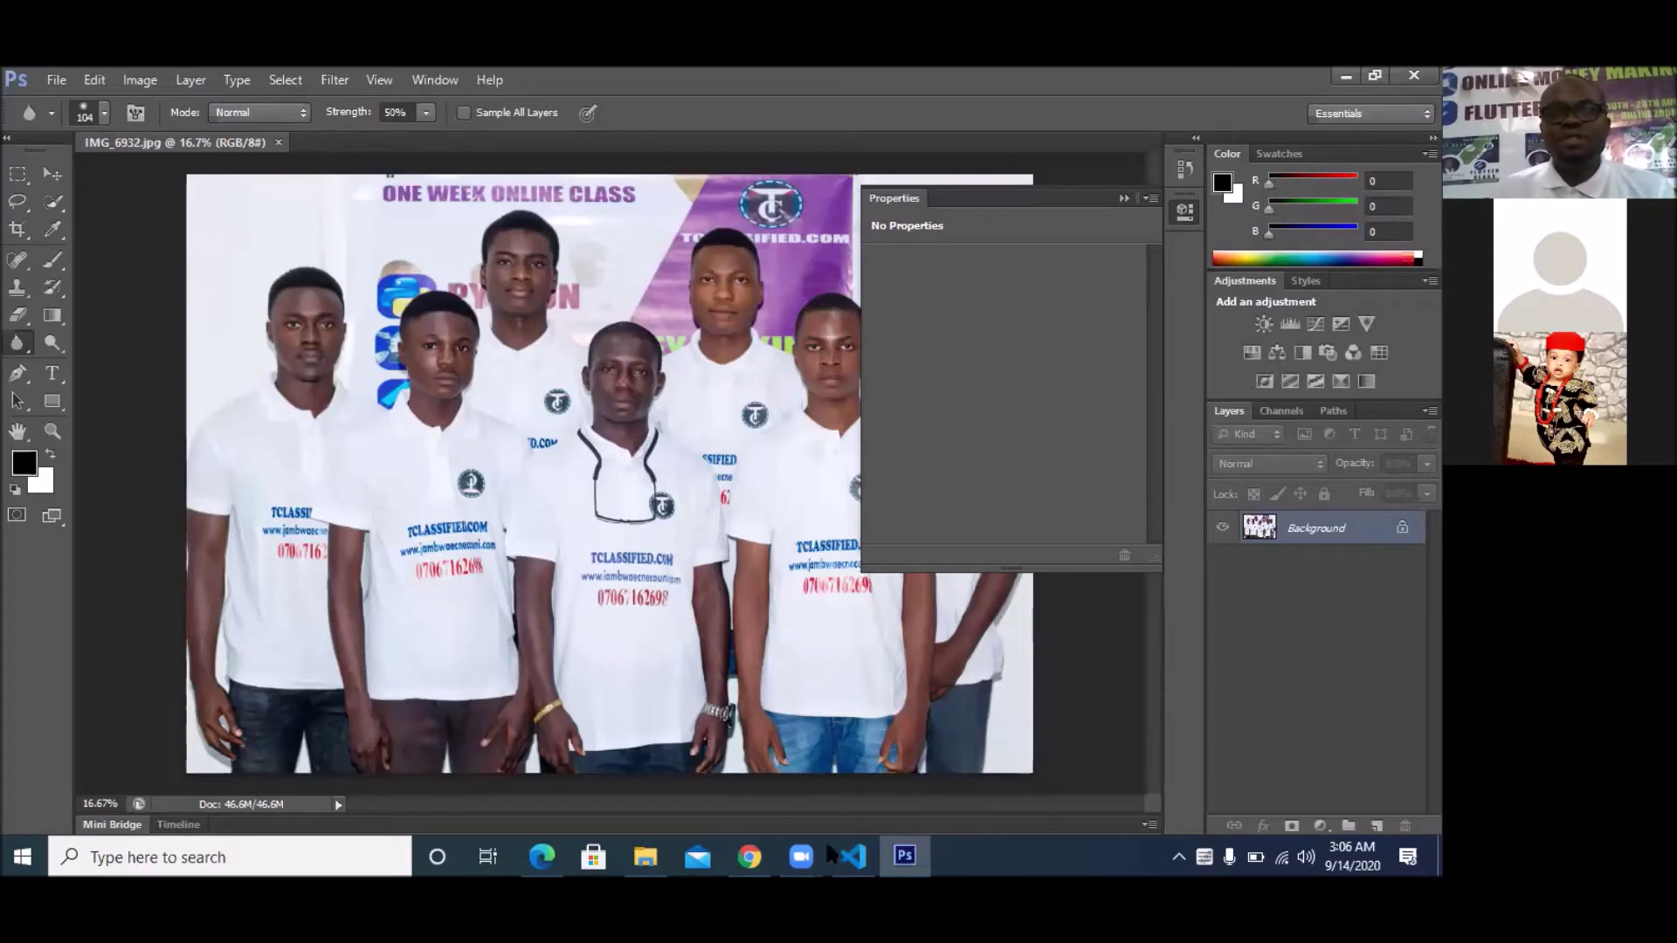
- Consult the blog's instructions, then convert the locked Background into a regular layer named "Background" with the colour Red
click(749, 855)
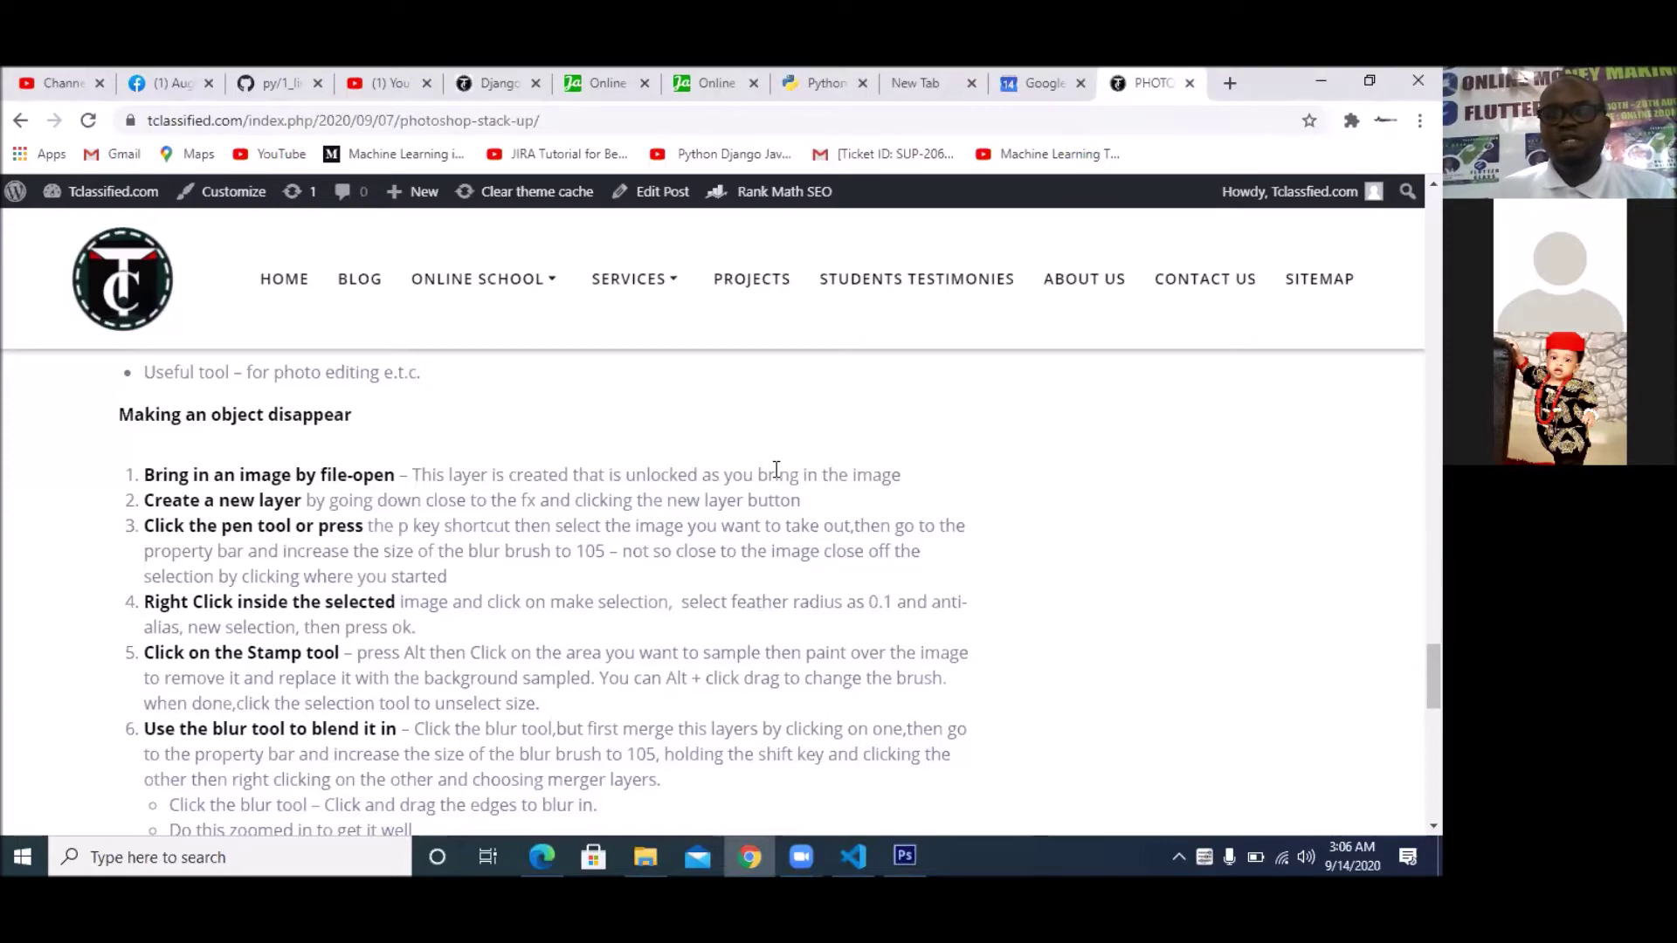
key(alt+Tab)
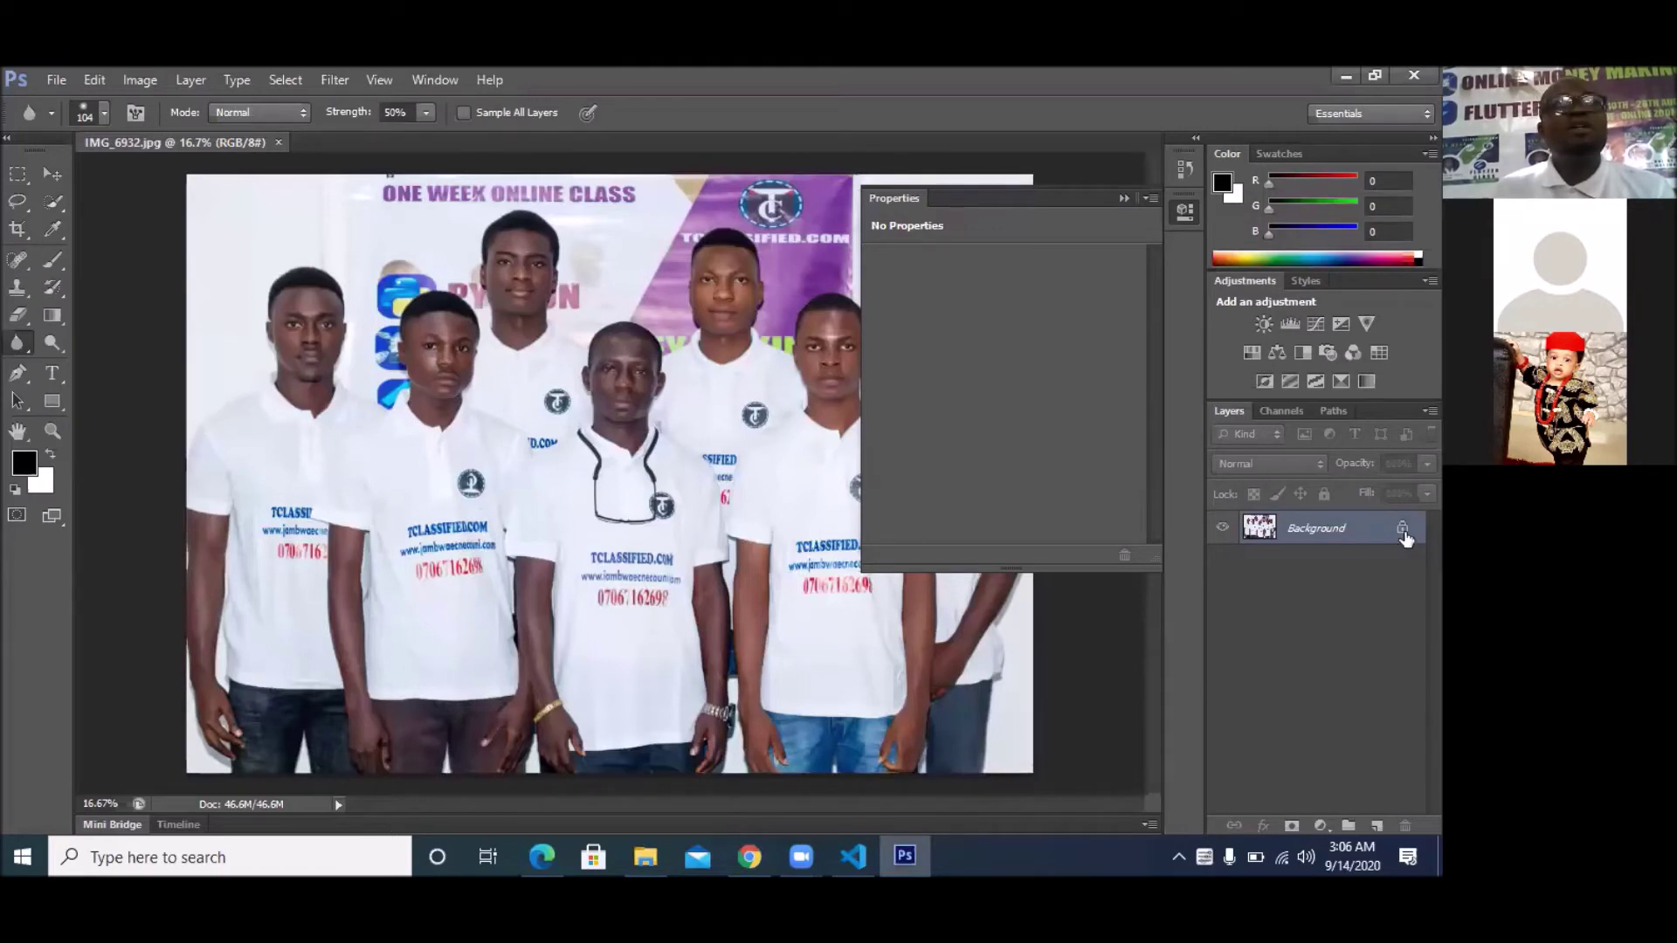
double_click(1353, 527)
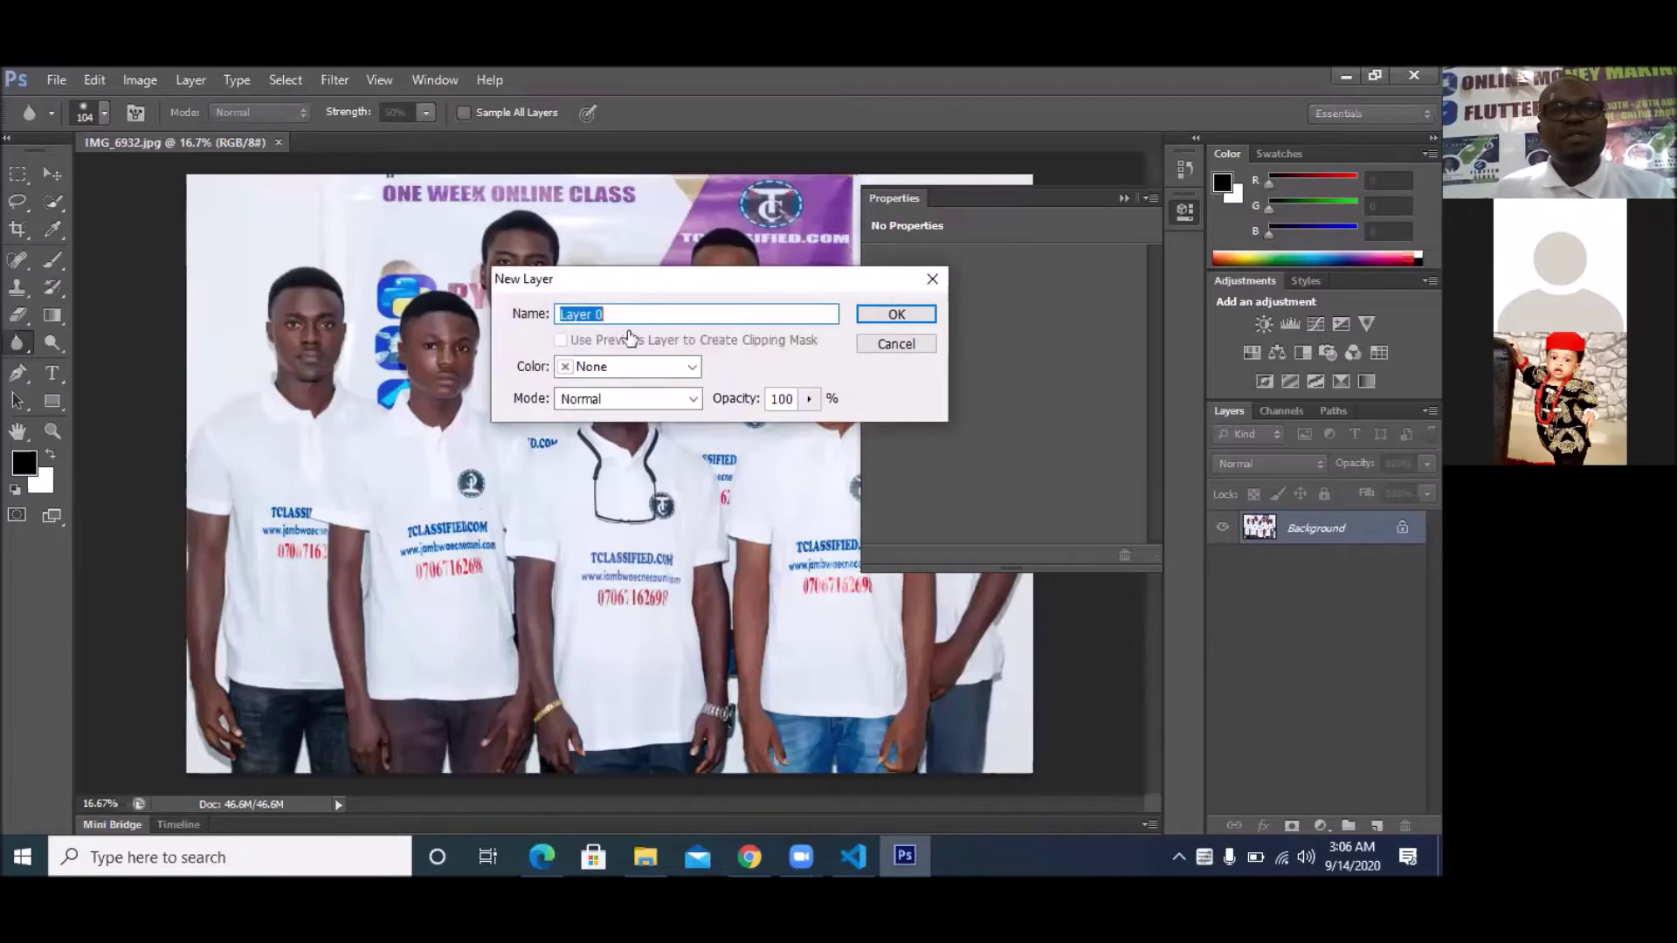
text(Background)
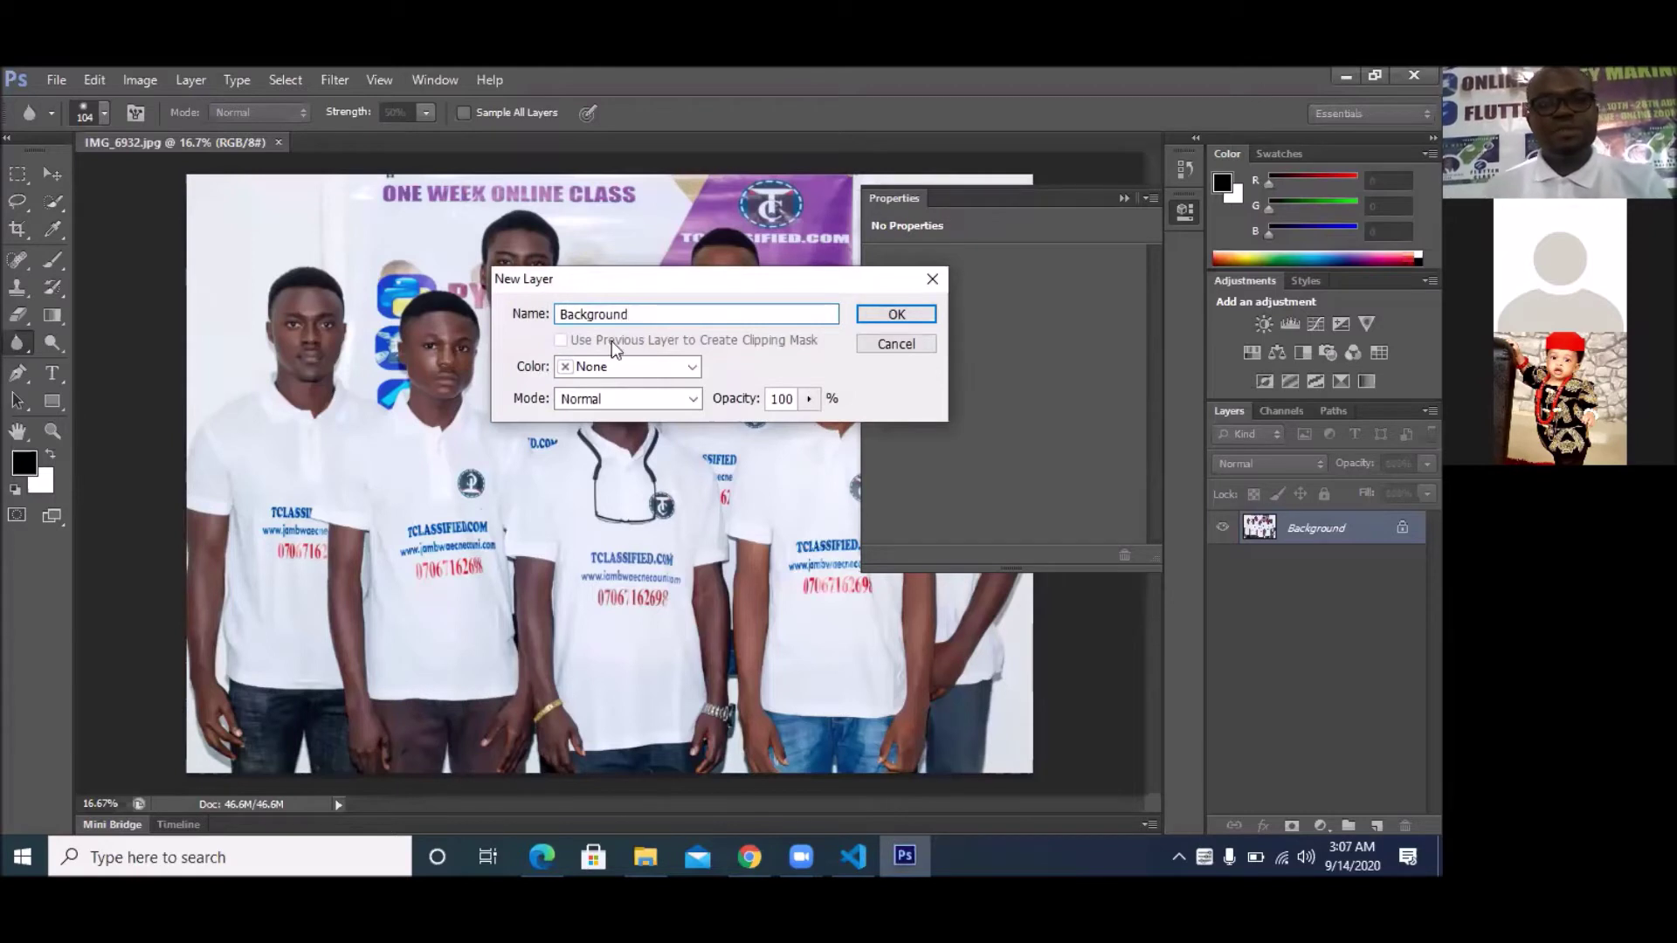
click(690, 366)
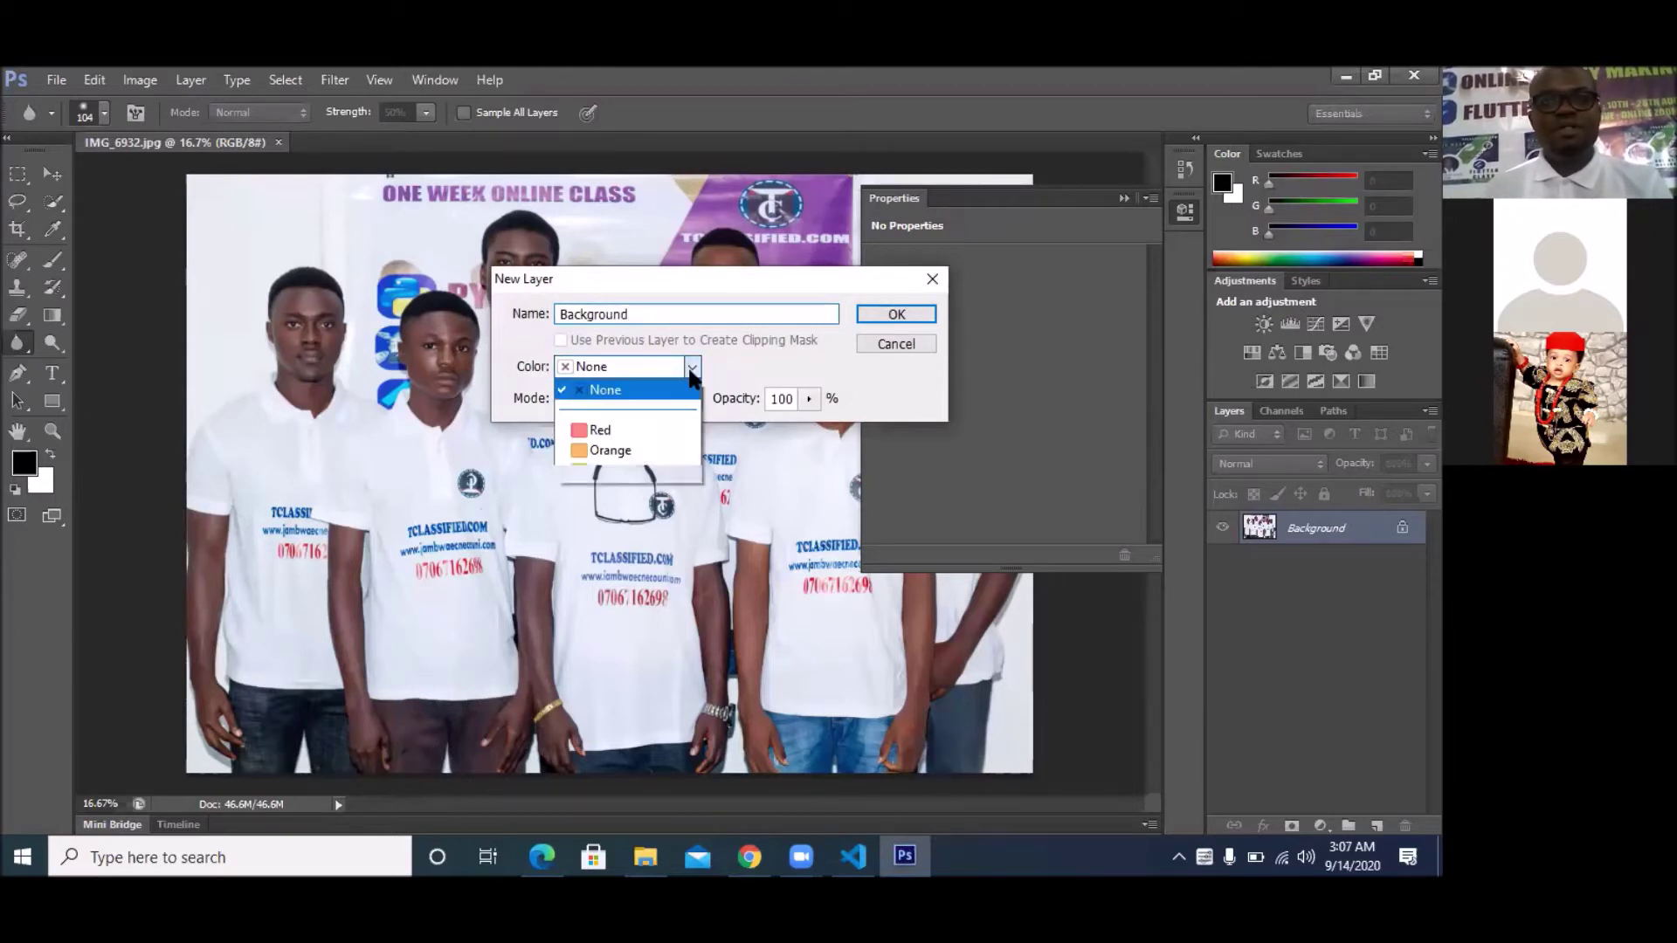
click(605, 431)
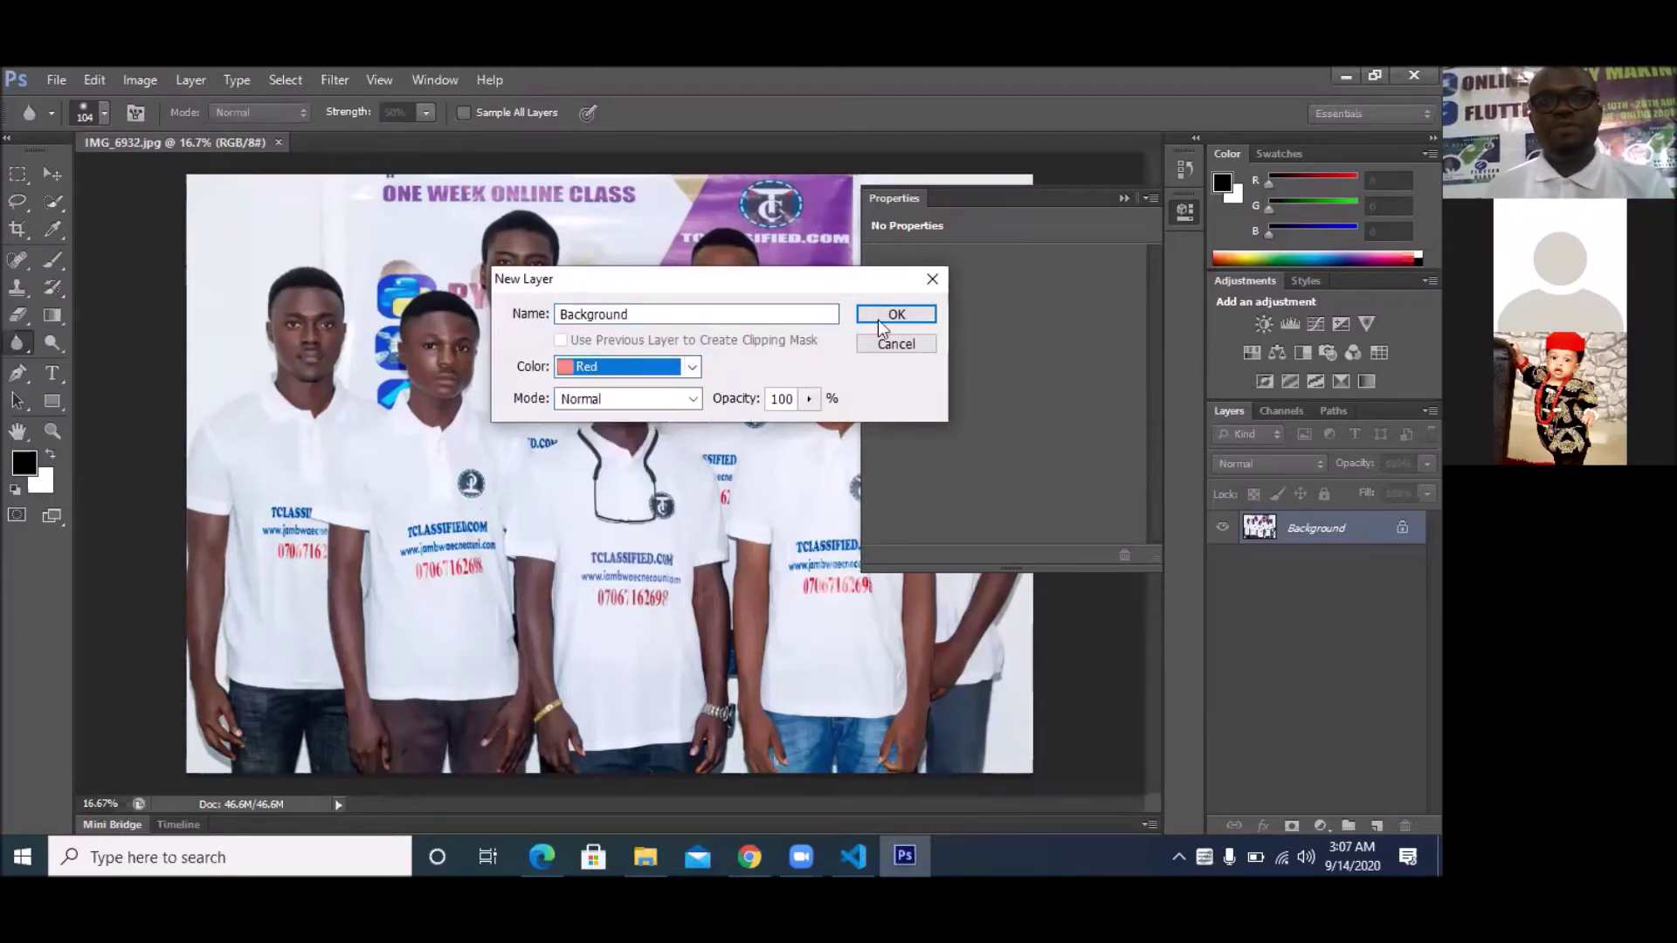
key(Escape)
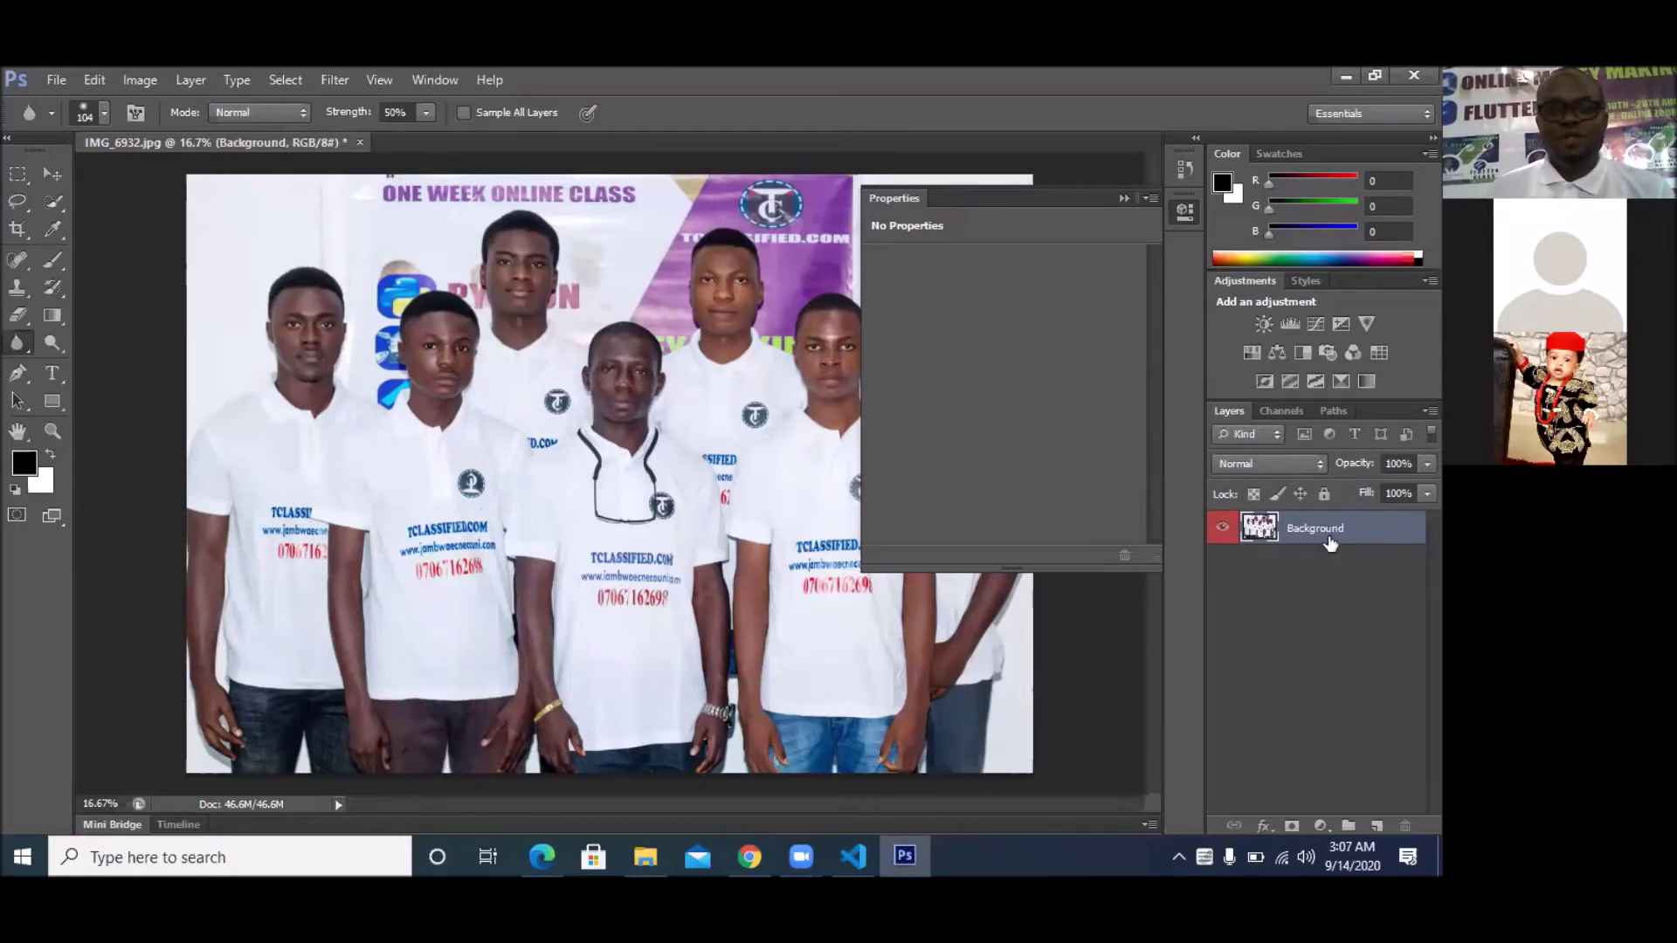
- Check the blog's next instruction and add a new empty layer above the Background layer in Photoshop
click(749, 856)
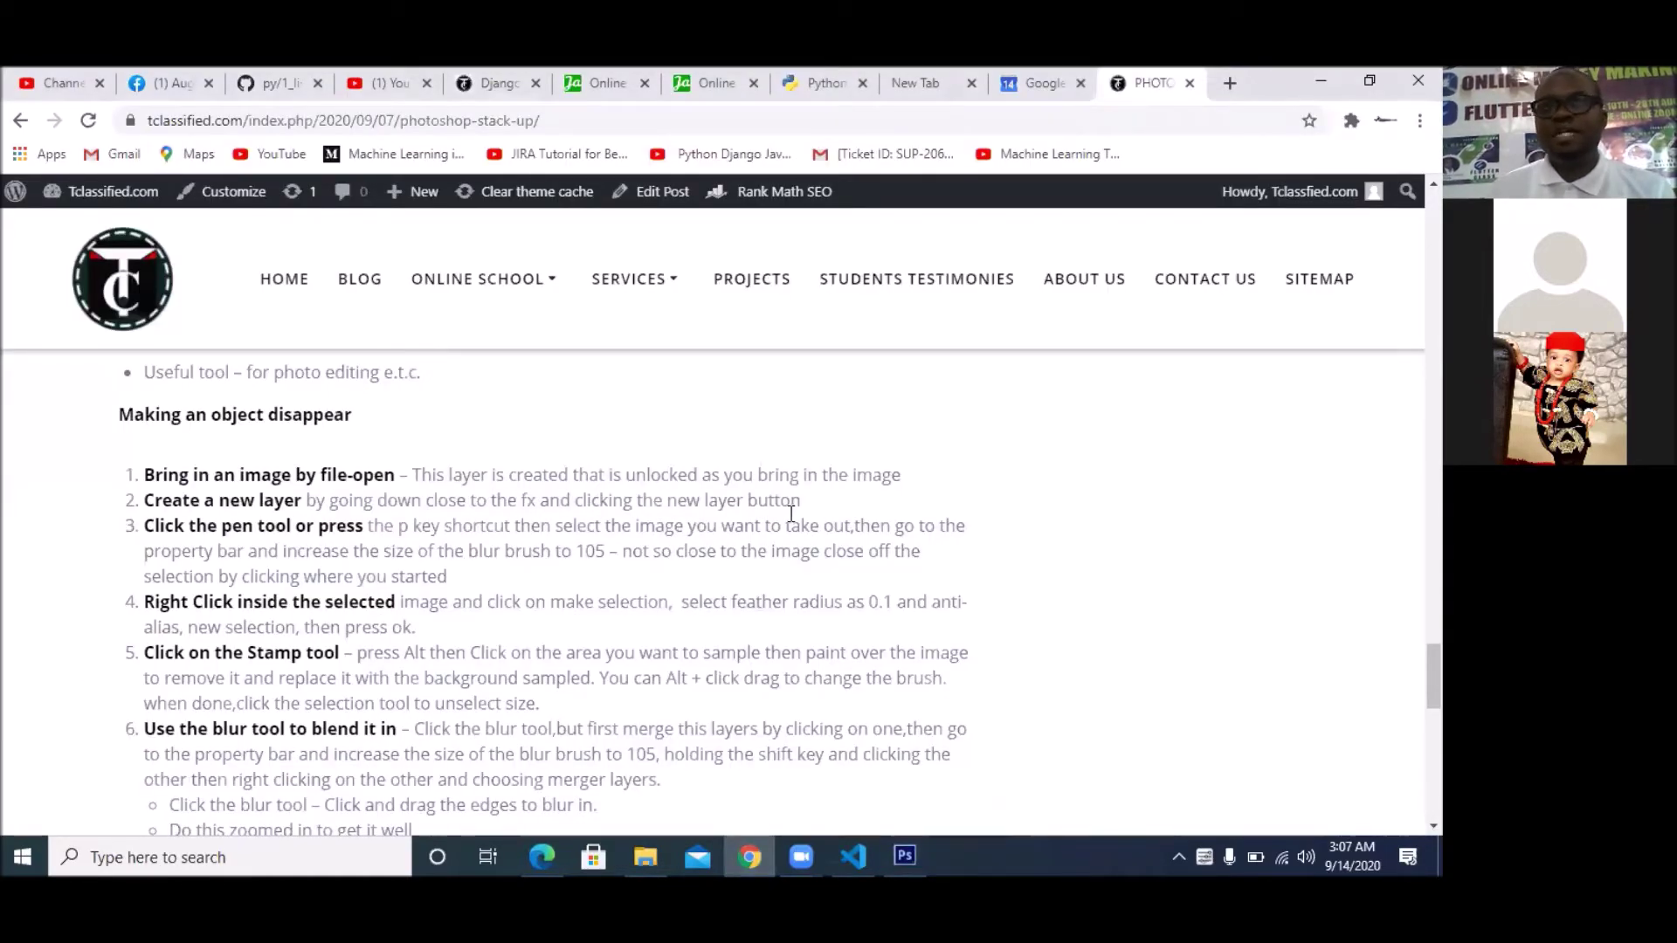
click(905, 855)
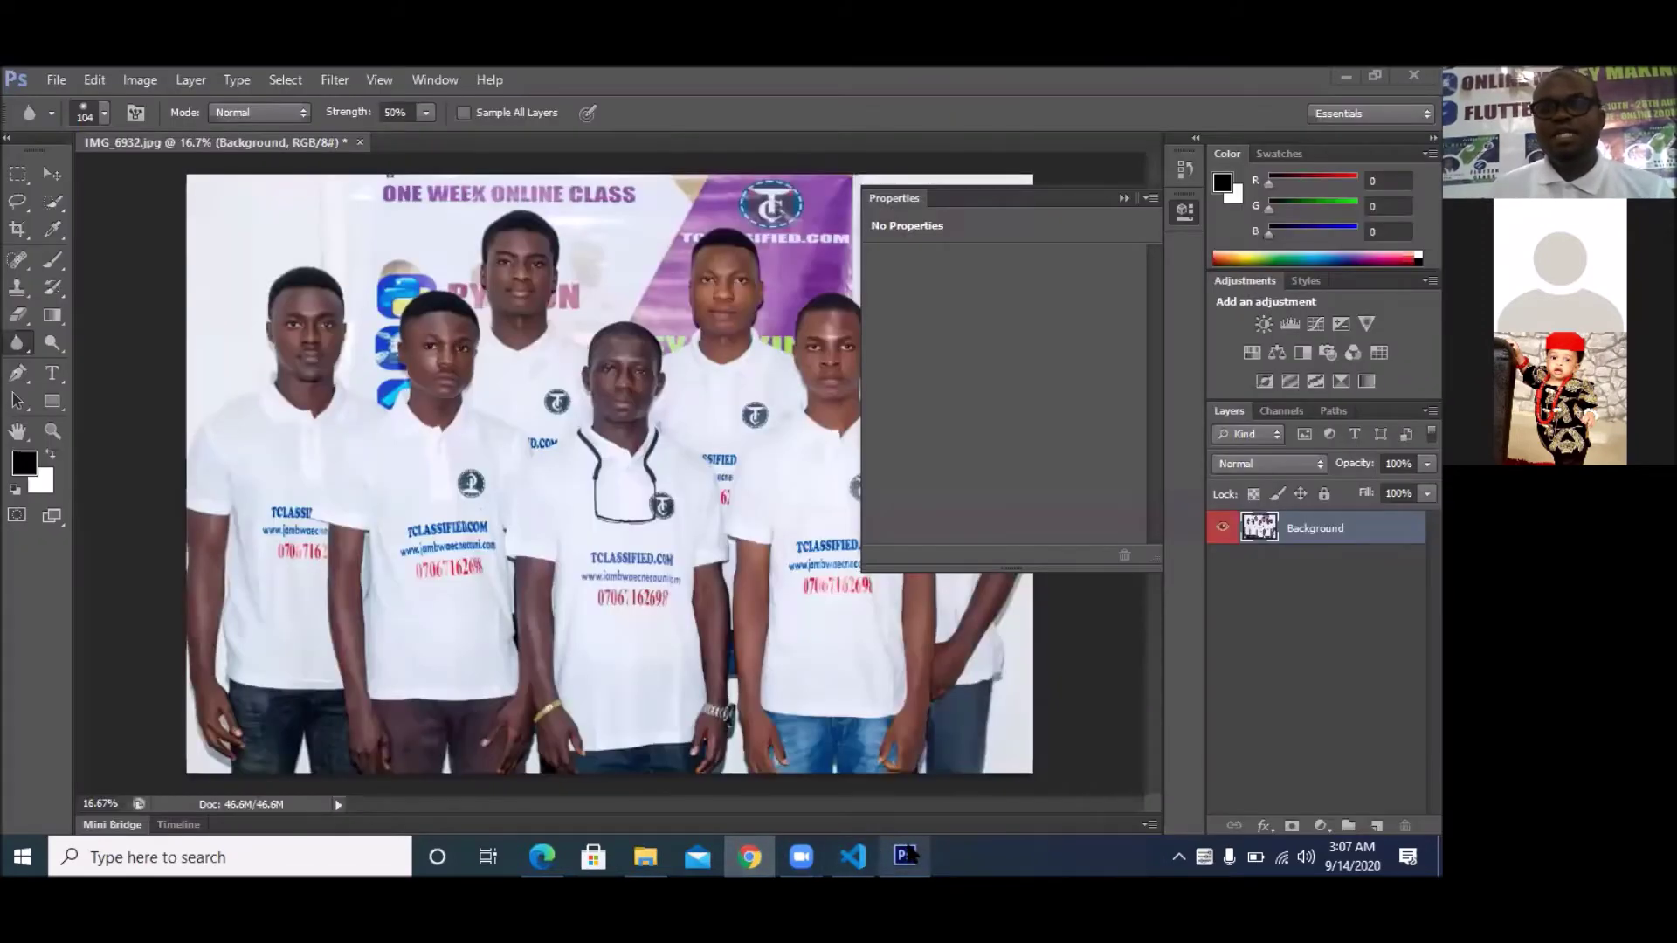
click(908, 854)
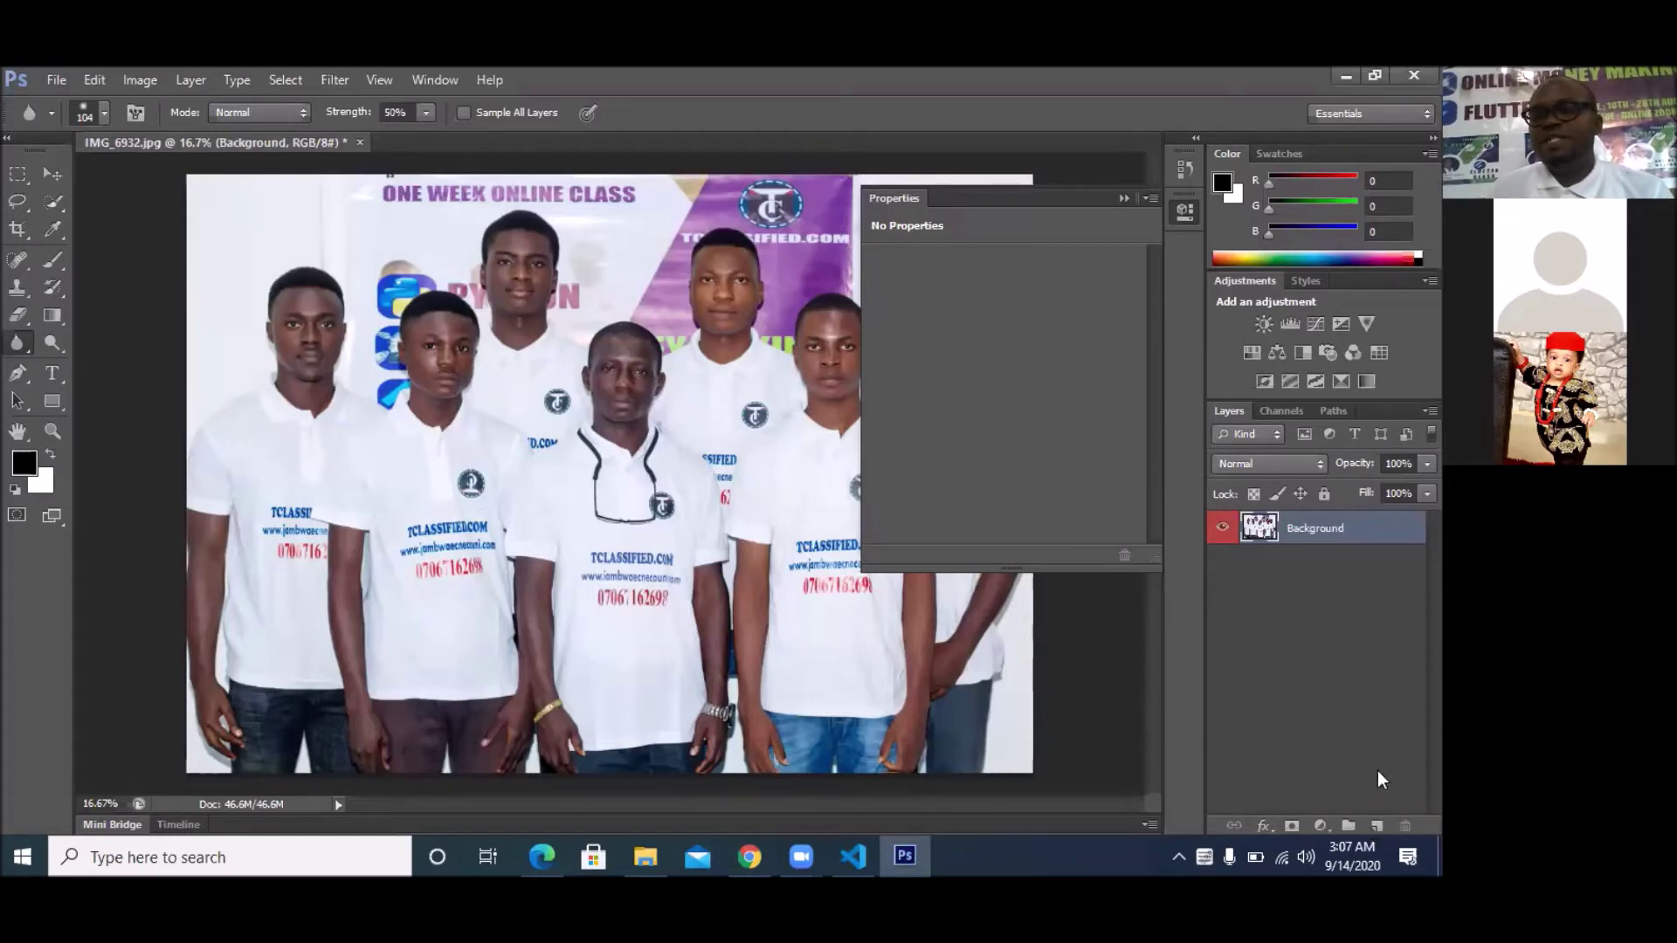
click(1377, 826)
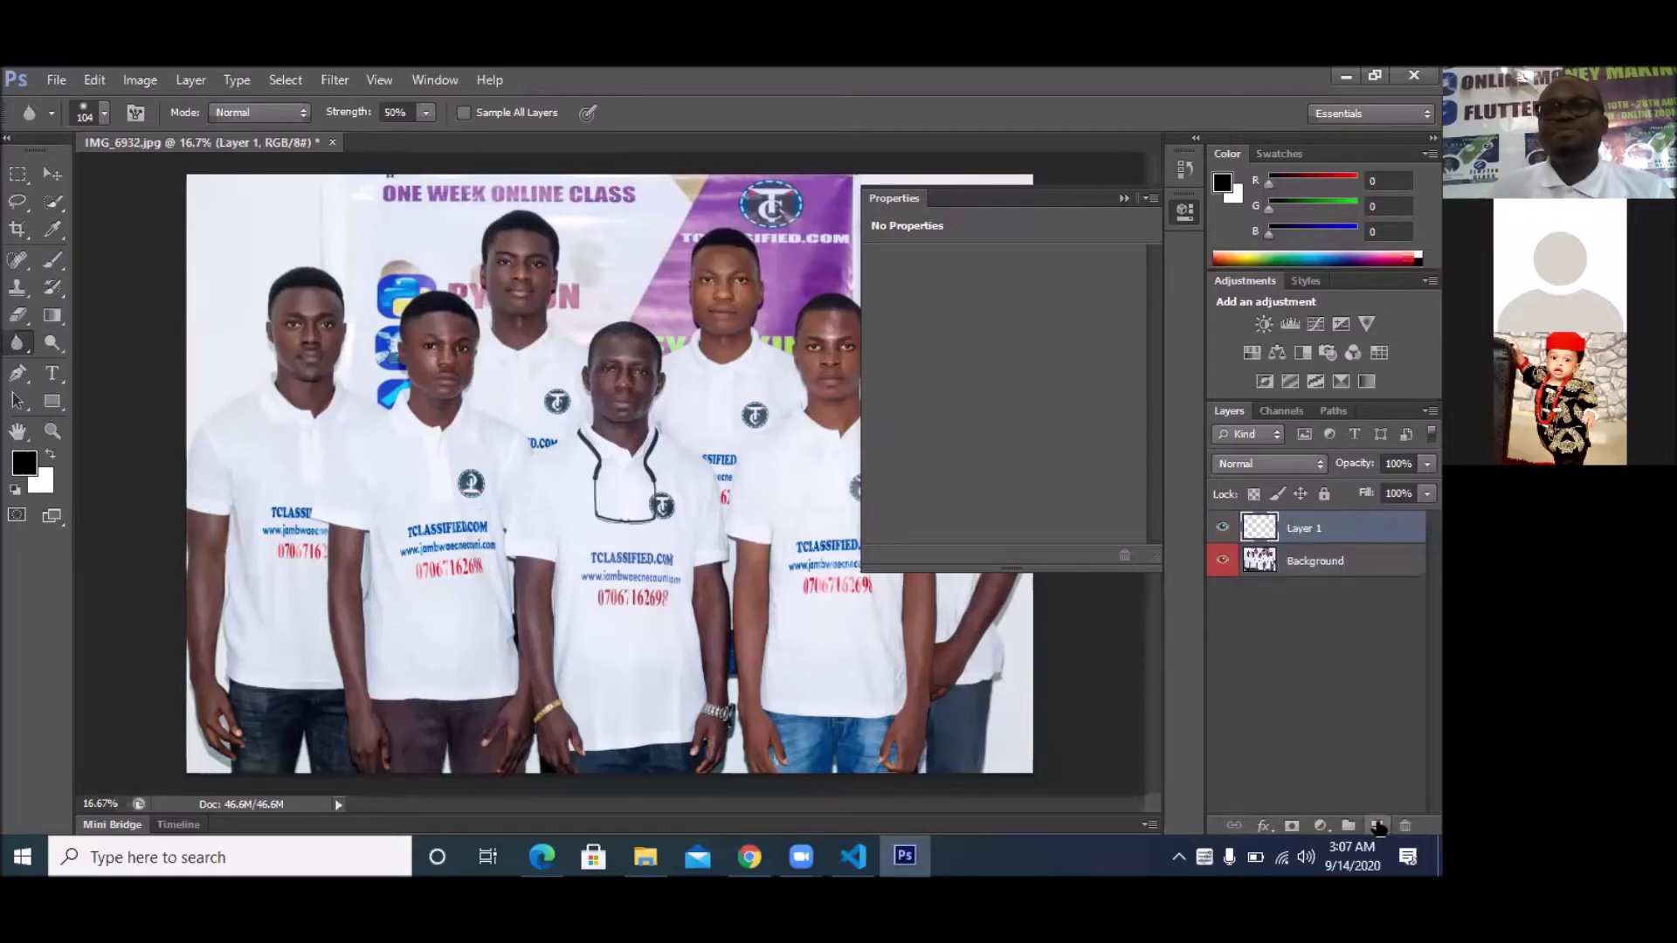
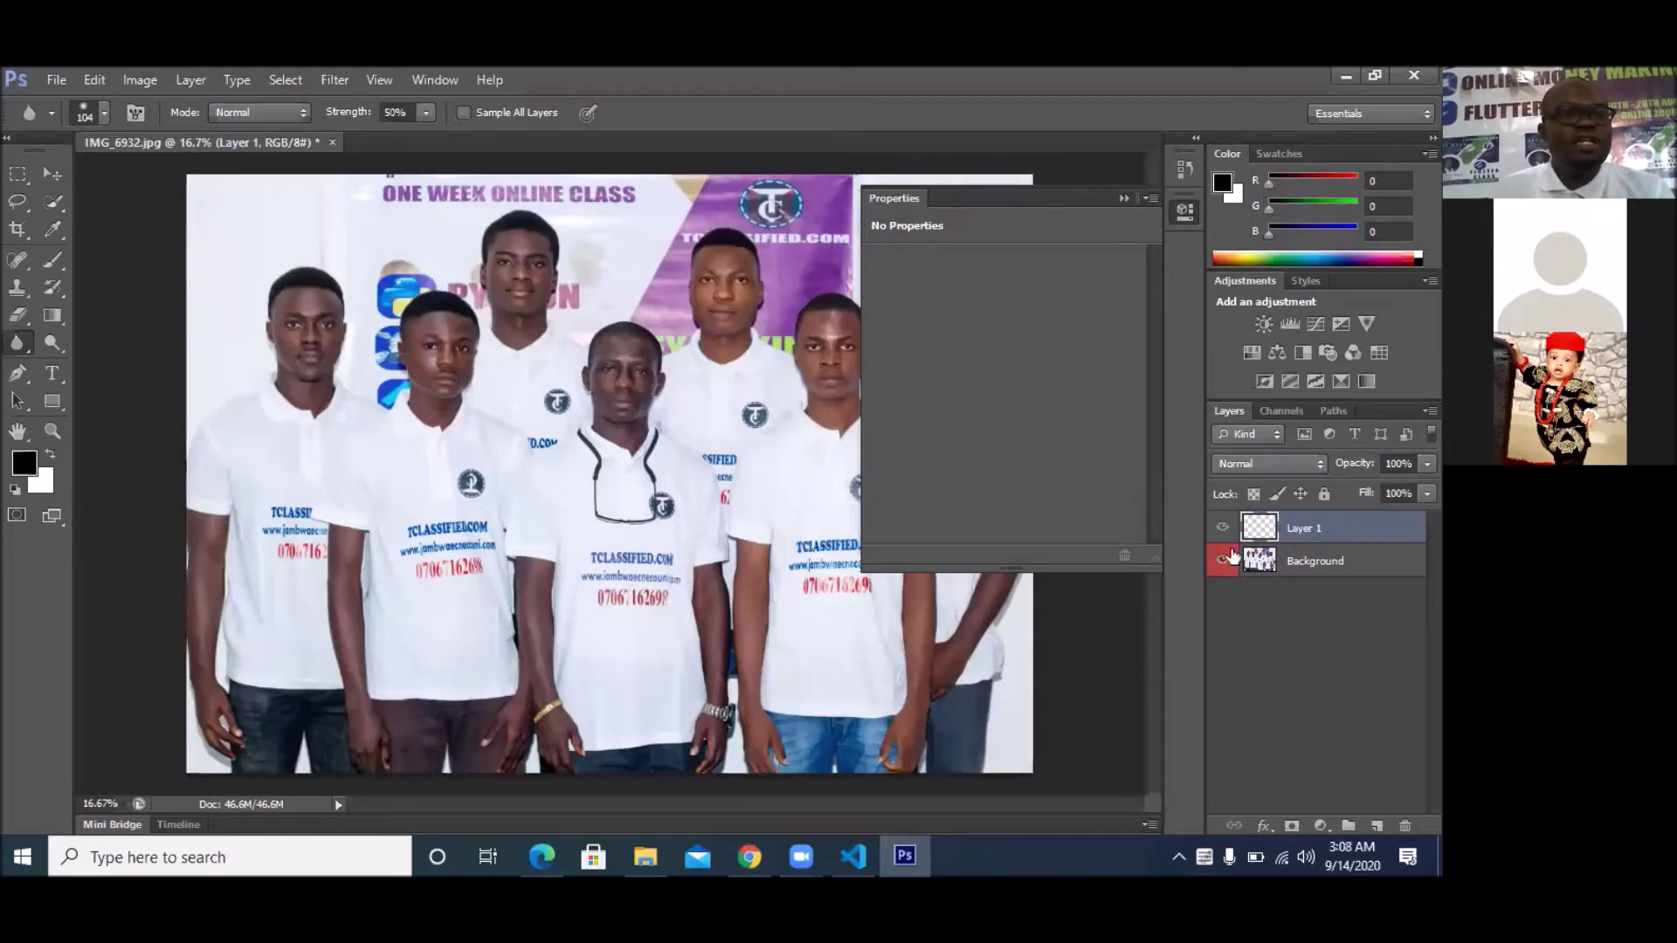
- Start a Pen tool path at the leftmost man's hand and trace the outer edge of his arm up to his shoulder
click(21, 375)
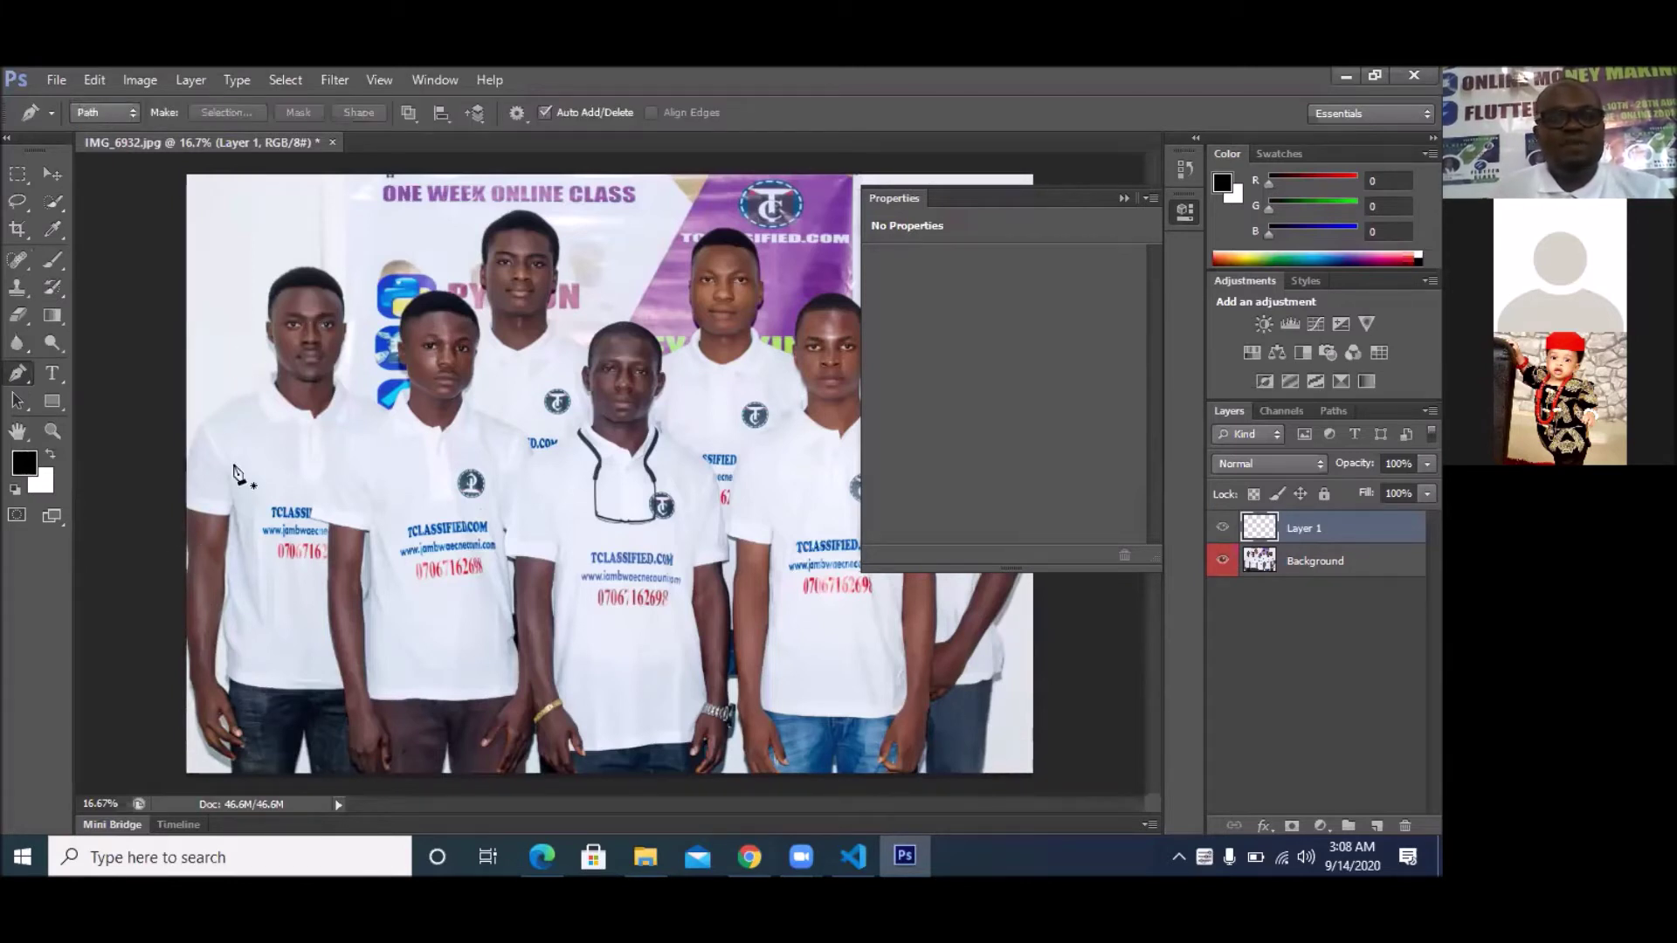
click(208, 764)
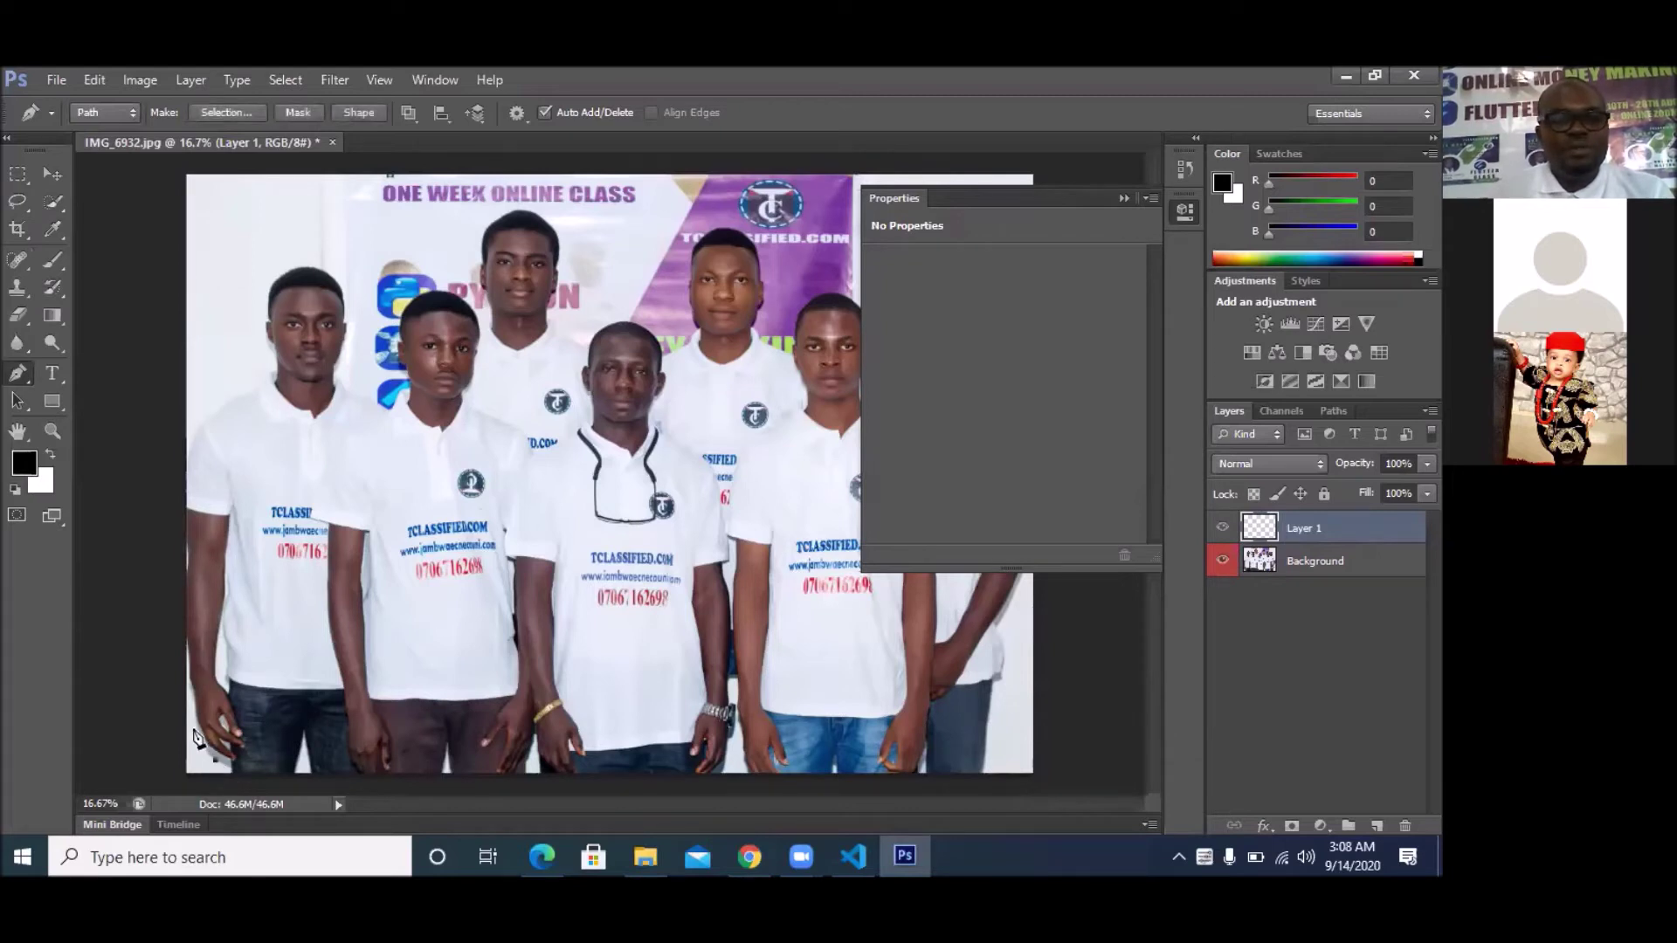
click(194, 730)
click(187, 696)
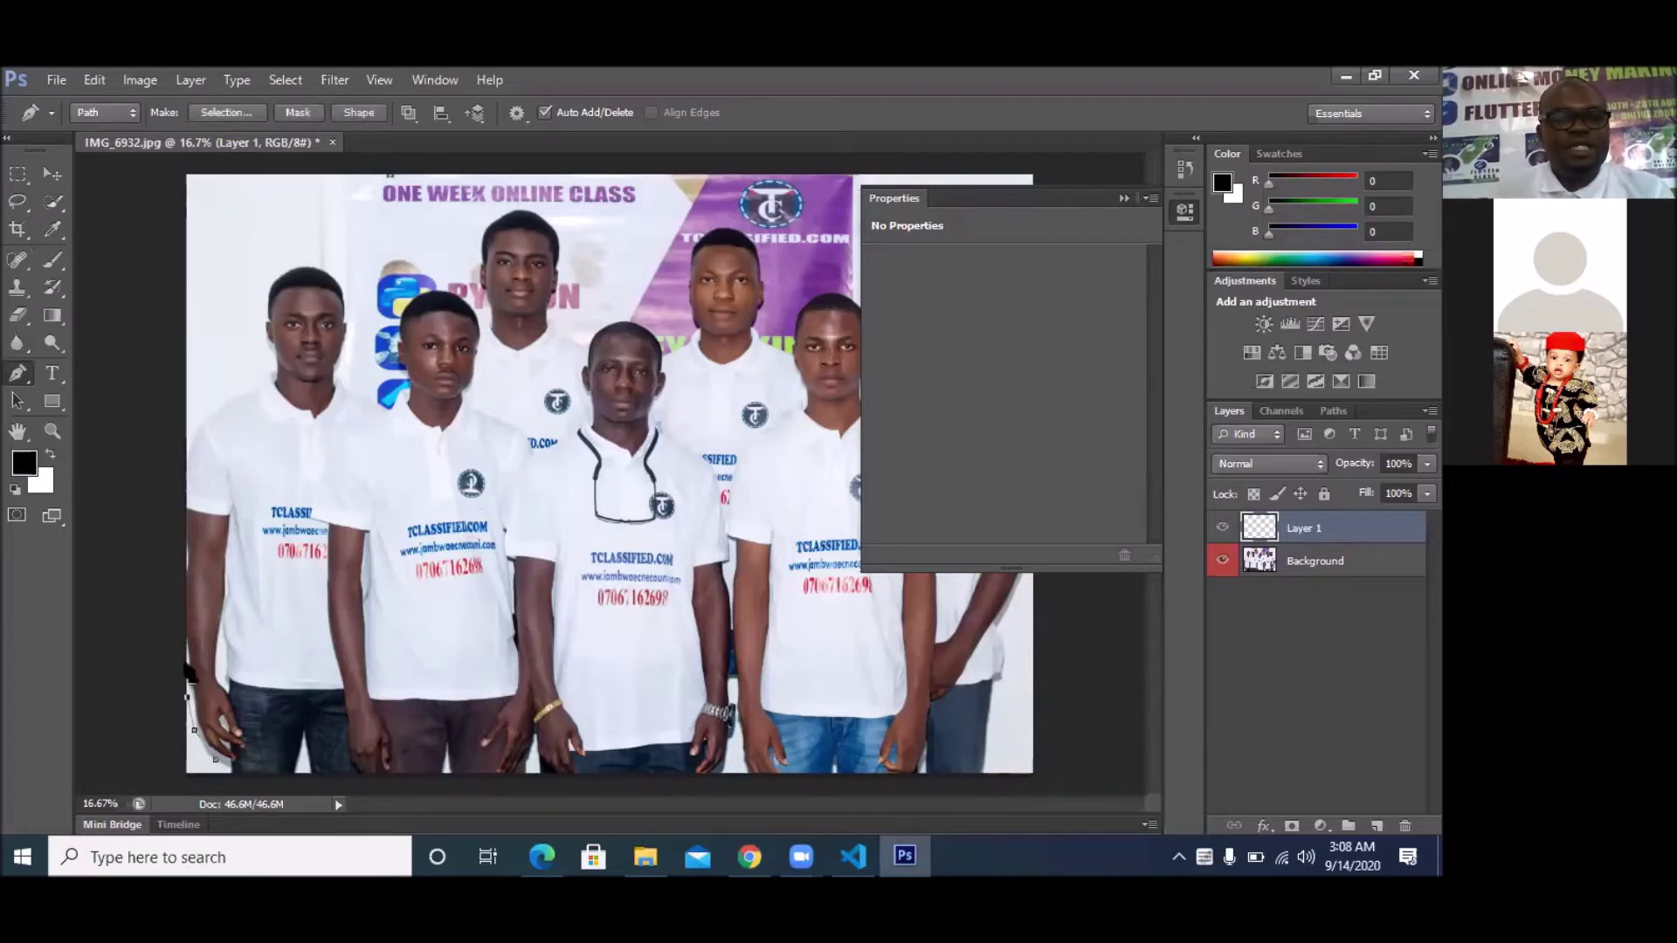
click(185, 659)
click(186, 605)
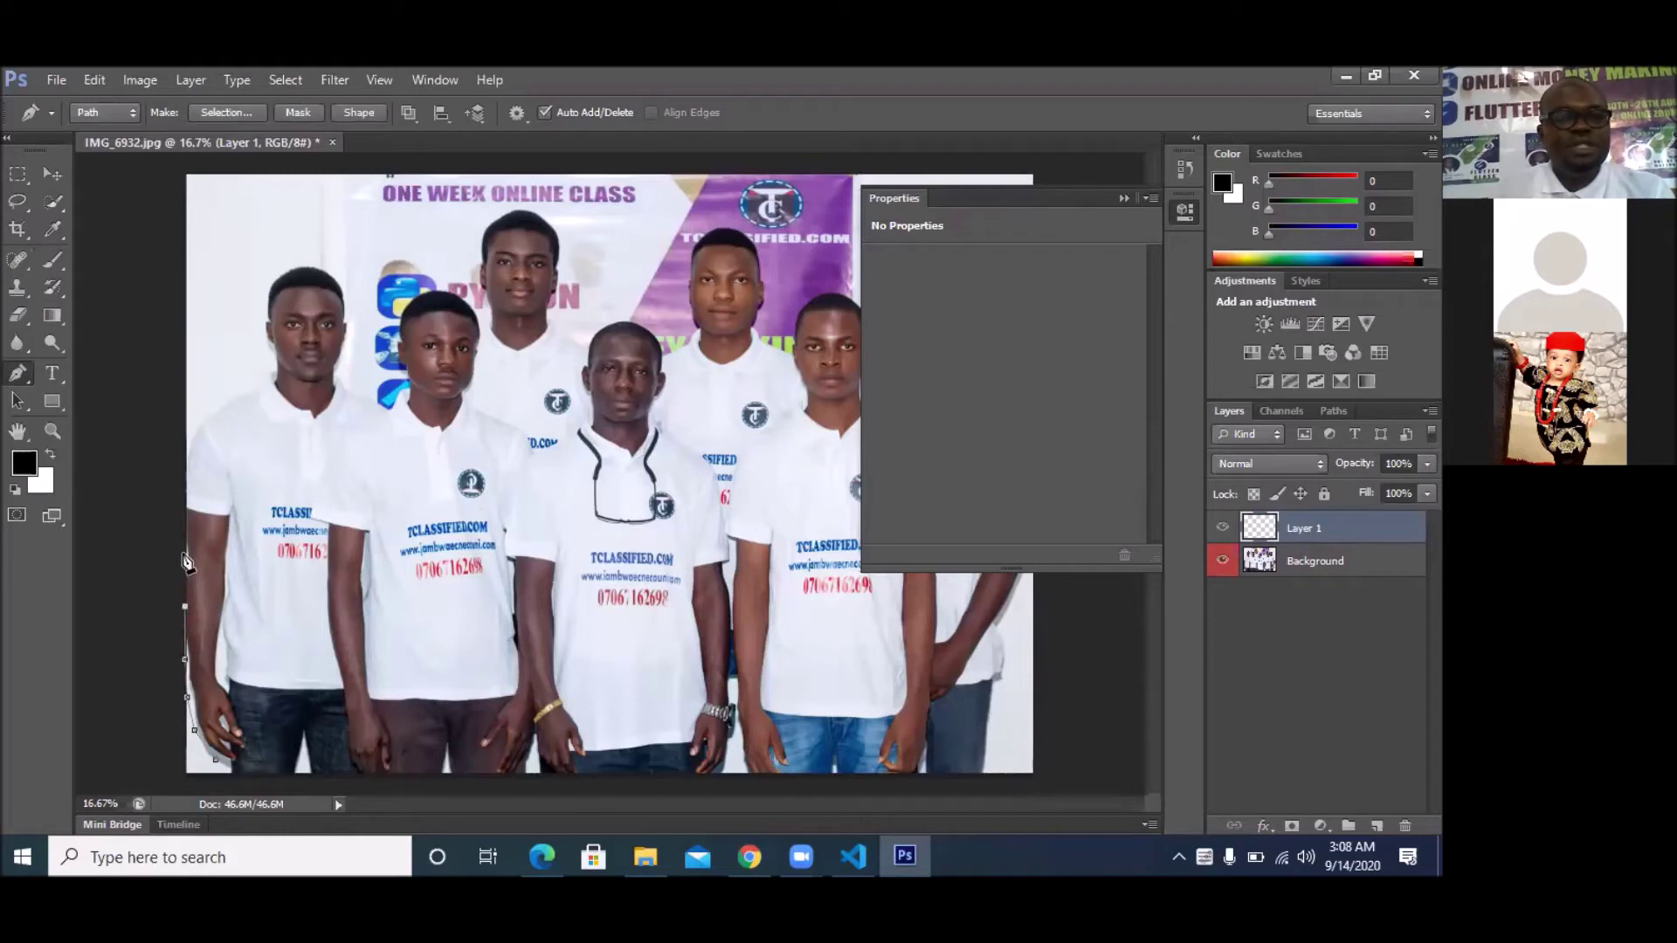
click(186, 551)
click(185, 459)
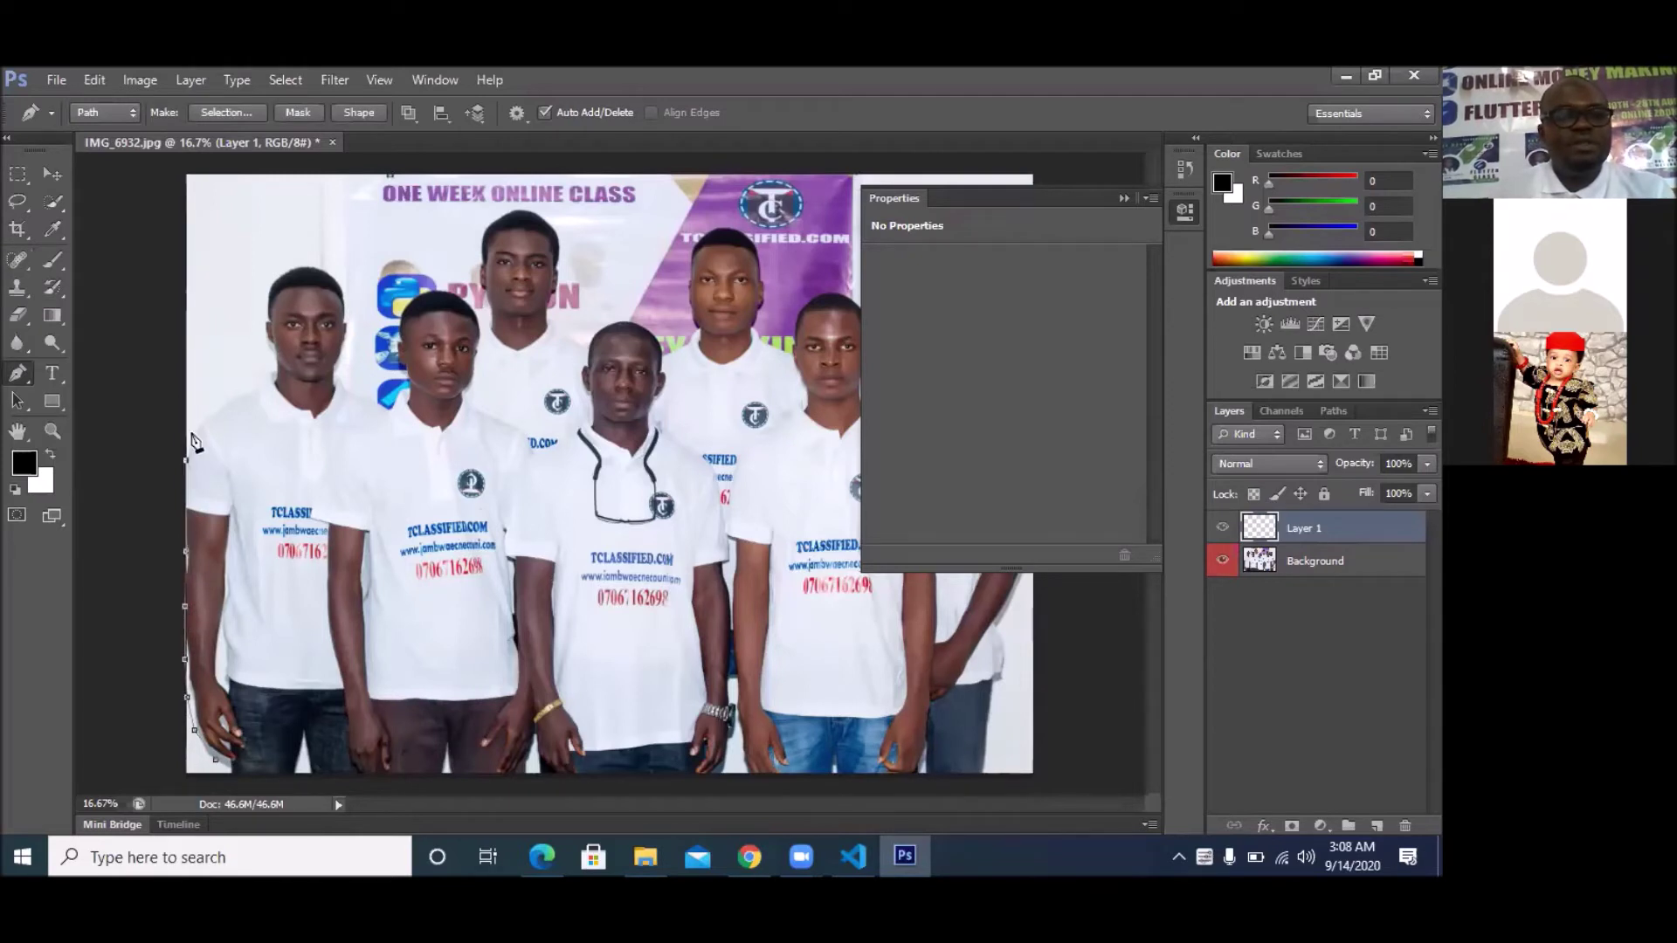
click(198, 425)
click(241, 387)
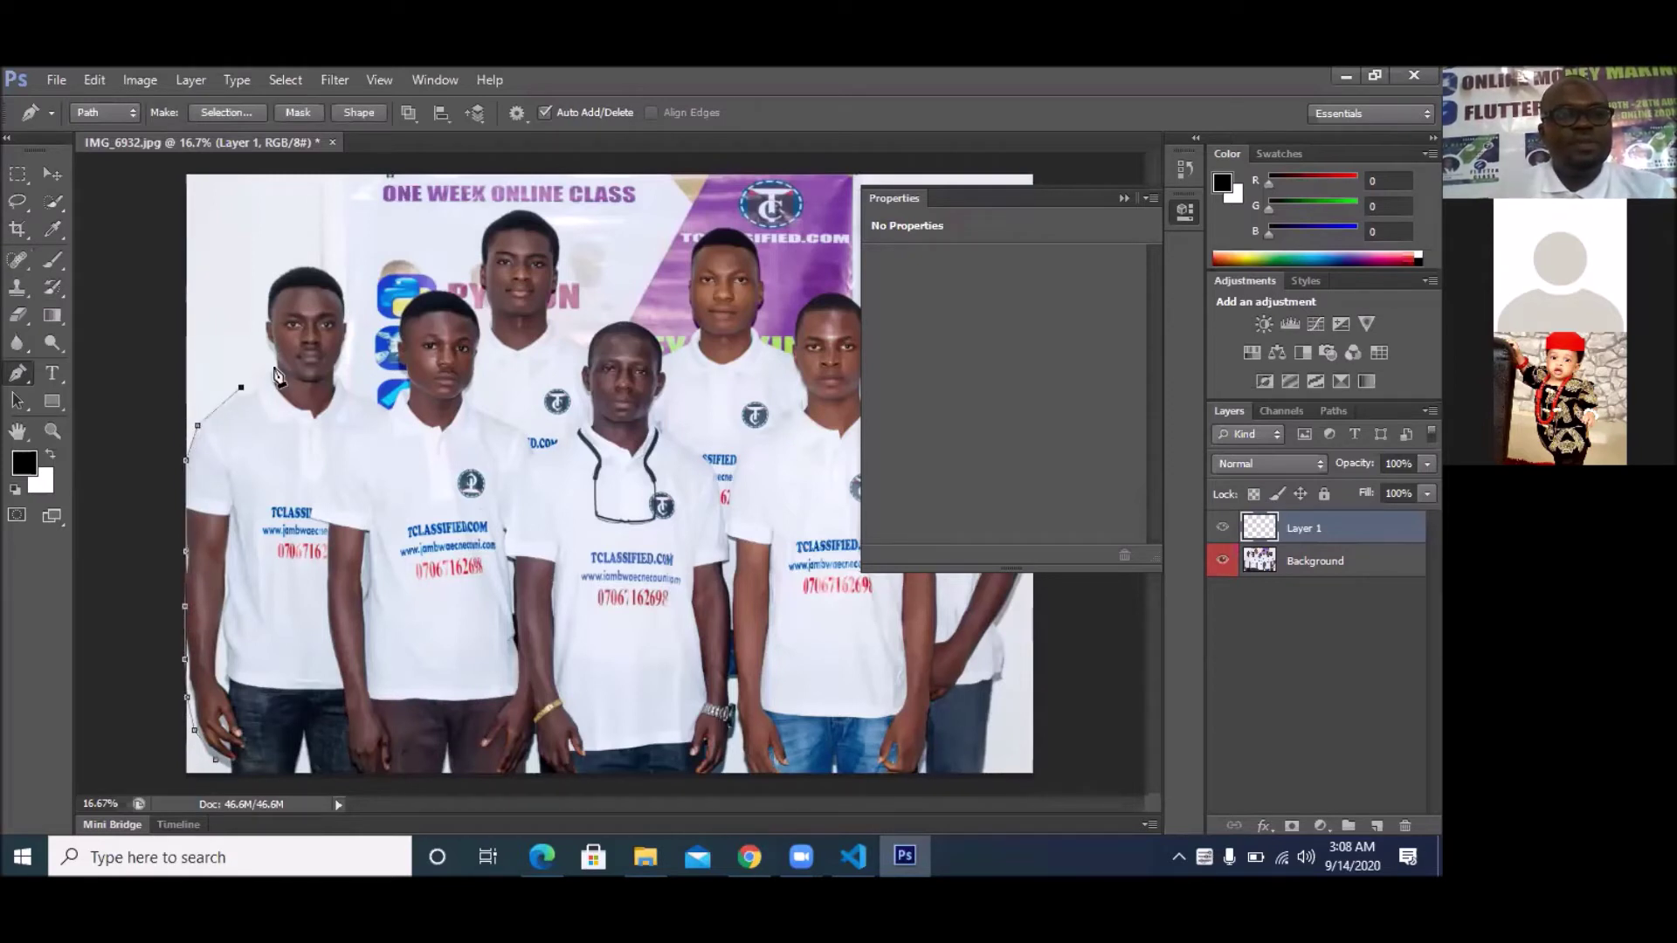
- Continue the path closely around the leftmost man's neck and head, ending at his other shoulder
click(272, 365)
click(267, 348)
click(262, 312)
click(267, 290)
click(273, 271)
click(297, 261)
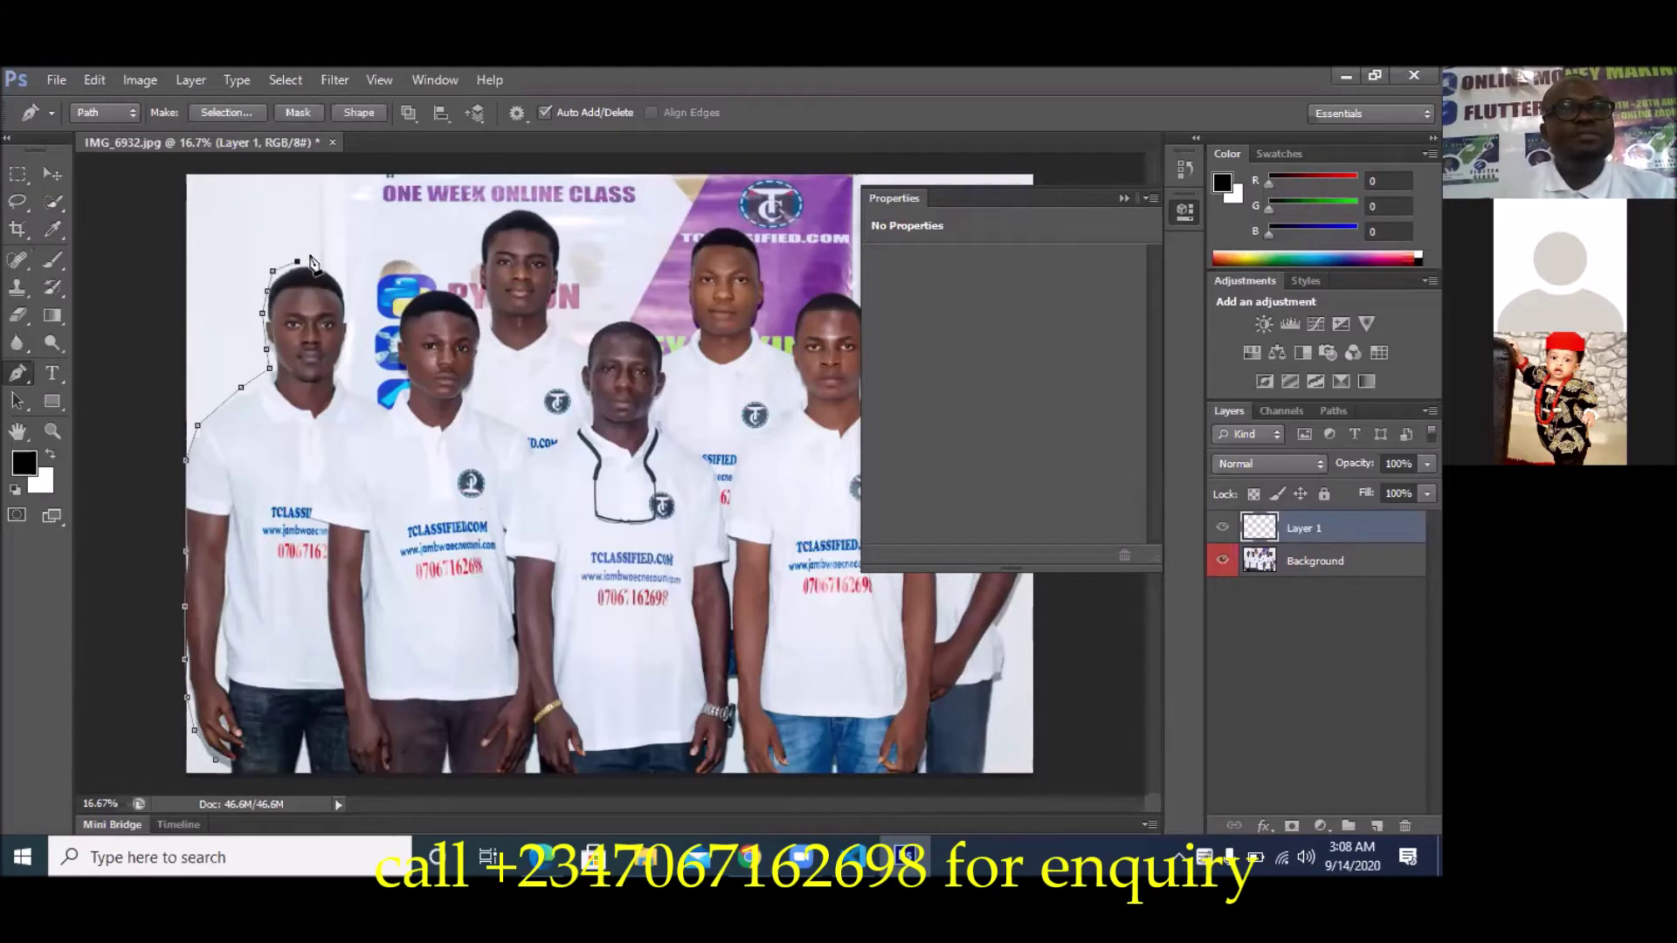
click(320, 259)
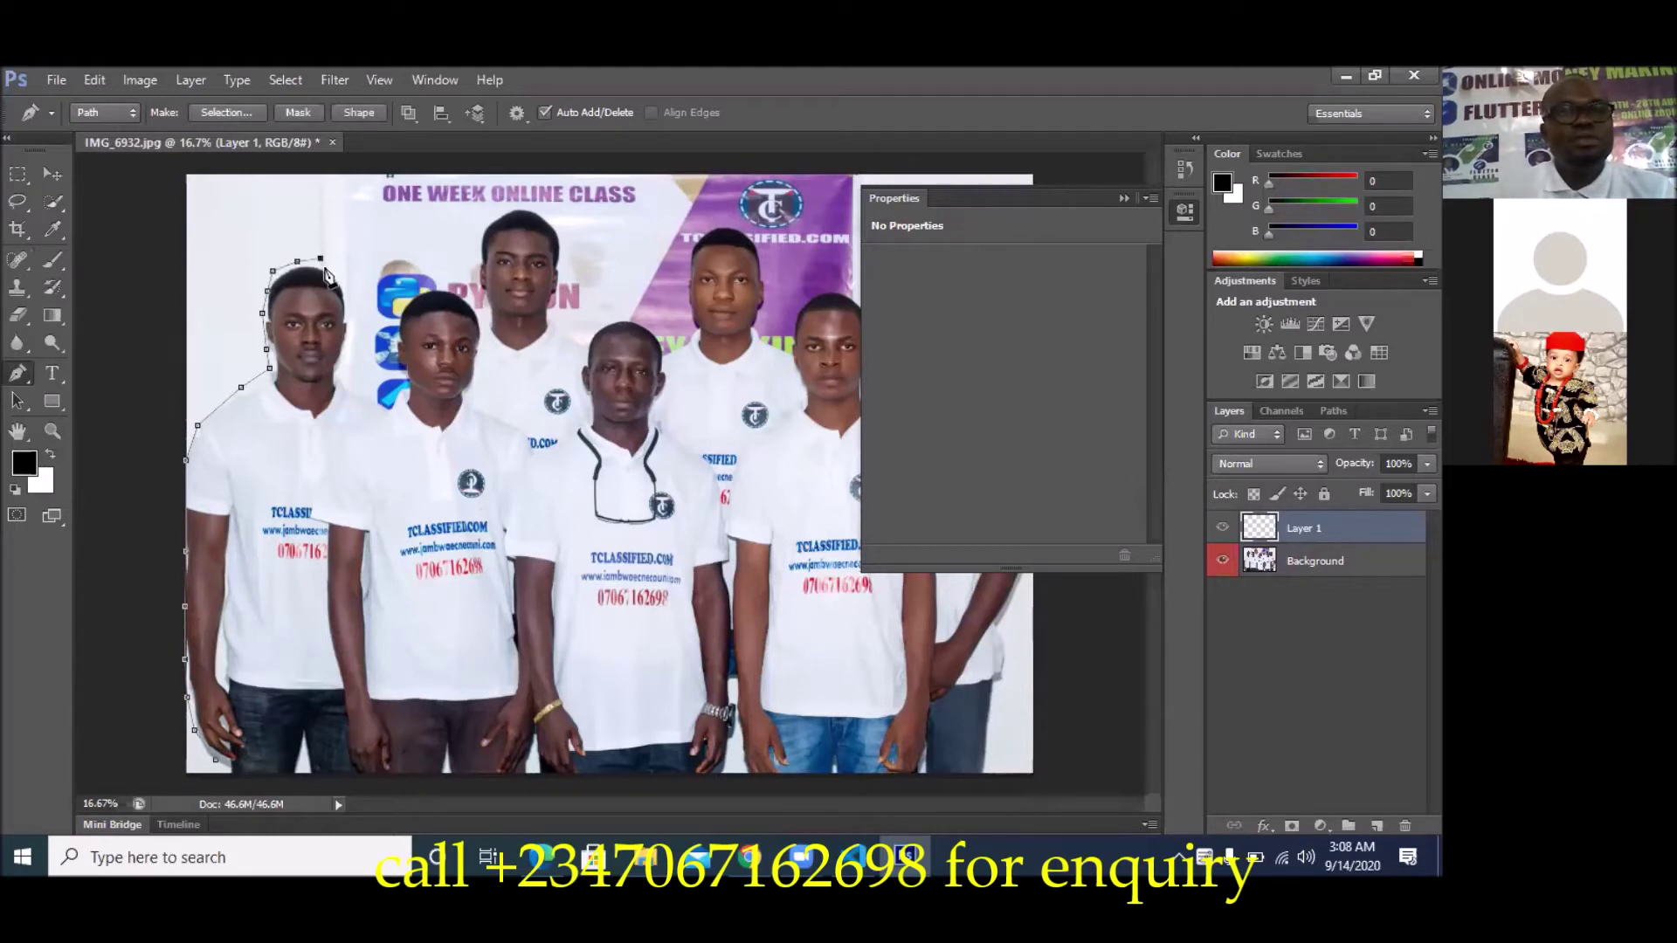
click(336, 269)
click(342, 285)
click(348, 305)
click(350, 339)
click(343, 360)
click(346, 377)
click(367, 392)
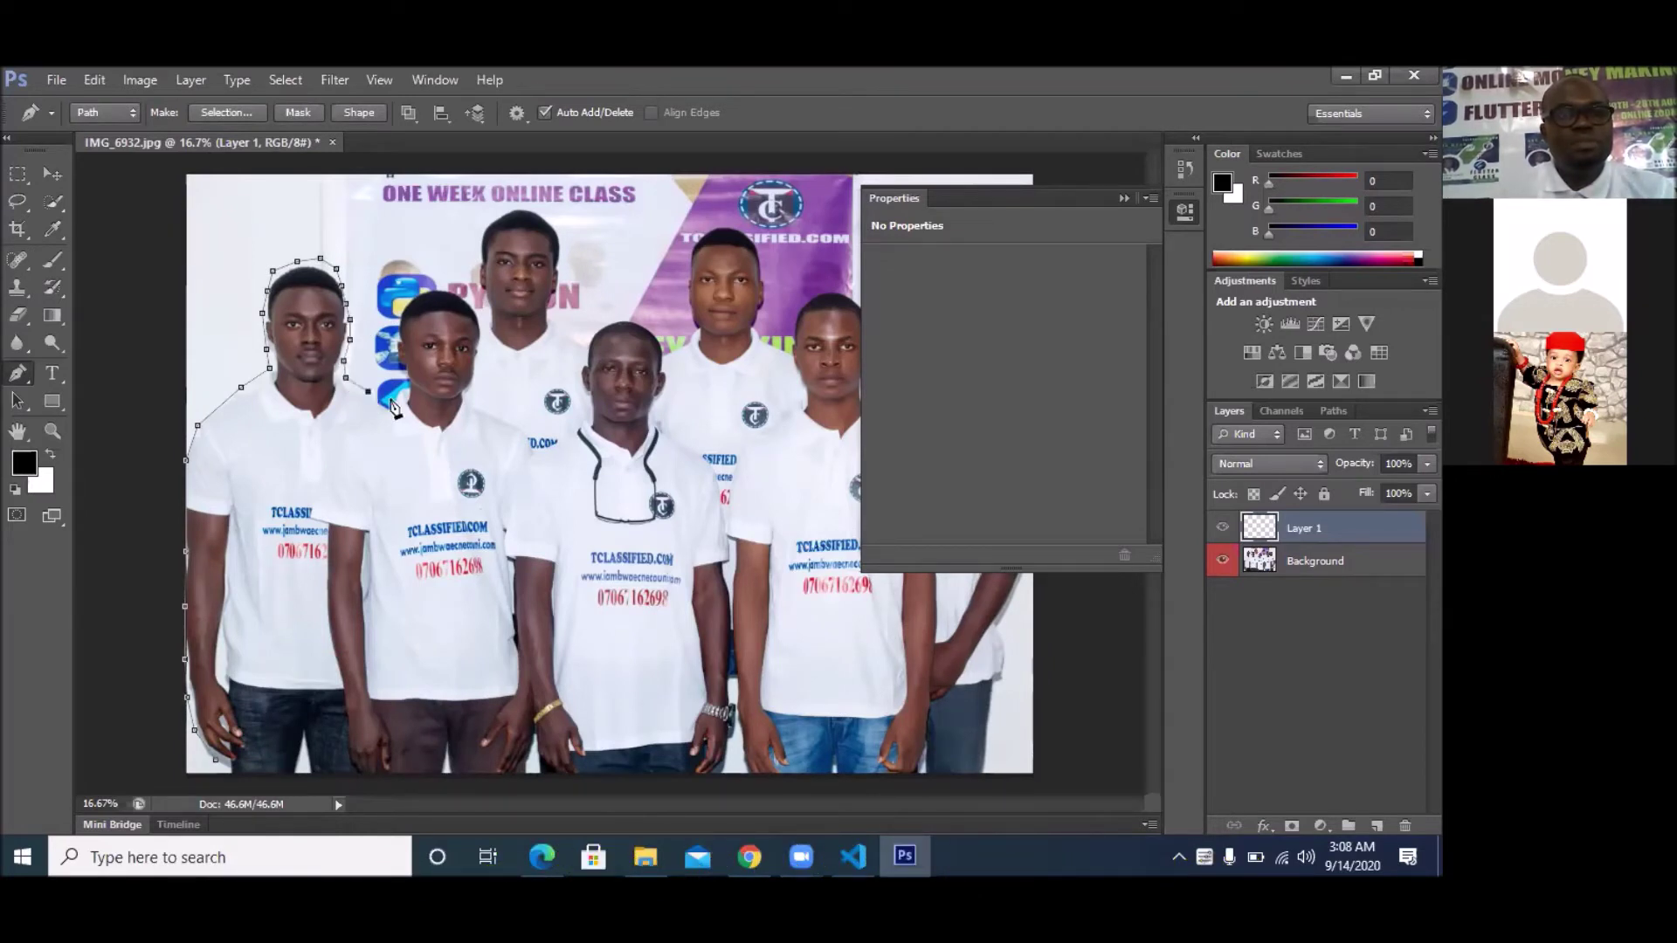
- Trace down the man's inner side beside his neighbour, across the photo's lower edge, and close the path at its starting point
click(366, 407)
click(343, 419)
click(332, 446)
click(319, 467)
click(312, 488)
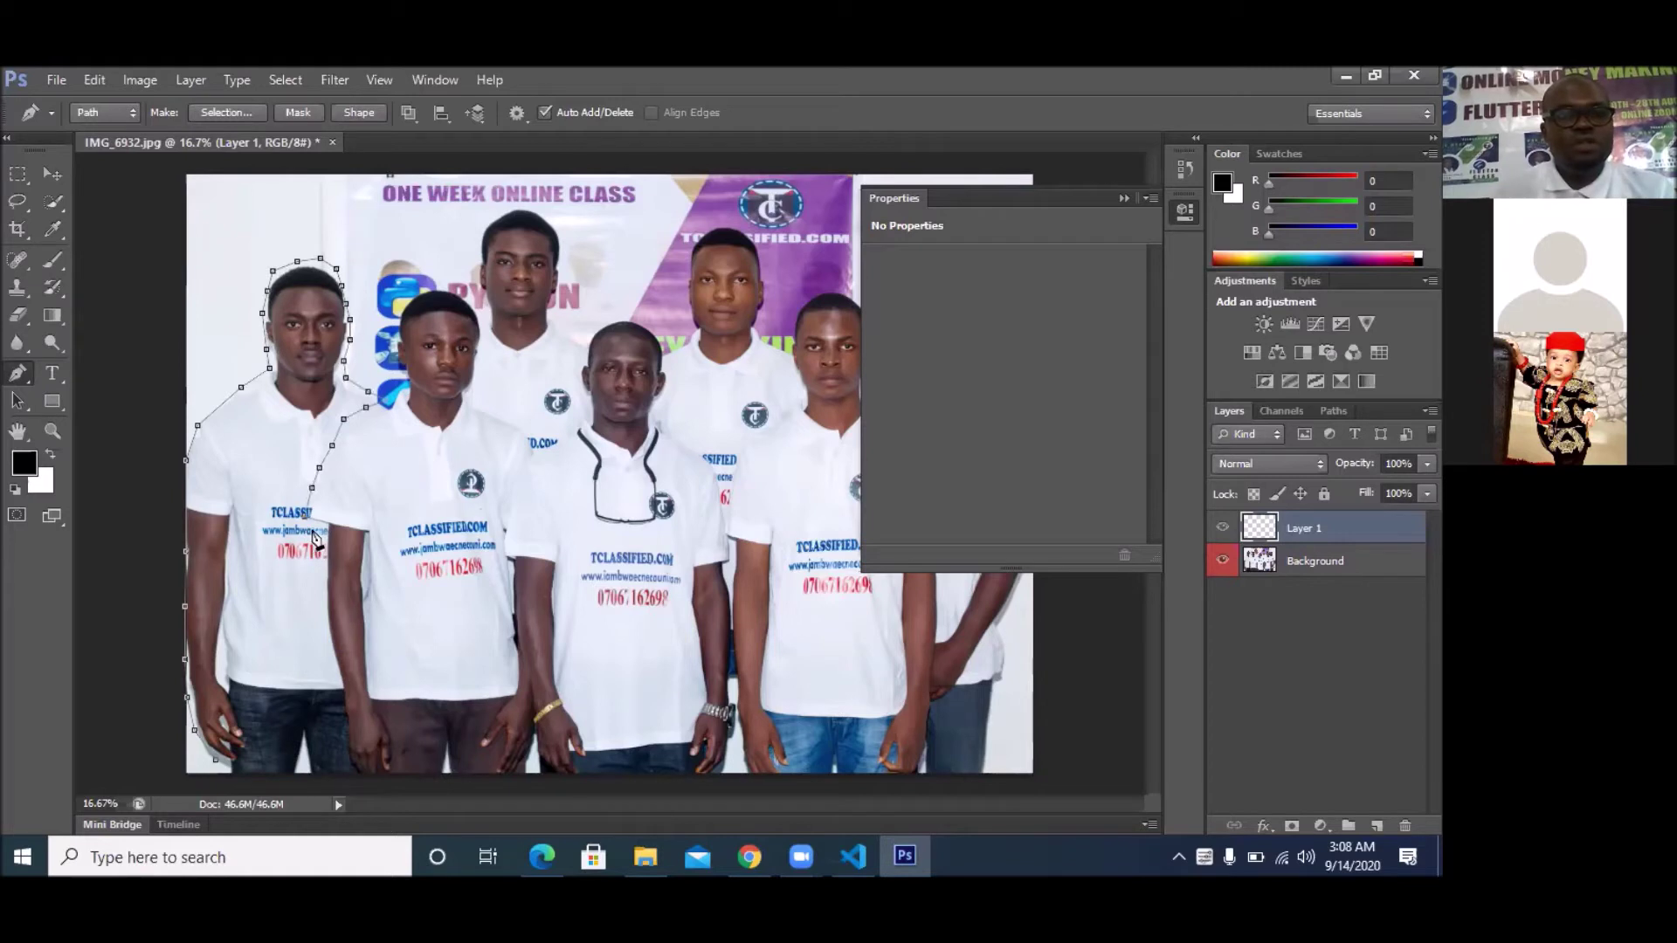
click(323, 547)
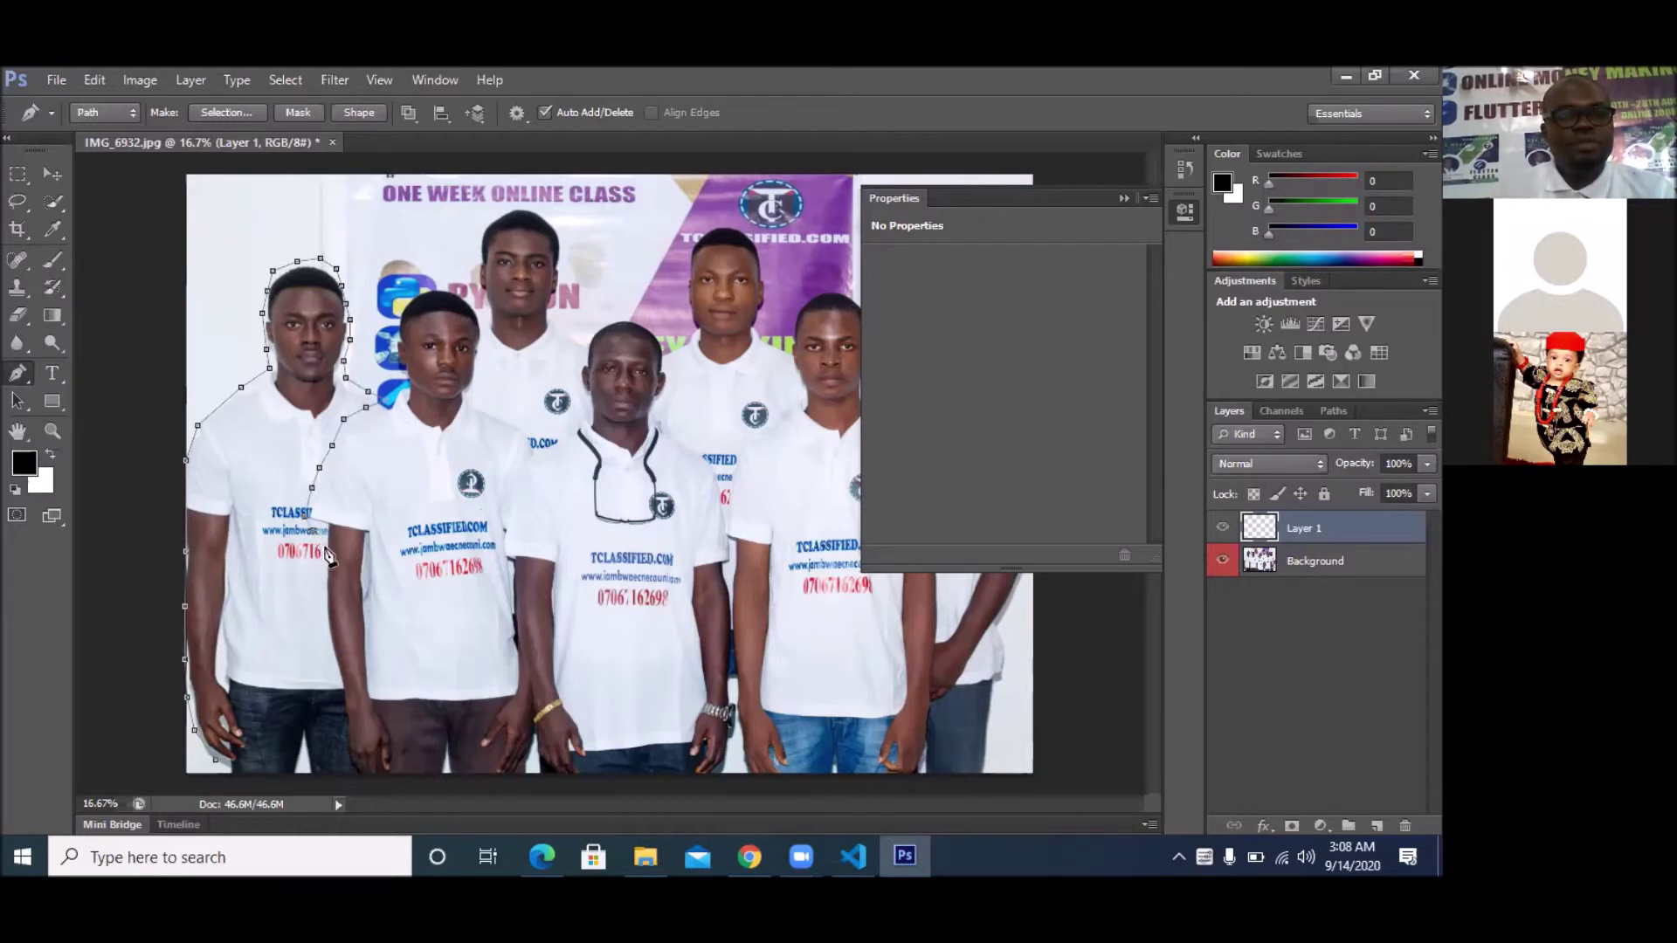
click(323, 584)
click(317, 612)
click(330, 651)
click(333, 682)
click(336, 712)
click(344, 746)
click(324, 765)
click(276, 769)
click(235, 768)
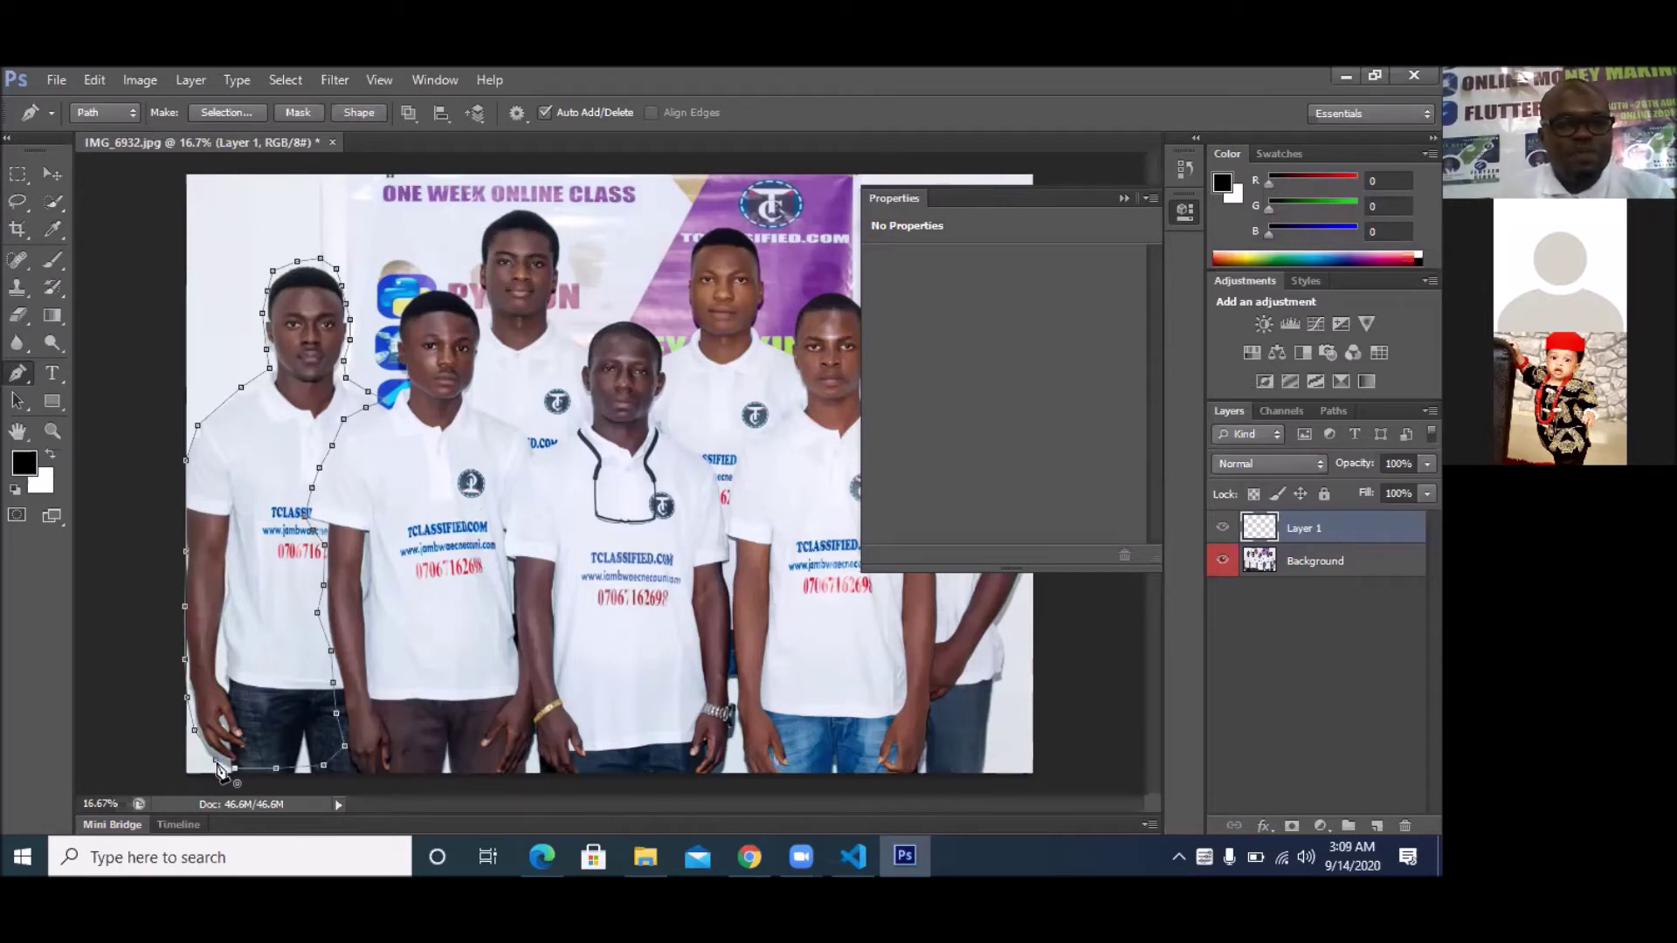
click(217, 765)
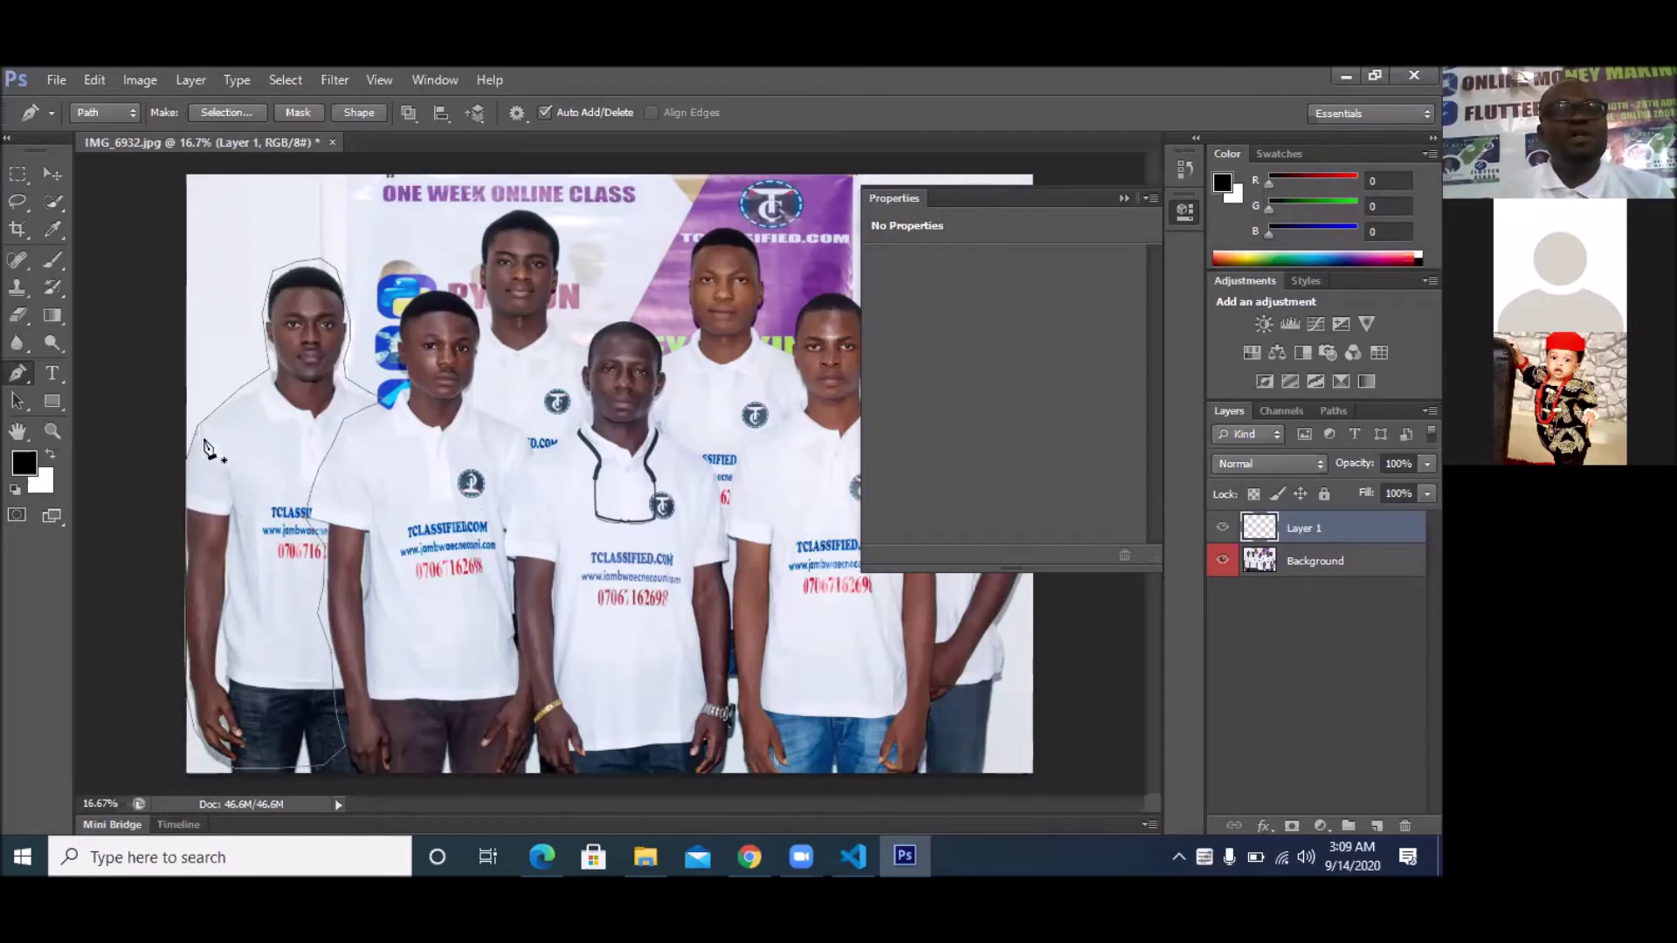
- Convert the closed path into a new anti-aliased selection with a feather radius of 0.1 pixels
right_click(264, 439)
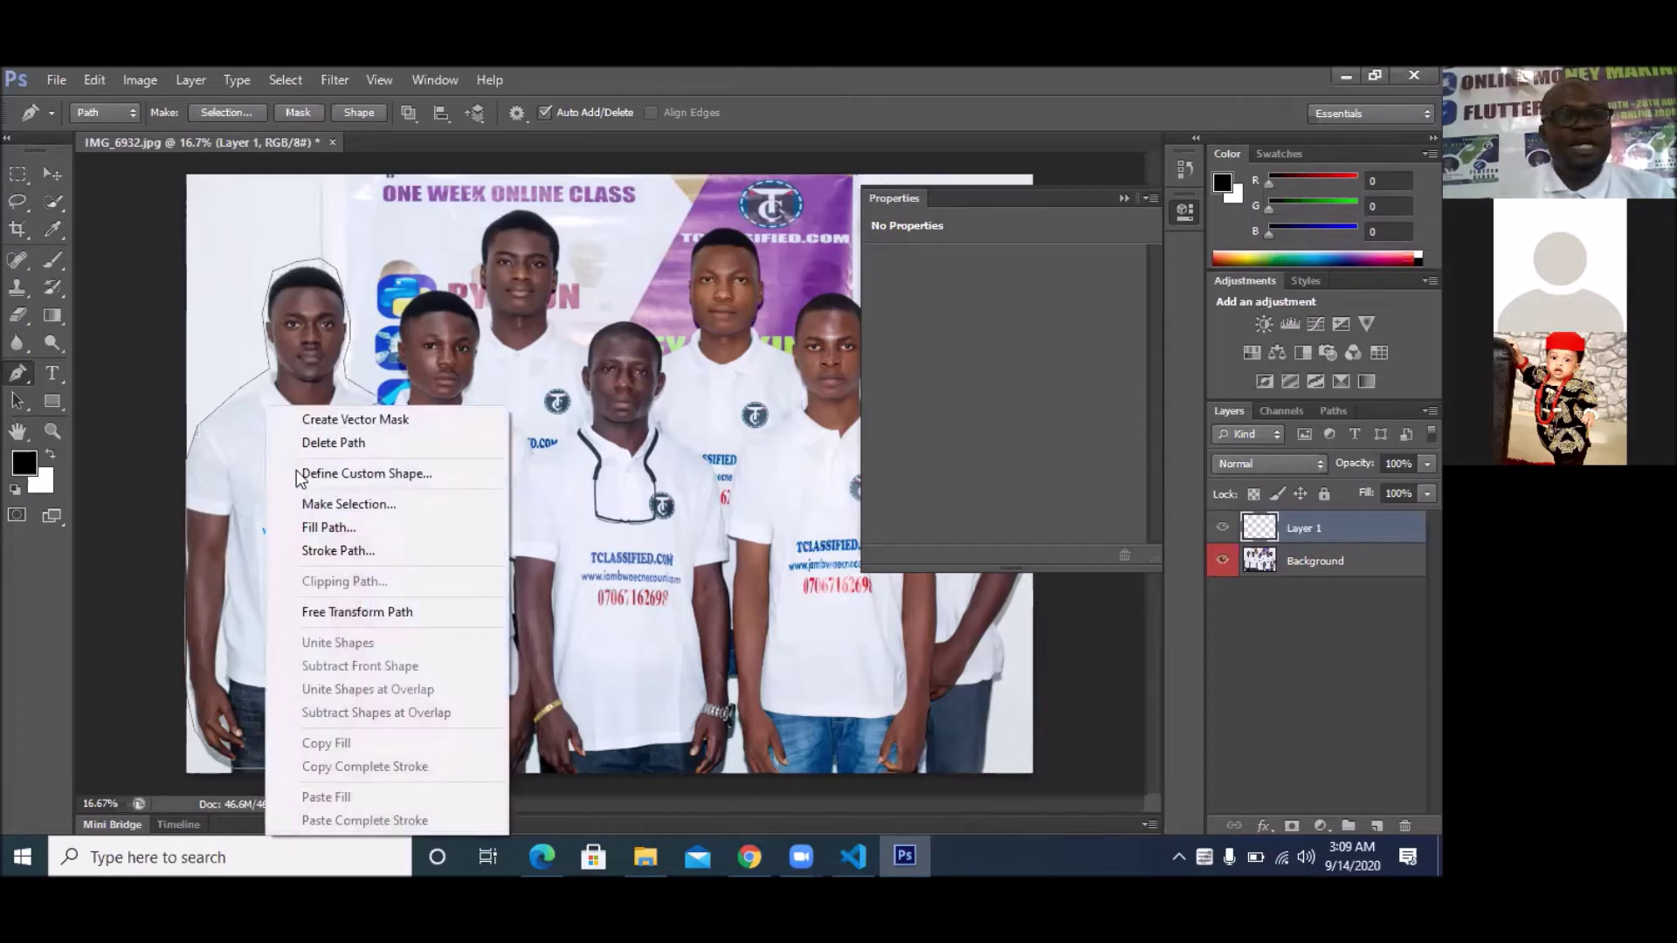
click(340, 504)
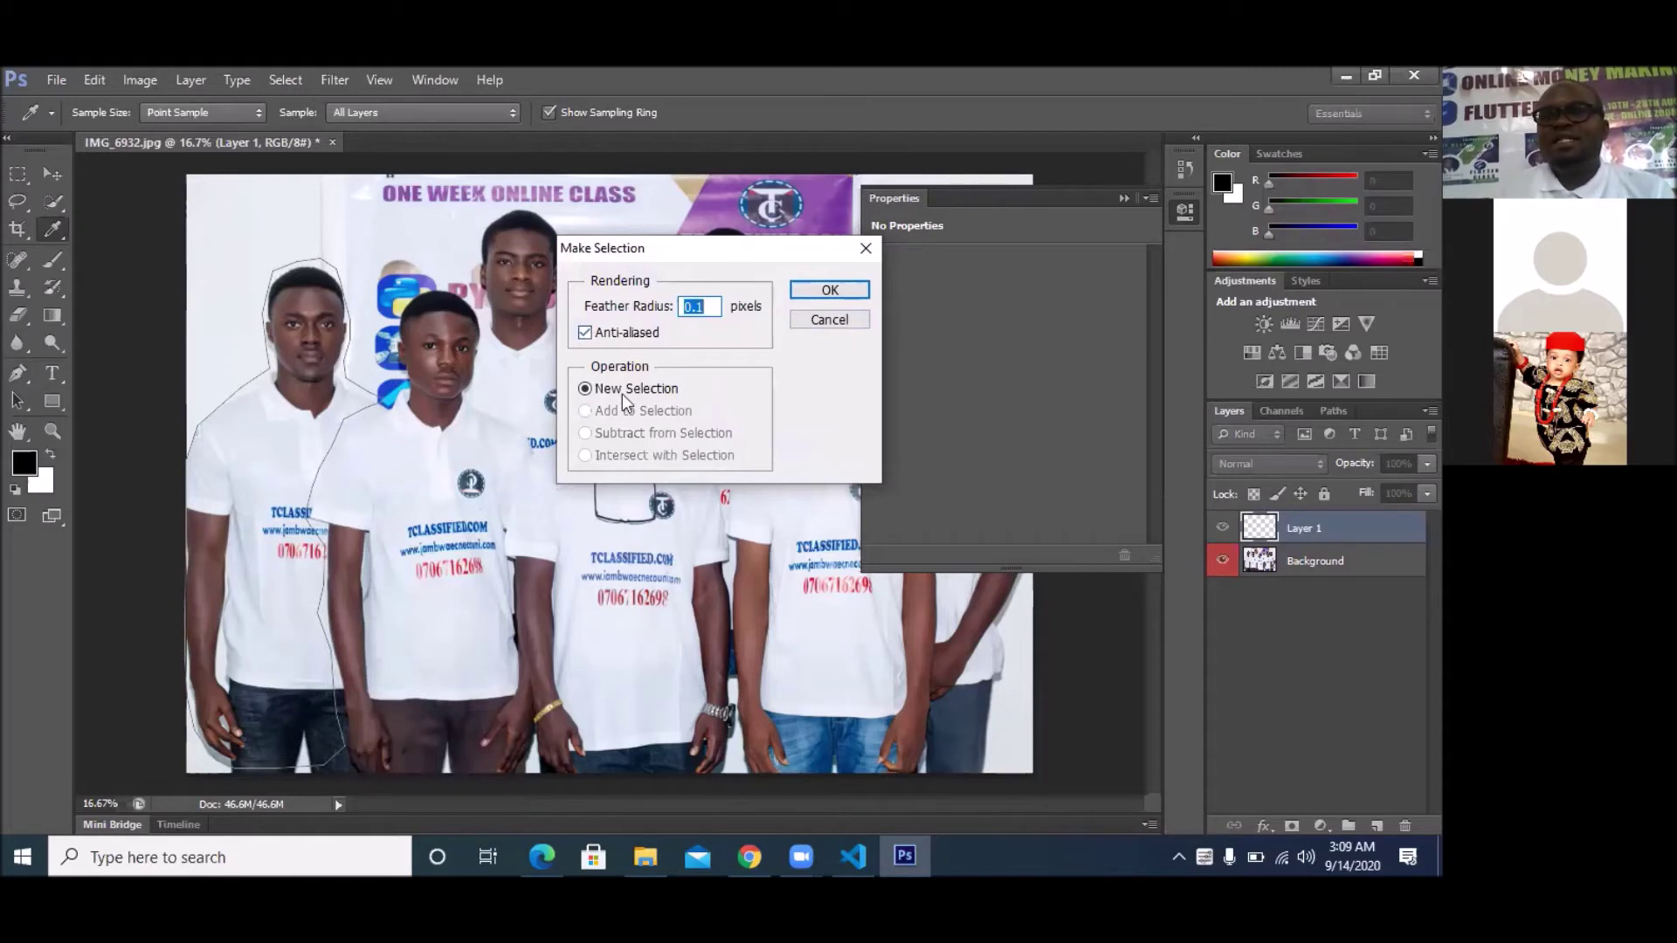
click(805, 297)
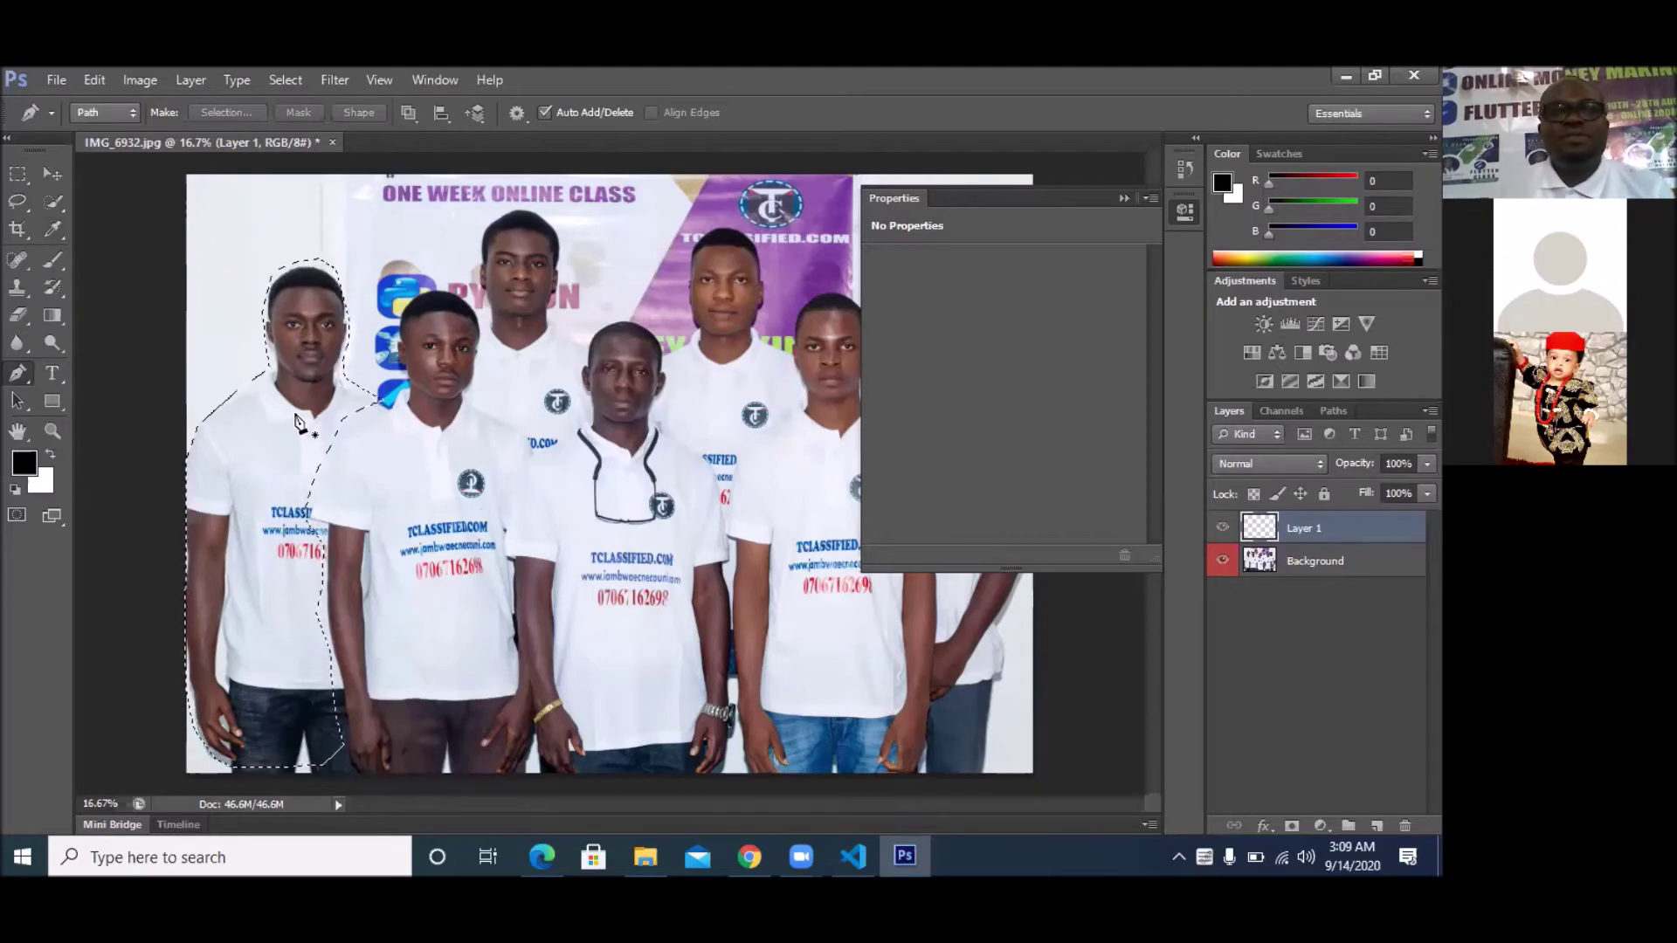
- Consult the blog's stamp instruction, then clone the white wall over the selected man's head and neck on Photoshop's Background layer
click(738, 854)
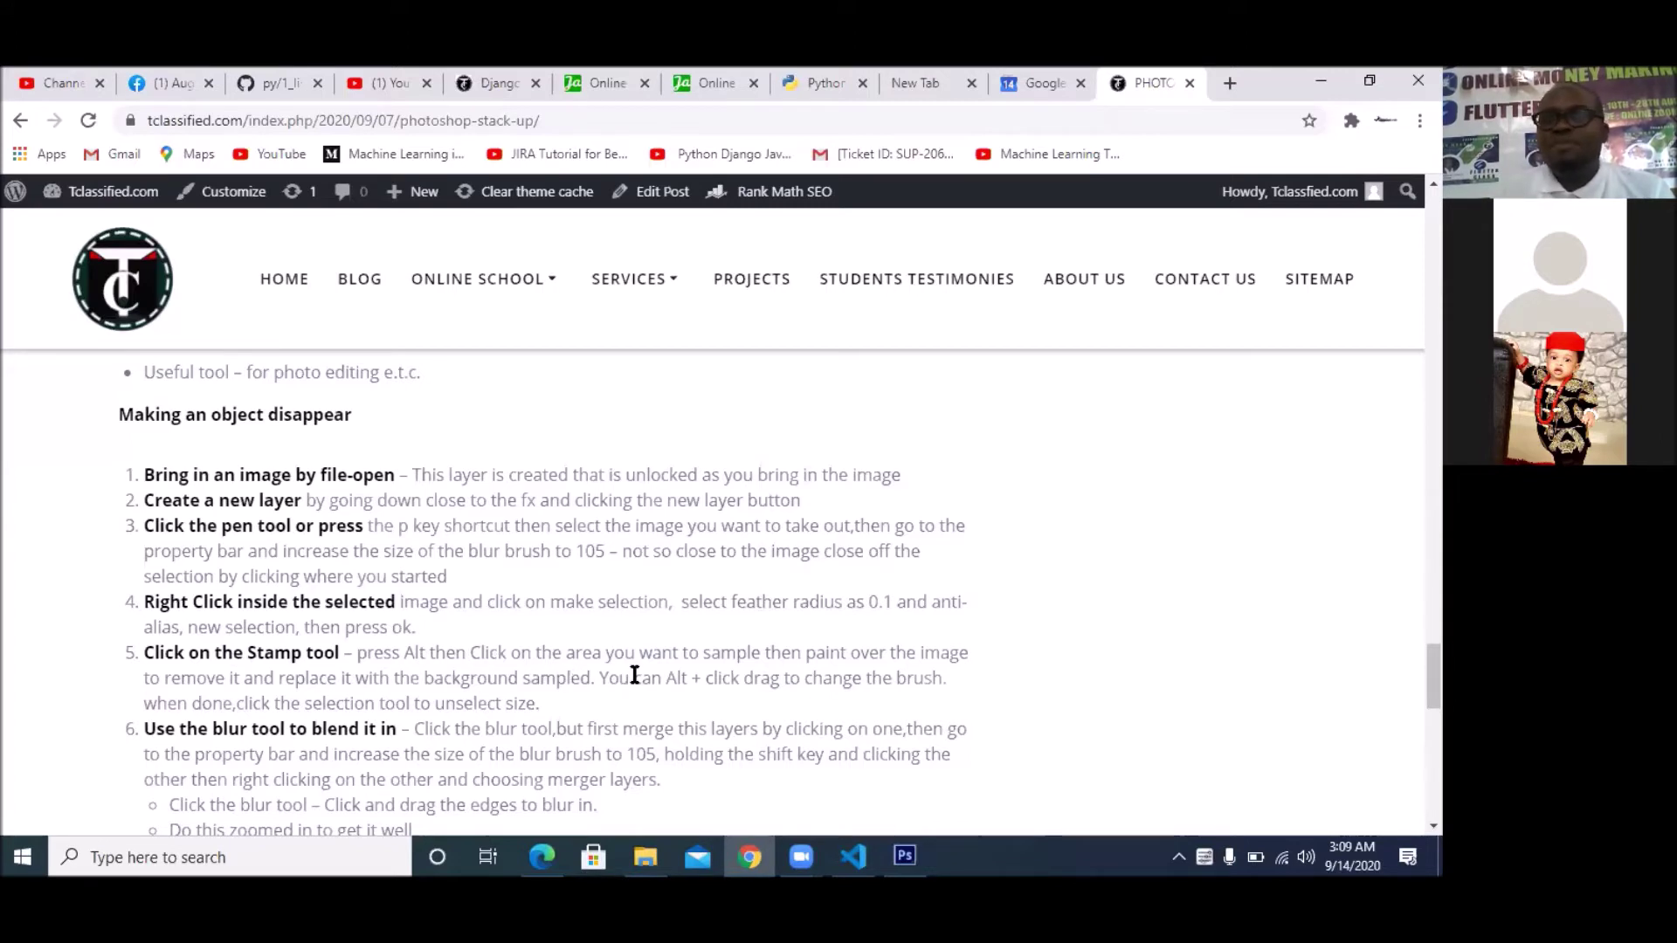
click(905, 856)
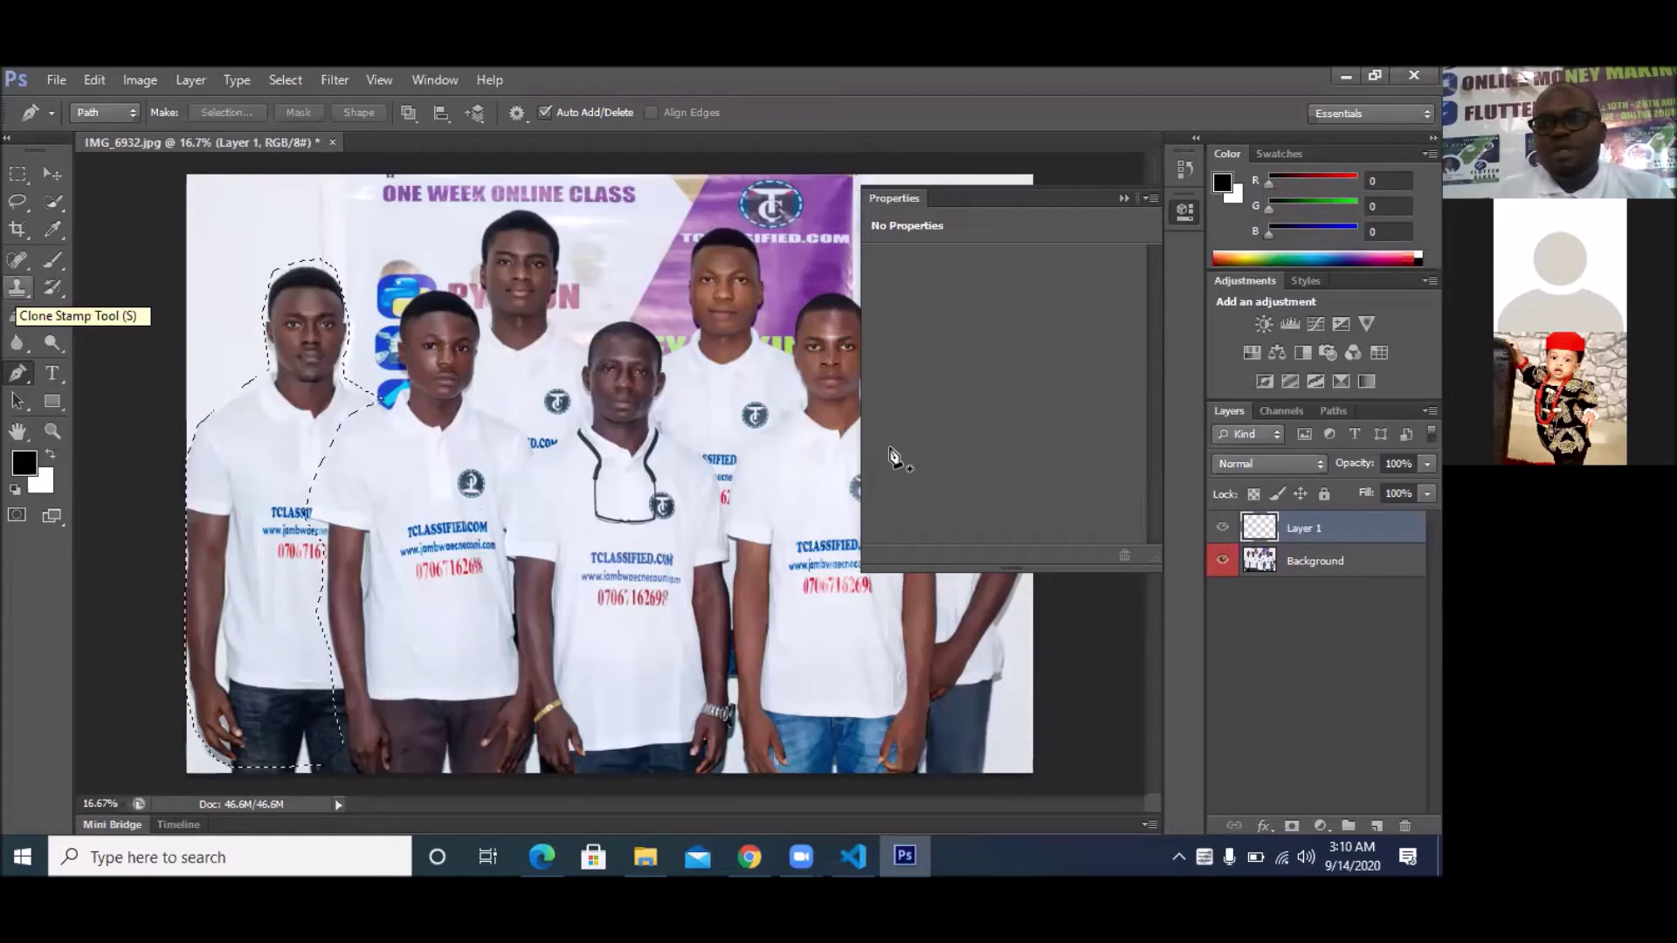
click(1333, 563)
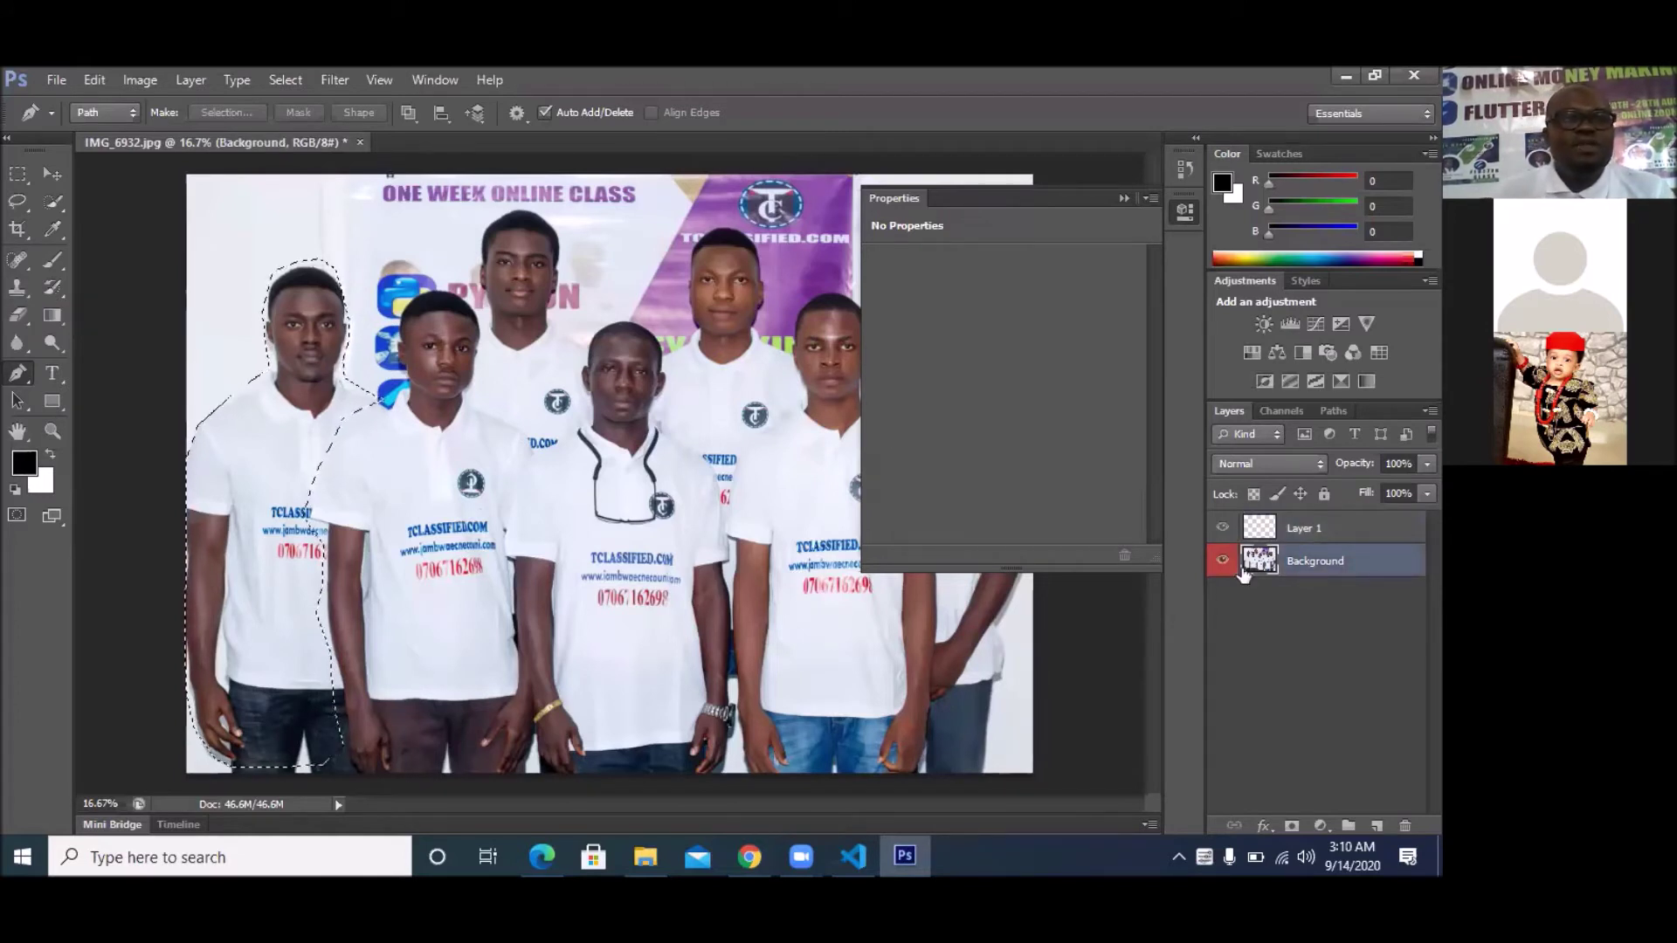
click(18, 288)
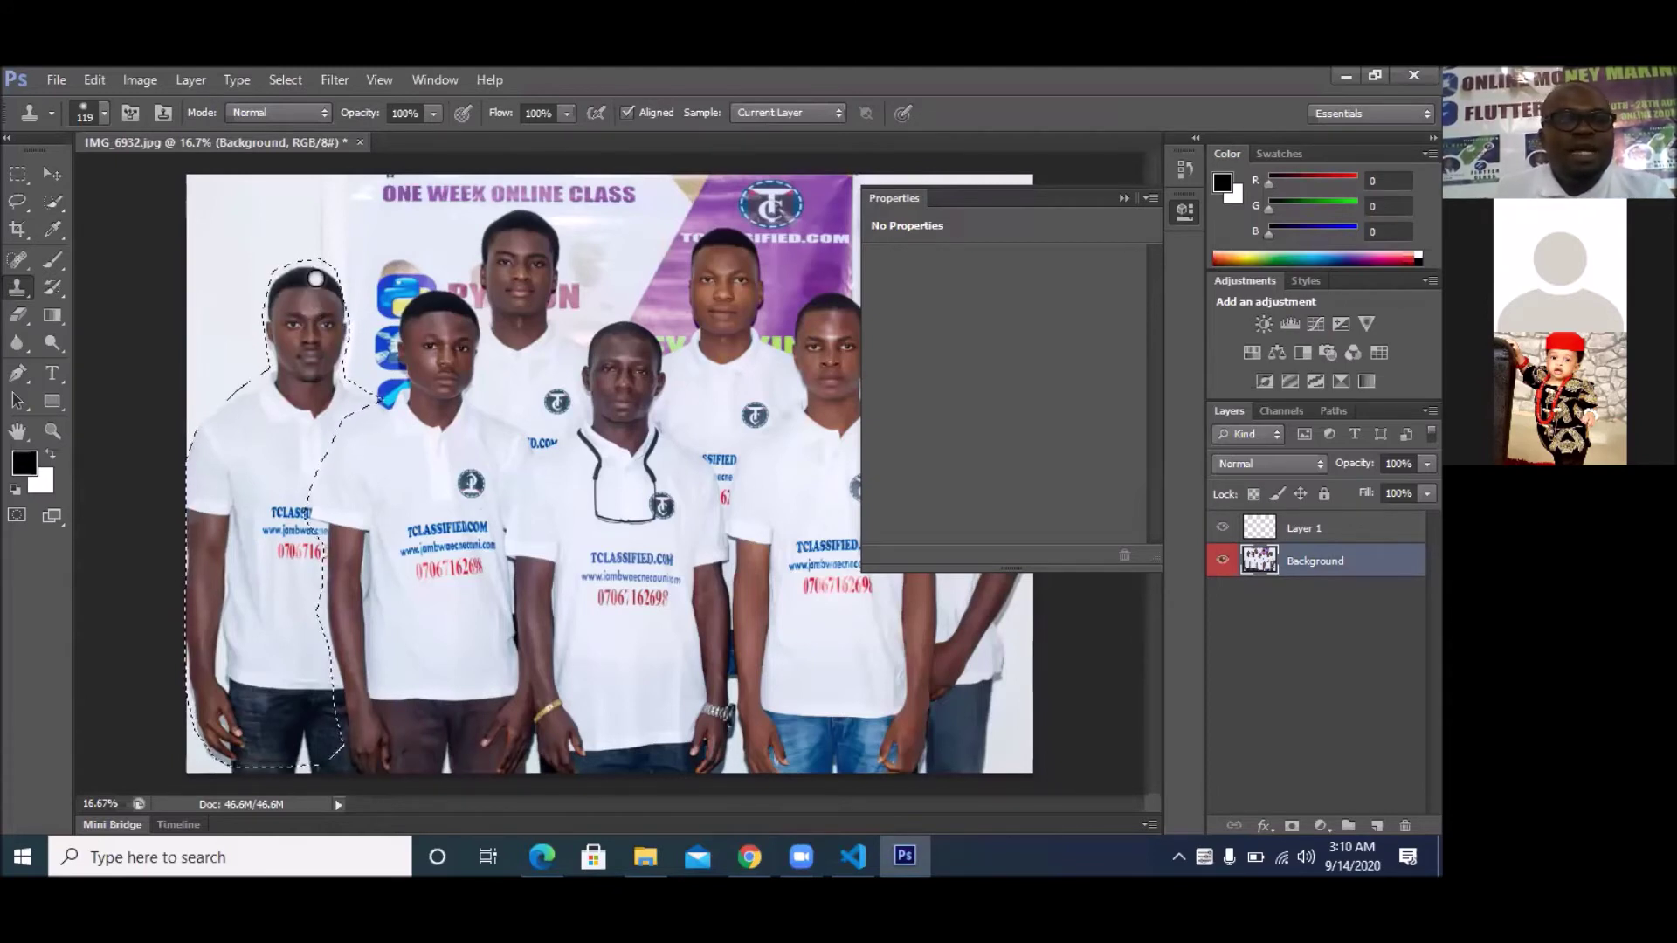
mouse_move(303, 345)
mouse_down()
mouse_move(307, 275)
mouse_move(287, 327)
mouse_move(287, 271)
mouse_move(269, 308)
mouse_up()
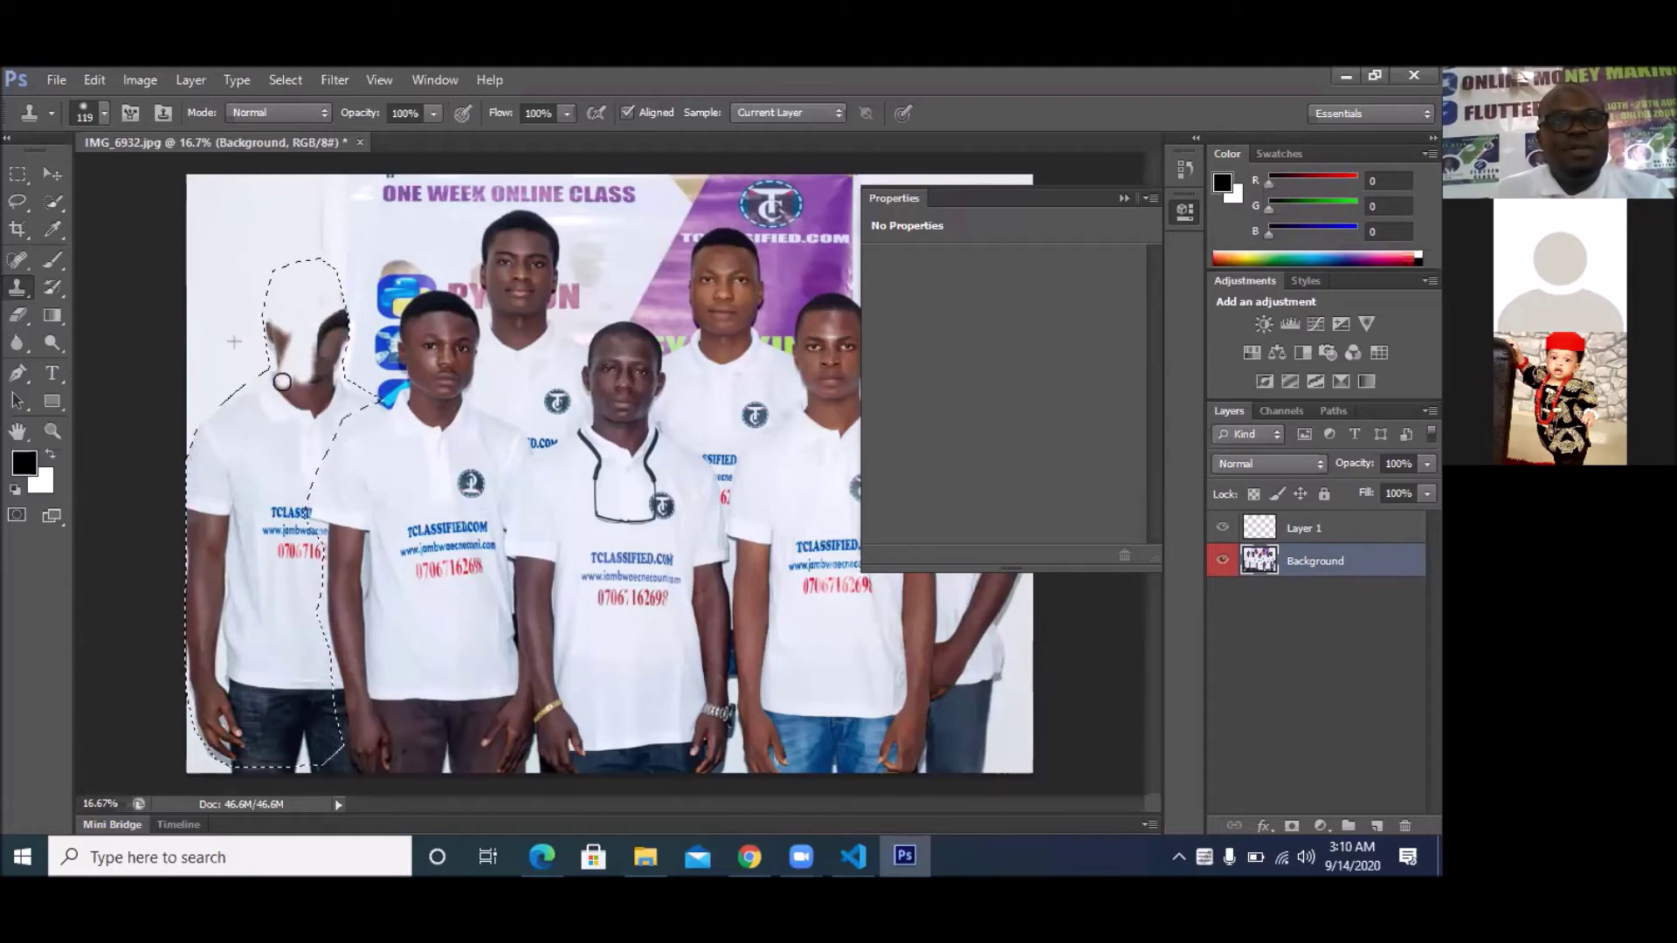
mouse_move(272, 316)
mouse_down()
mouse_move(277, 384)
mouse_move(301, 349)
mouse_move(314, 384)
mouse_up()
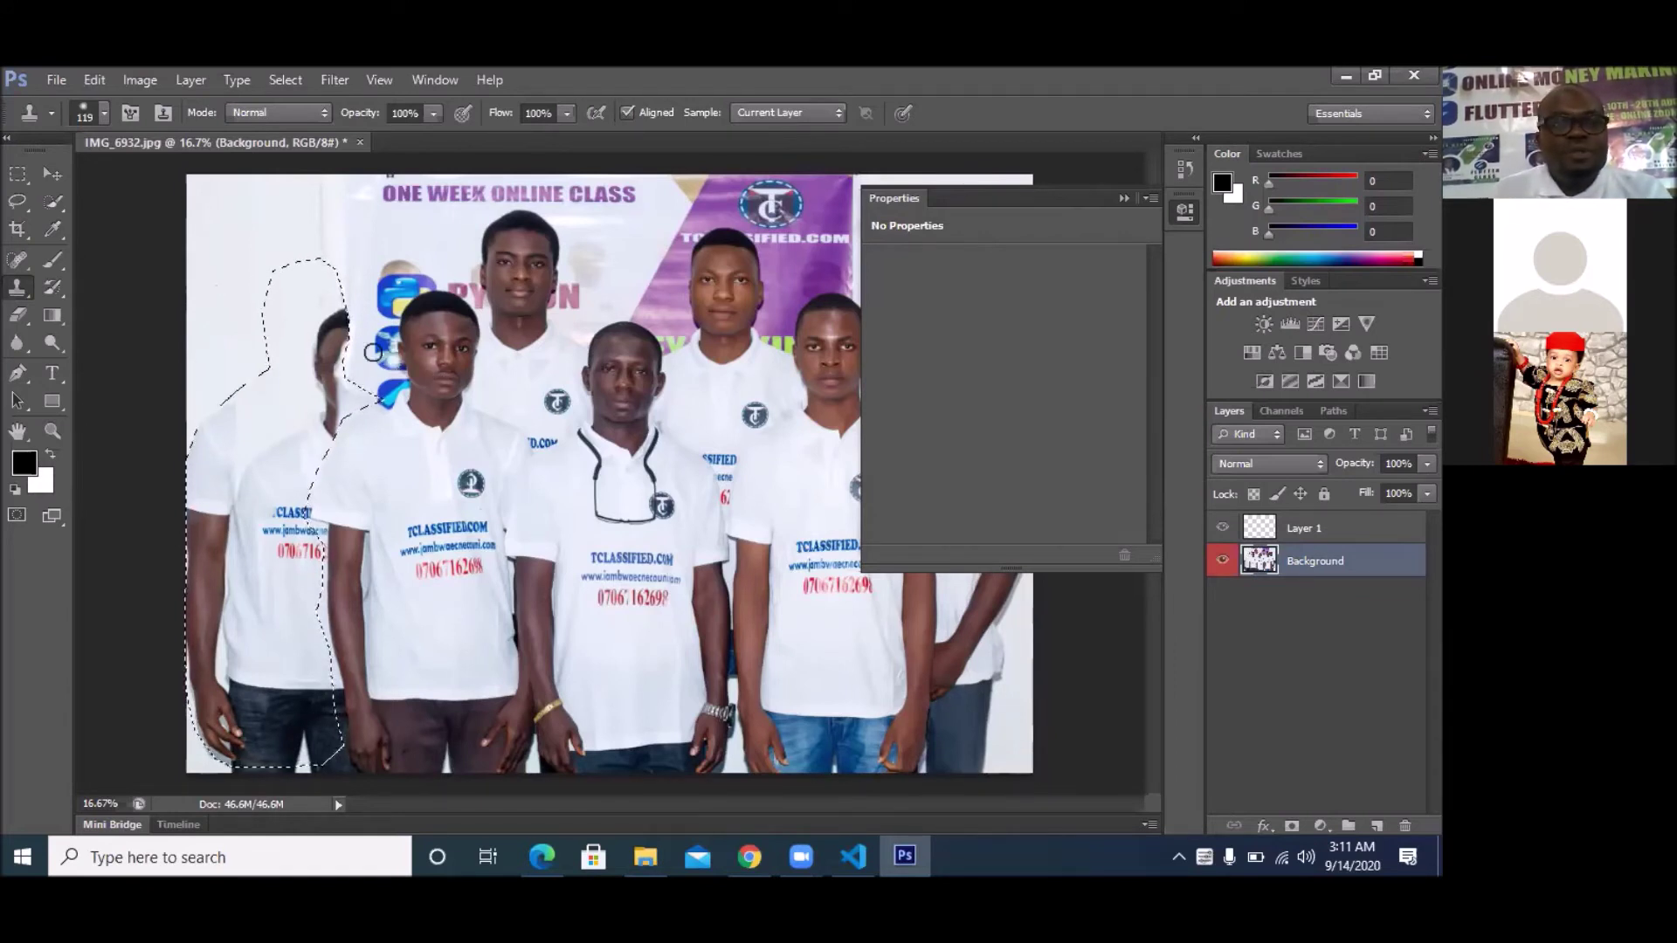
mouse_move(338, 342)
mouse_down()
mouse_move(343, 314)
mouse_move(330, 360)
mouse_up()
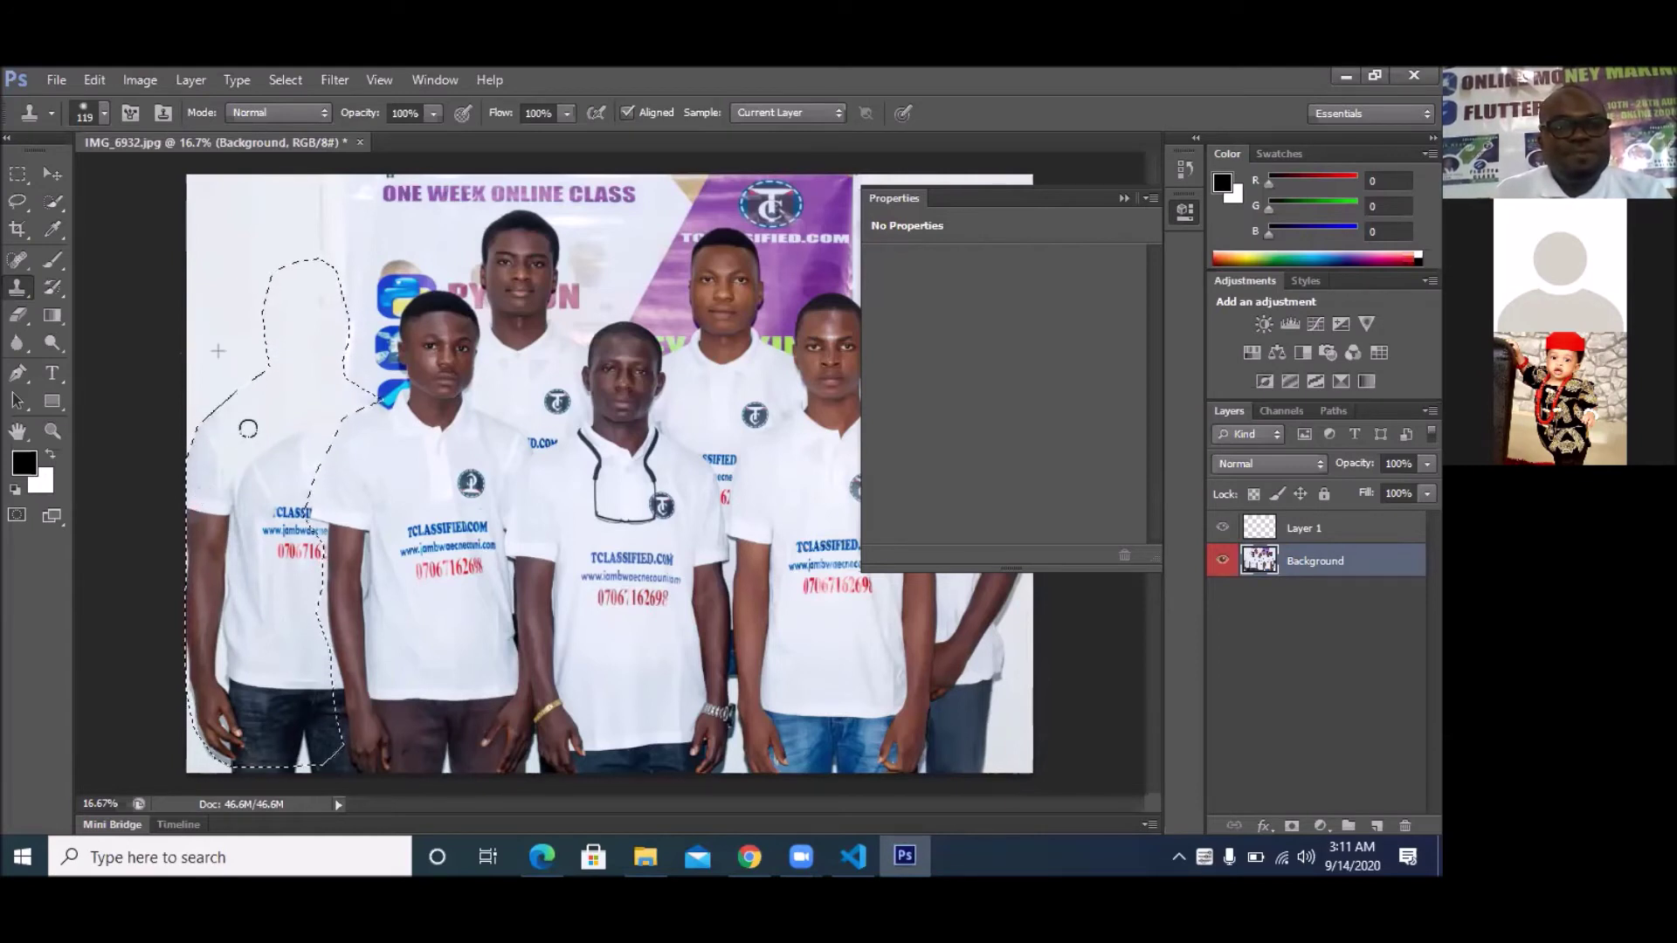
- Clone the white wall over the selected man's shirt, arm, hand and trousers with the Clone Stamp
mouse_move(285, 408)
mouse_down()
mouse_move(288, 492)
mouse_move(300, 451)
mouse_move(295, 520)
mouse_move(293, 434)
mouse_move(269, 454)
mouse_move(281, 594)
mouse_move(290, 498)
mouse_move(285, 584)
mouse_move(301, 524)
mouse_move(294, 574)
mouse_move(231, 479)
mouse_move(239, 575)
mouse_move(256, 495)
mouse_move(248, 589)
mouse_move(267, 596)
mouse_move(304, 524)
mouse_move(279, 630)
mouse_up()
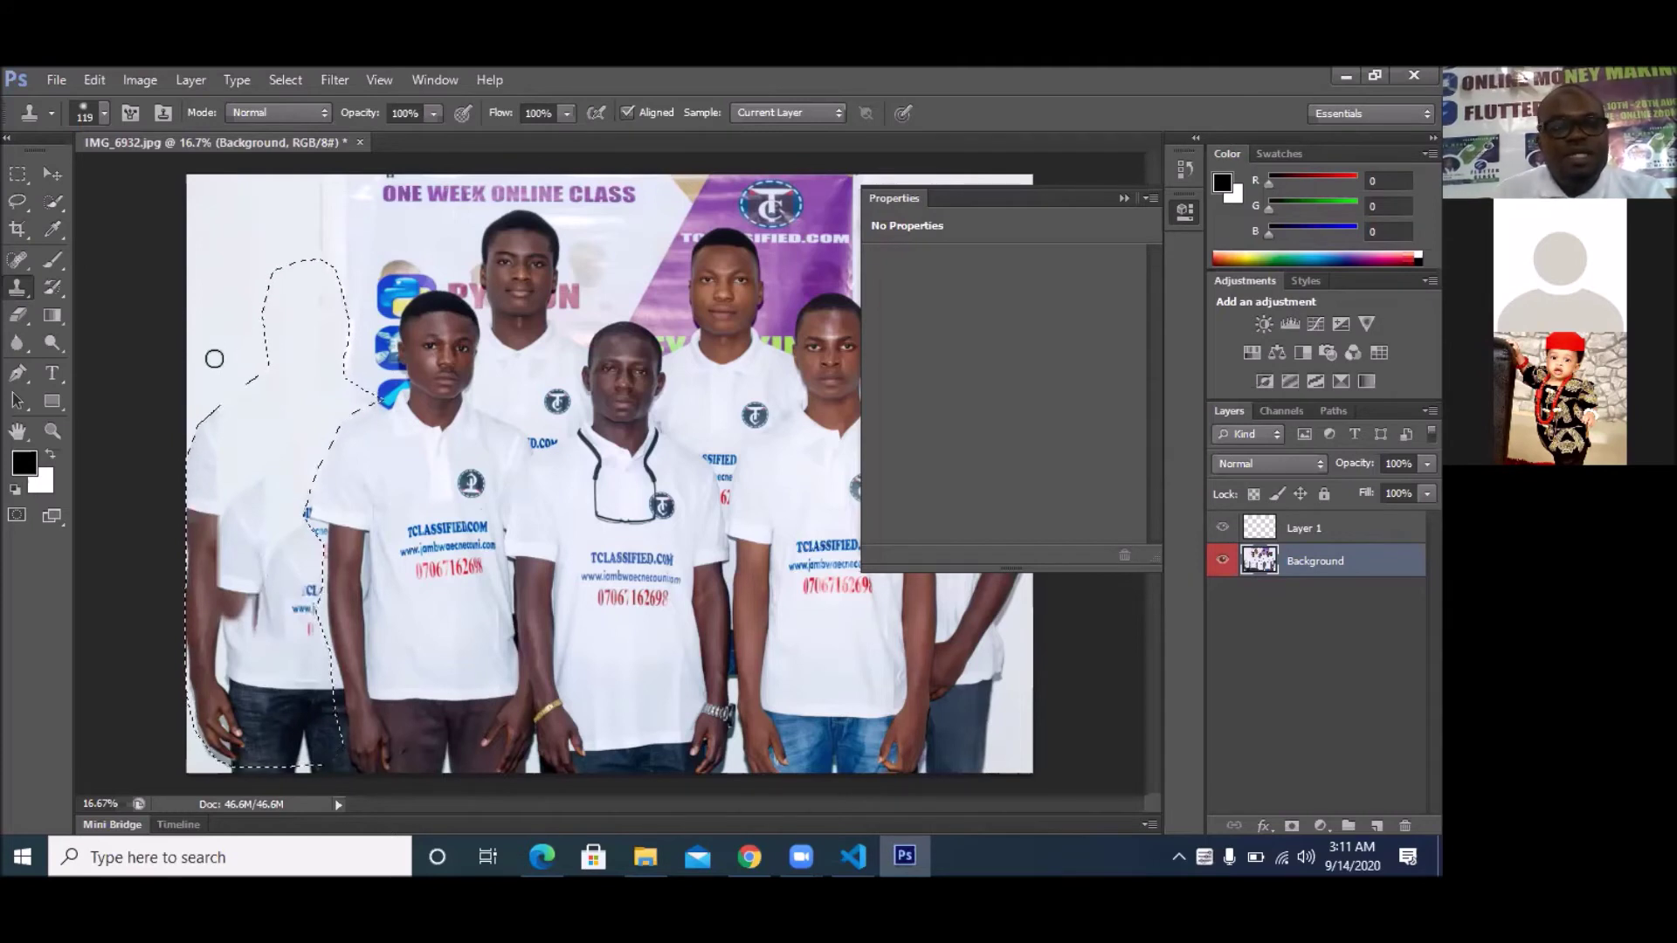
mouse_move(225, 429)
mouse_down()
mouse_move(207, 506)
mouse_move(214, 409)
mouse_move(188, 449)
mouse_move(215, 482)
mouse_move(194, 518)
mouse_move(191, 611)
mouse_move(204, 531)
mouse_move(210, 629)
mouse_move(257, 638)
mouse_move(278, 559)
mouse_move(295, 611)
mouse_move(283, 681)
mouse_move(209, 494)
mouse_up()
mouse_move(297, 592)
mouse_down()
mouse_move(294, 805)
mouse_move(298, 687)
mouse_move(310, 796)
mouse_move(306, 694)
mouse_move(322, 771)
mouse_move(329, 755)
mouse_move(313, 631)
mouse_move(303, 703)
mouse_move(303, 673)
mouse_move(278, 701)
mouse_move(276, 766)
mouse_move(286, 692)
mouse_move(268, 738)
mouse_move(248, 684)
mouse_move(248, 775)
mouse_move(265, 696)
mouse_move(237, 785)
mouse_move(217, 655)
mouse_move(210, 740)
mouse_move(211, 549)
mouse_move(212, 660)
mouse_move(231, 579)
mouse_move(210, 635)
mouse_move(198, 585)
mouse_move(196, 675)
mouse_up()
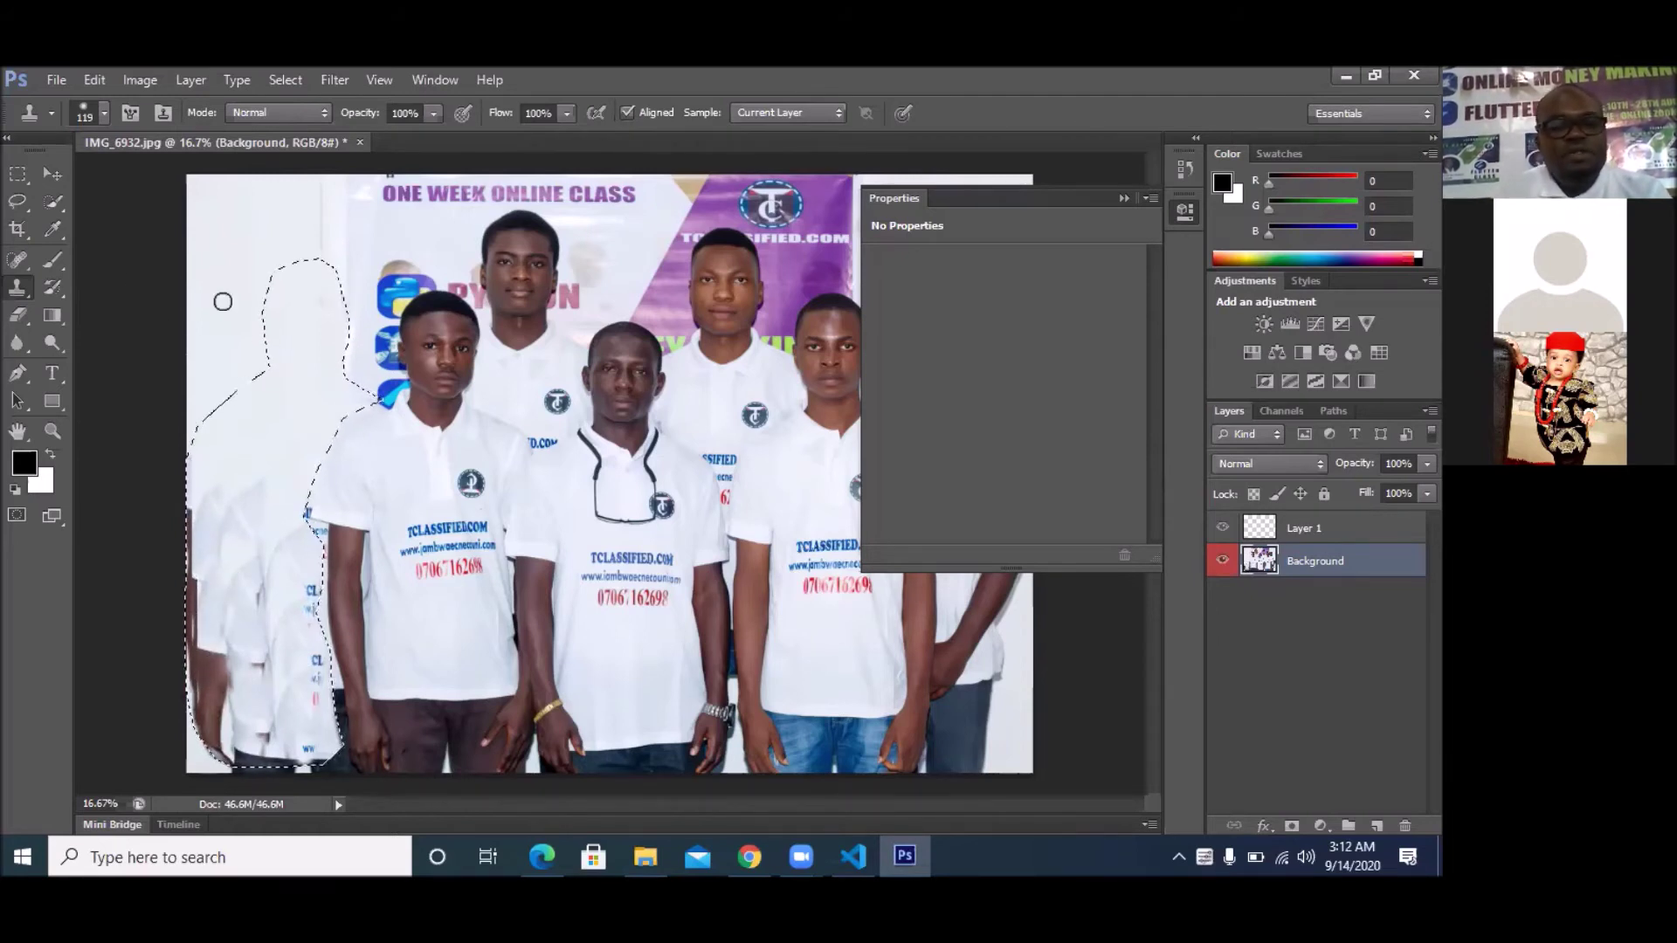
mouse_move(202, 517)
mouse_down()
mouse_move(181, 616)
mouse_move(198, 581)
mouse_move(190, 704)
mouse_move(206, 651)
mouse_move(223, 758)
mouse_move(238, 668)
mouse_move(231, 698)
mouse_move(208, 634)
mouse_move(213, 695)
mouse_move(225, 644)
mouse_move(210, 766)
mouse_move(210, 741)
mouse_move(222, 757)
mouse_move(334, 762)
mouse_move(304, 746)
mouse_move(309, 677)
mouse_move(269, 729)
mouse_move(247, 599)
mouse_move(229, 735)
mouse_move(260, 496)
mouse_move(252, 631)
mouse_move(249, 488)
mouse_move(208, 598)
mouse_move(229, 532)
mouse_move(220, 572)
mouse_up()
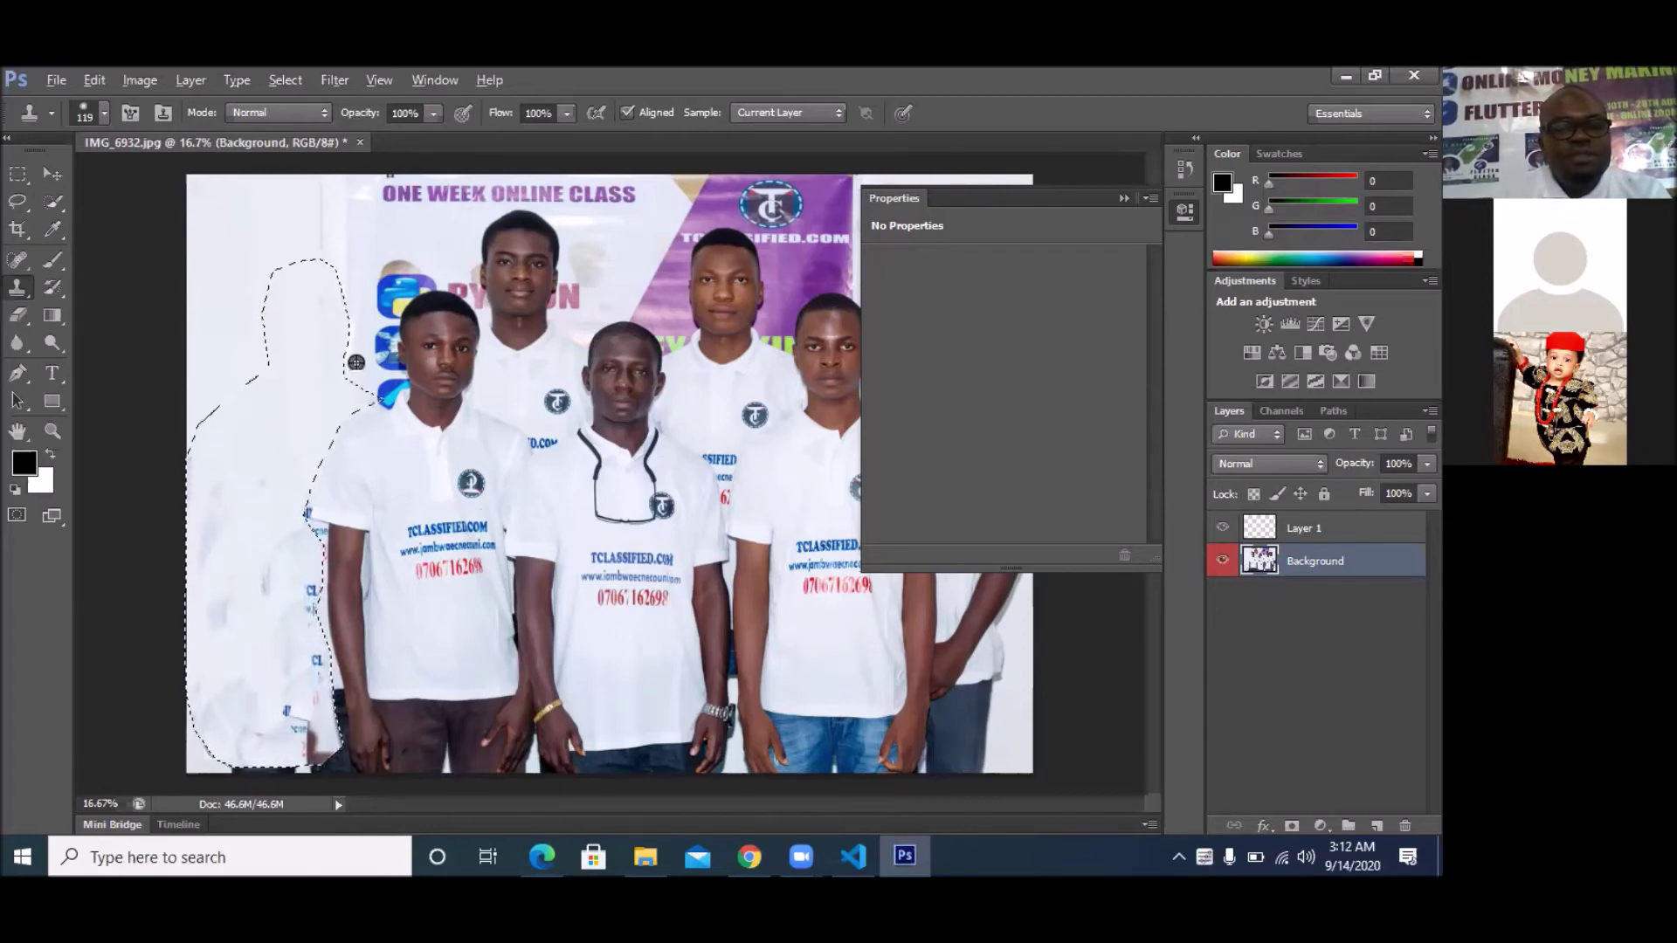
mouse_move(313, 557)
mouse_down()
mouse_move(307, 635)
mouse_move(304, 594)
mouse_move(286, 590)
mouse_move(317, 725)
mouse_move(286, 660)
mouse_move(280, 718)
mouse_move(314, 685)
mouse_move(275, 651)
mouse_up()
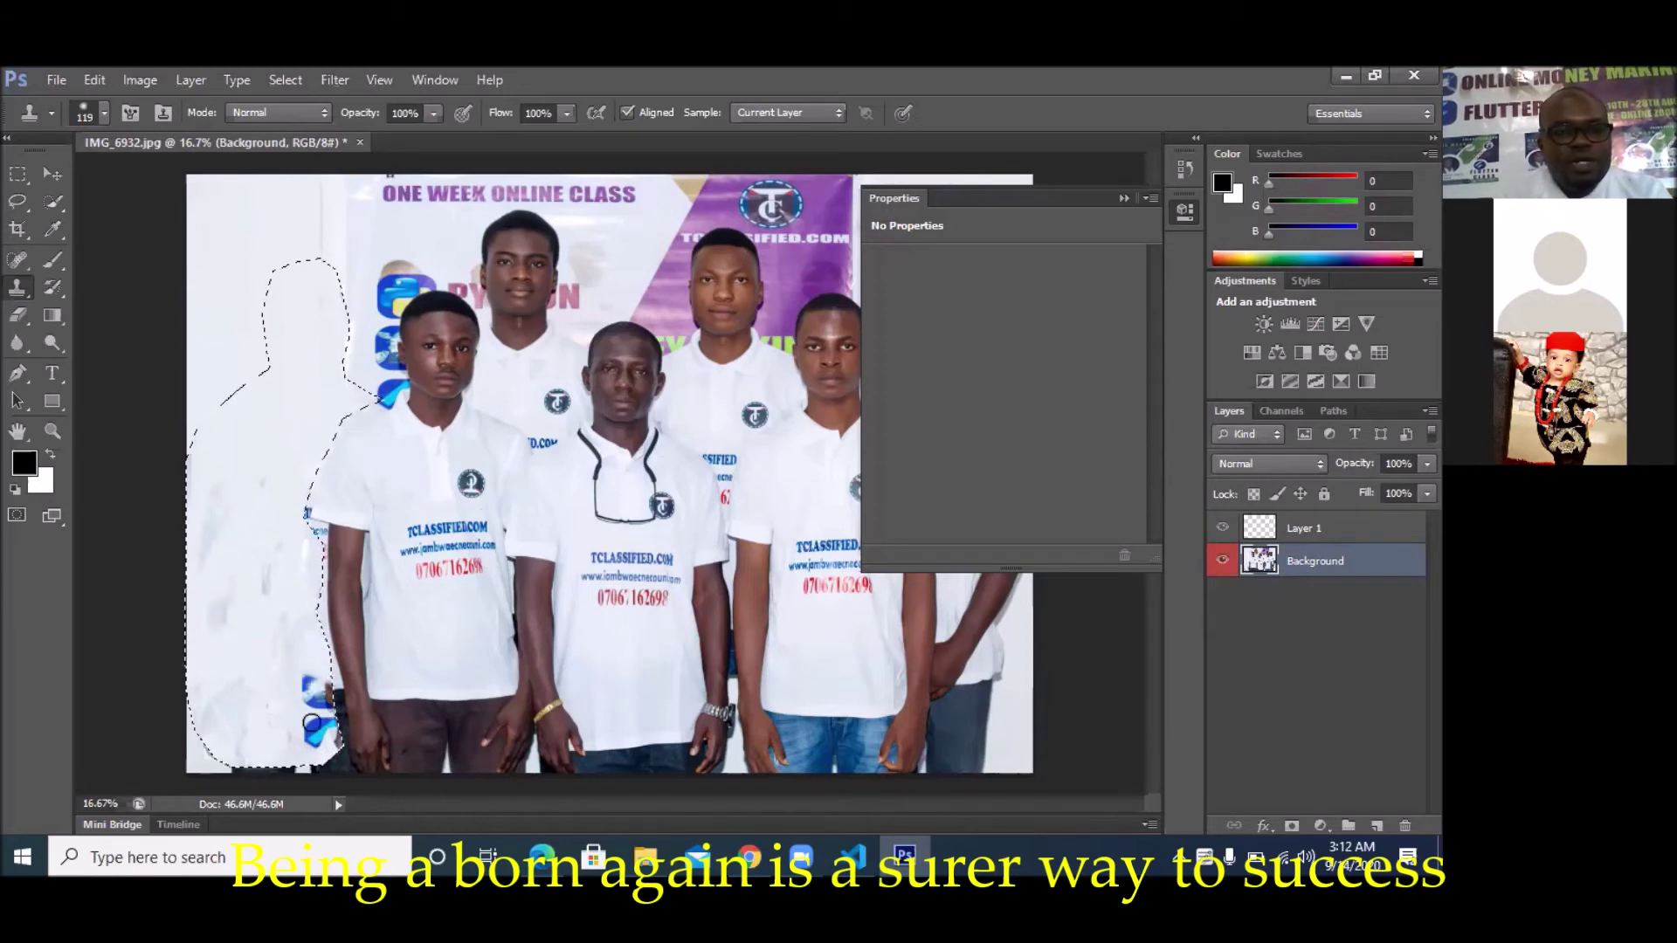
mouse_move(312, 672)
mouse_down()
mouse_move(322, 719)
mouse_move(322, 680)
mouse_up()
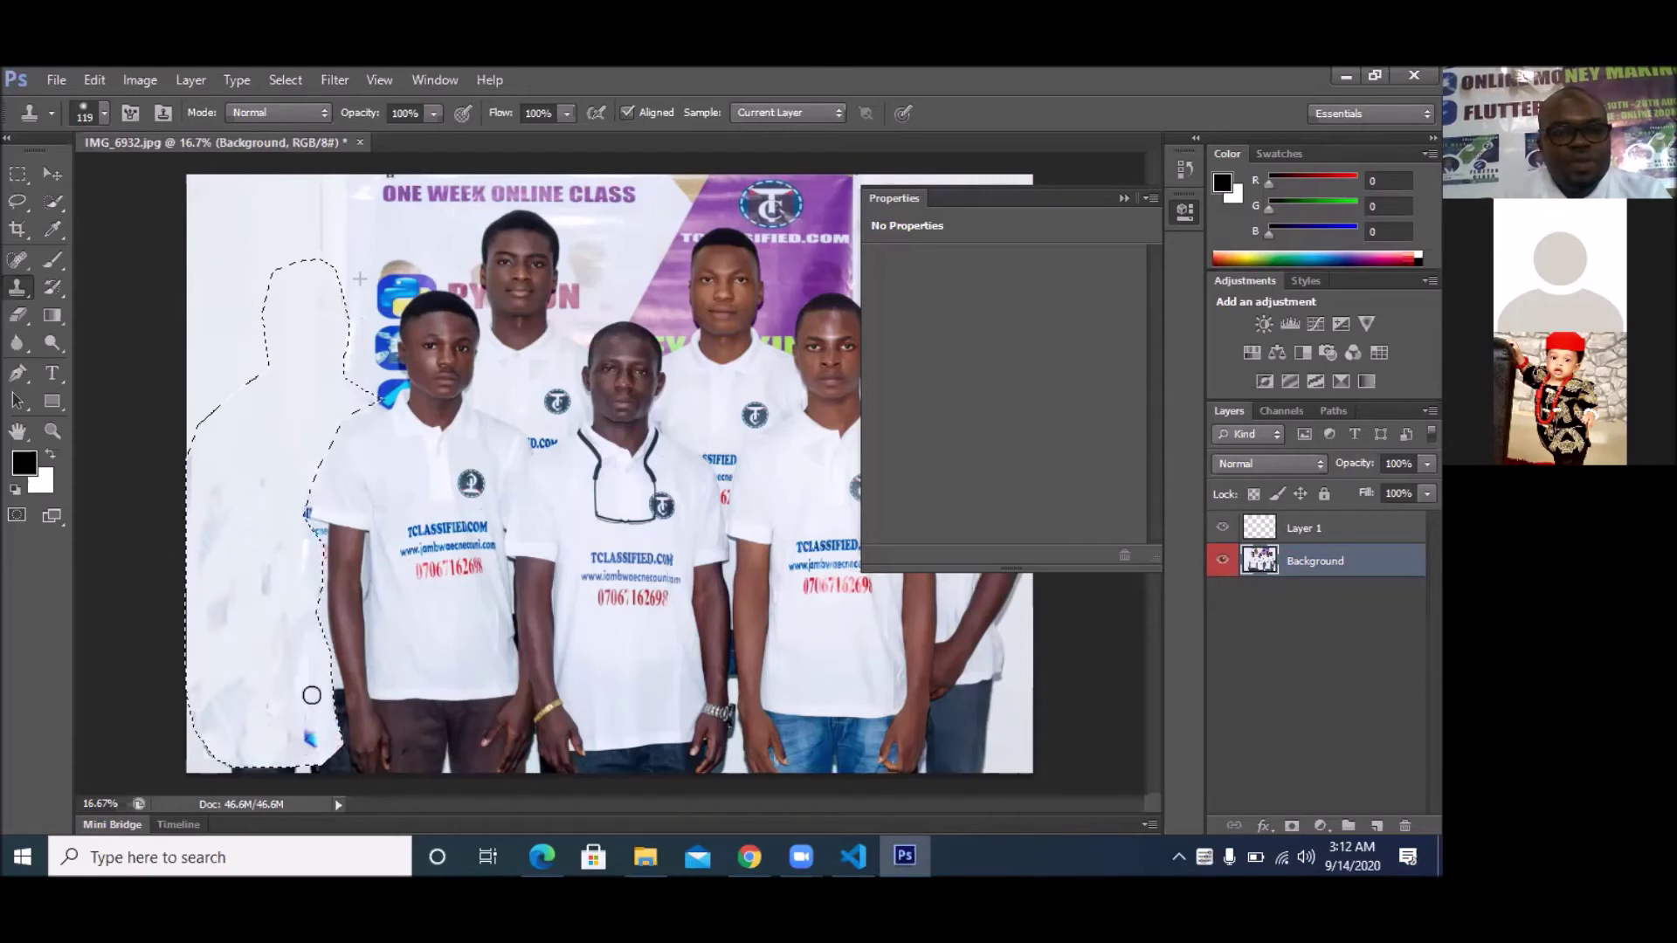
- Resample clean wall areas and stamp over the remaining smudges and shirt remnants in the torso and lower part of the selection
mouse_move(296, 621)
mouse_down()
mouse_move(265, 512)
mouse_move(248, 637)
mouse_move(264, 547)
mouse_up()
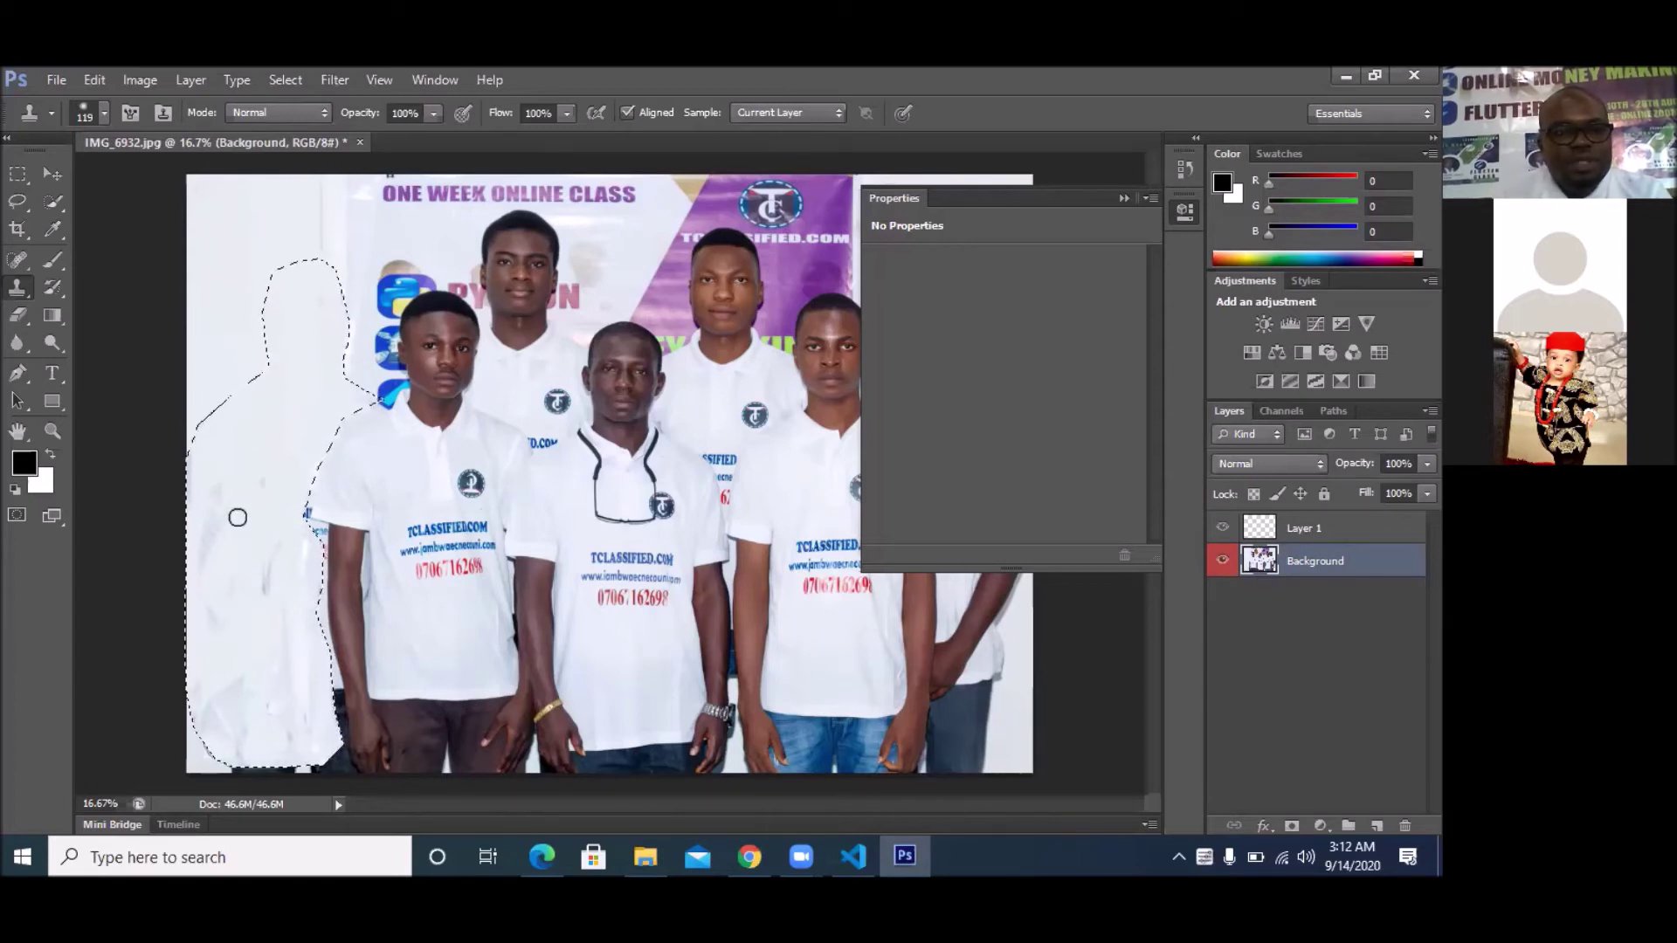
mouse_move(277, 632)
mouse_down()
mouse_move(279, 531)
mouse_move(240, 606)
mouse_move(317, 551)
mouse_move(299, 517)
mouse_move(309, 644)
mouse_move(197, 711)
mouse_move(208, 670)
mouse_move(260, 657)
mouse_move(246, 757)
mouse_move(244, 671)
mouse_move(228, 733)
mouse_move(227, 685)
mouse_up()
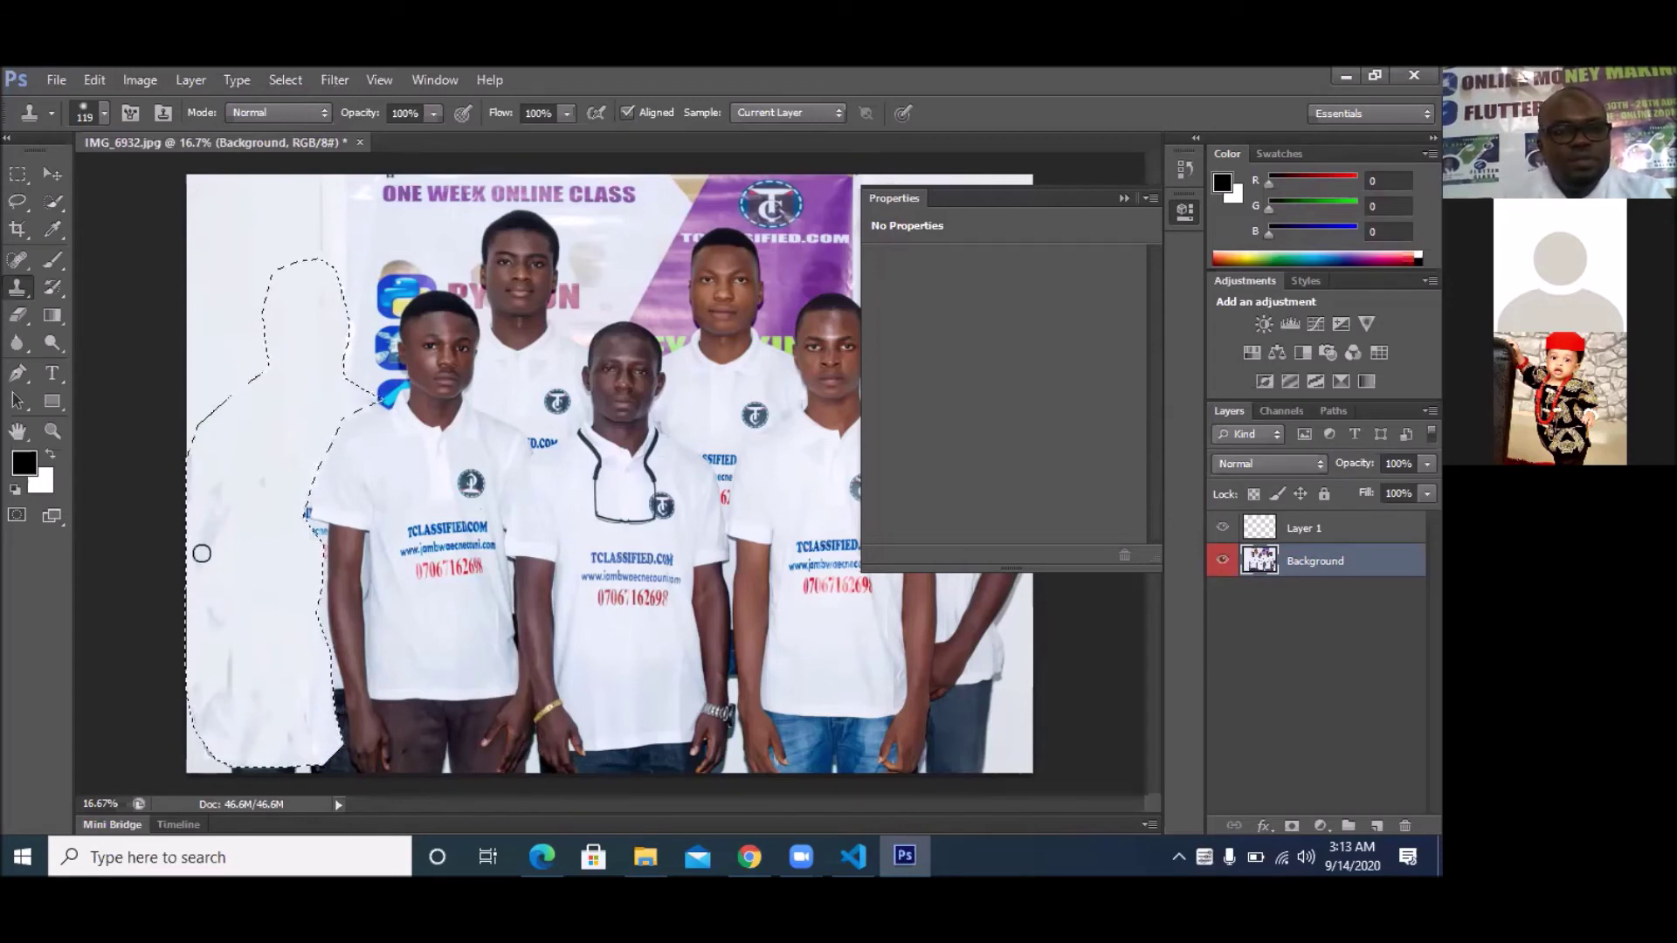
drag(251, 452, 181, 485)
mouse_move(196, 627)
mouse_down()
mouse_move(225, 717)
mouse_move(233, 636)
mouse_move(257, 675)
mouse_move(261, 650)
mouse_move(202, 661)
mouse_move(235, 698)
mouse_move(213, 659)
mouse_move(204, 726)
mouse_move(206, 703)
mouse_move(324, 721)
mouse_move(333, 777)
mouse_up()
alt+click(310, 409)
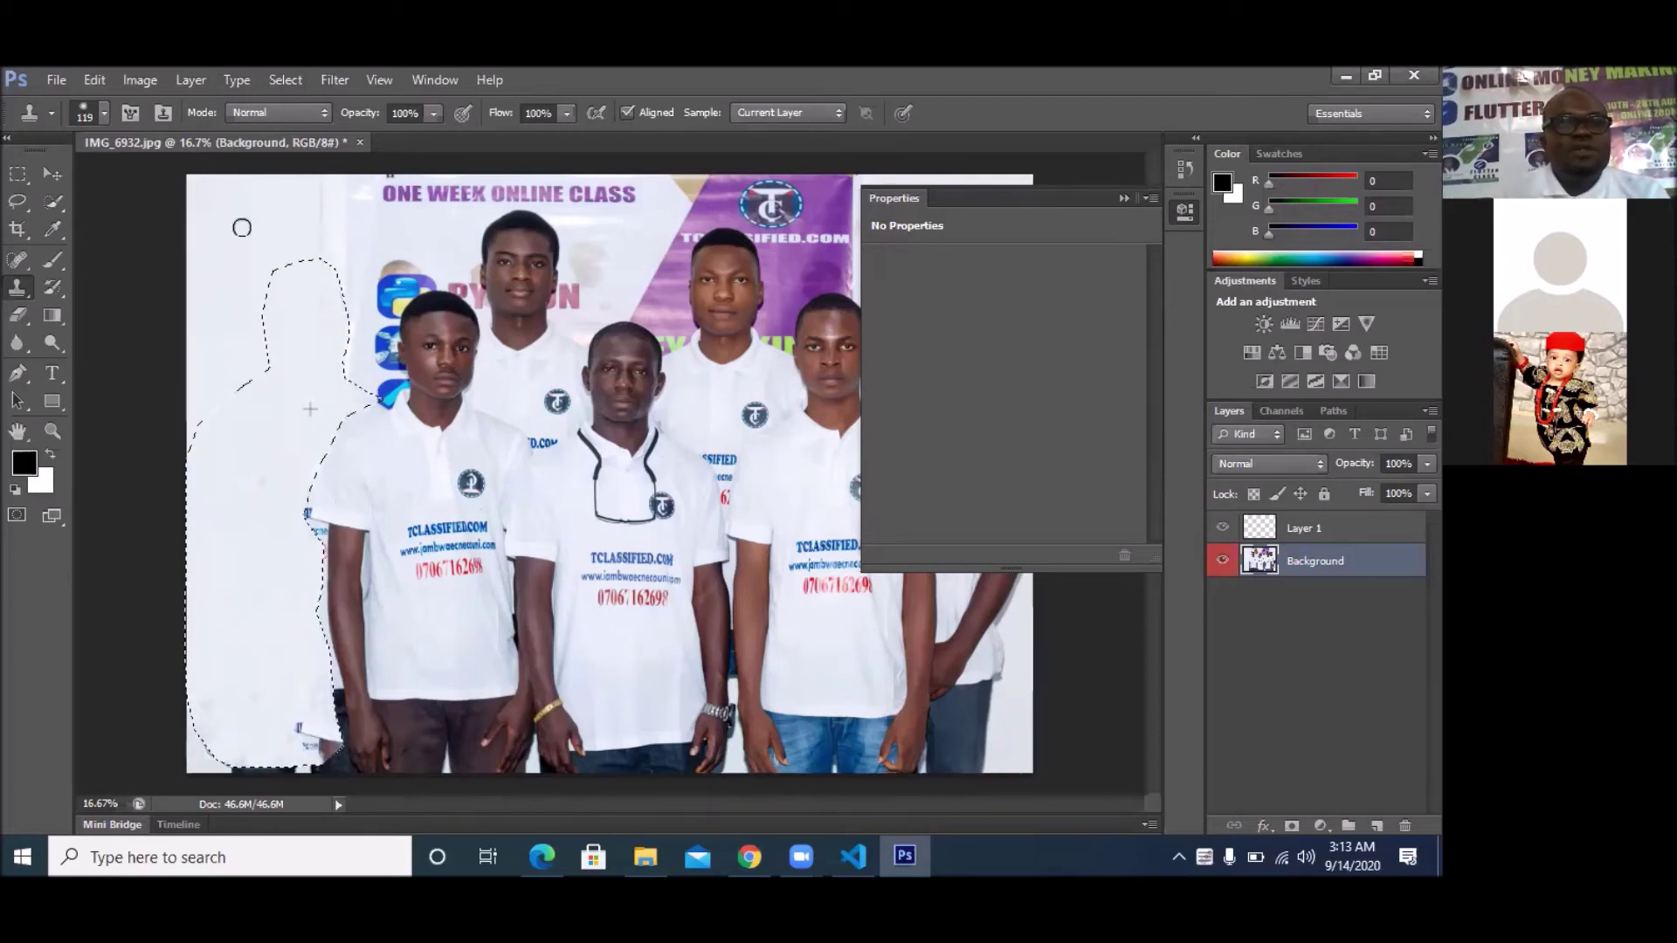
drag(212, 207, 220, 220)
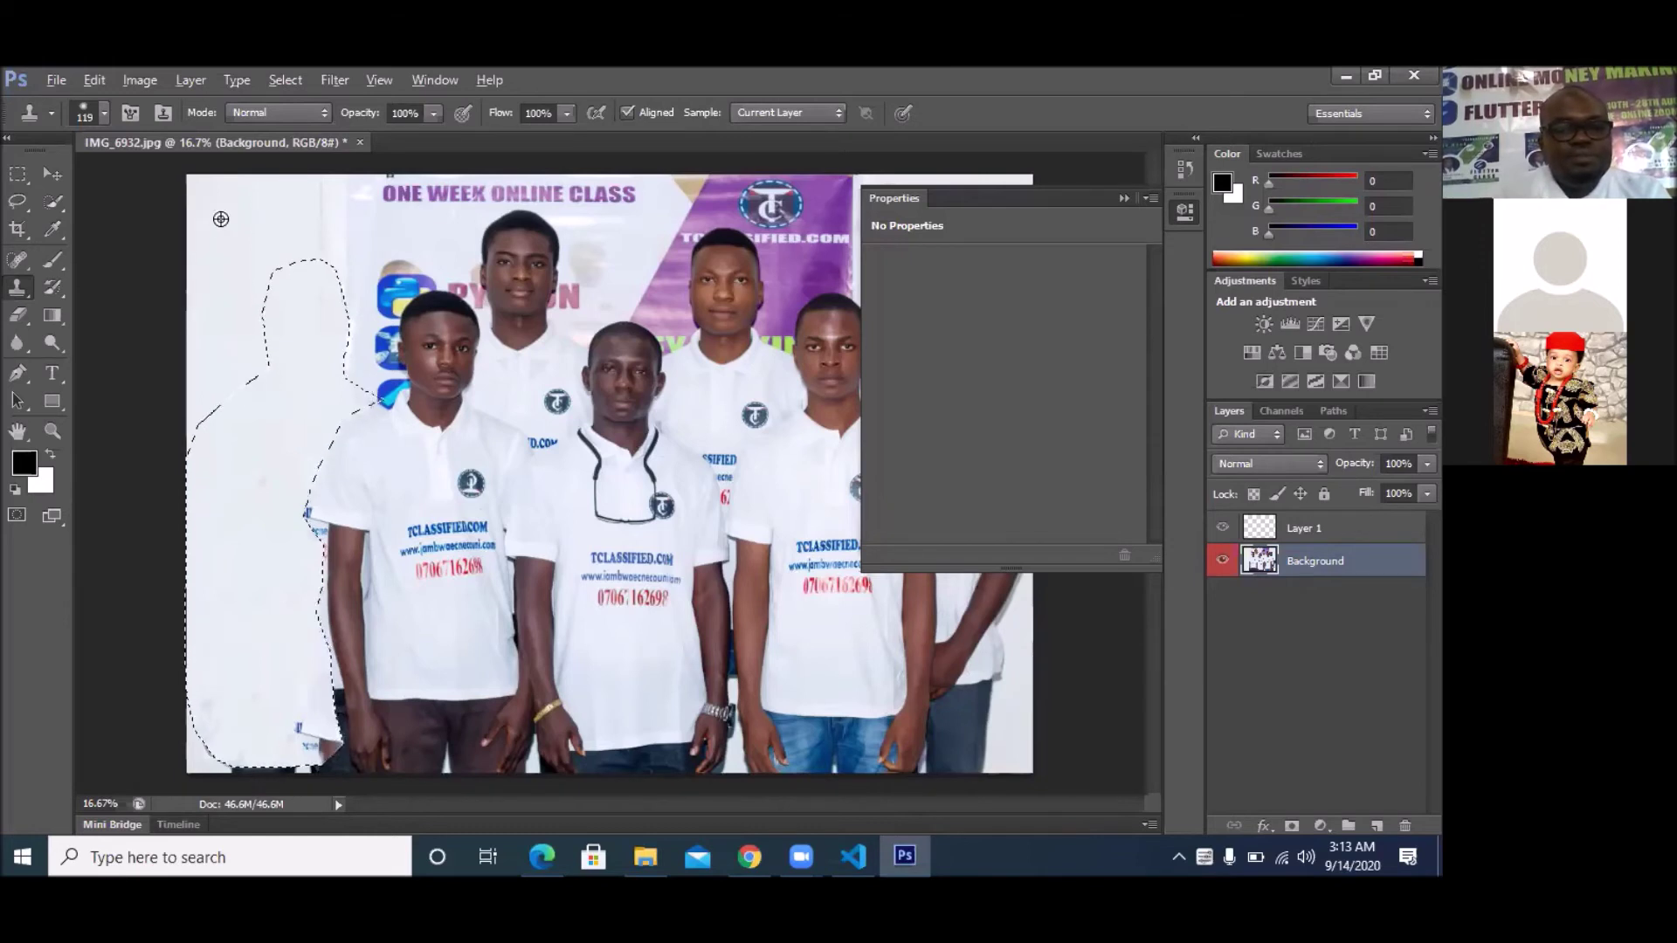
mouse_move(290, 774)
mouse_down()
mouse_move(321, 766)
mouse_move(332, 733)
mouse_move(309, 737)
mouse_up()
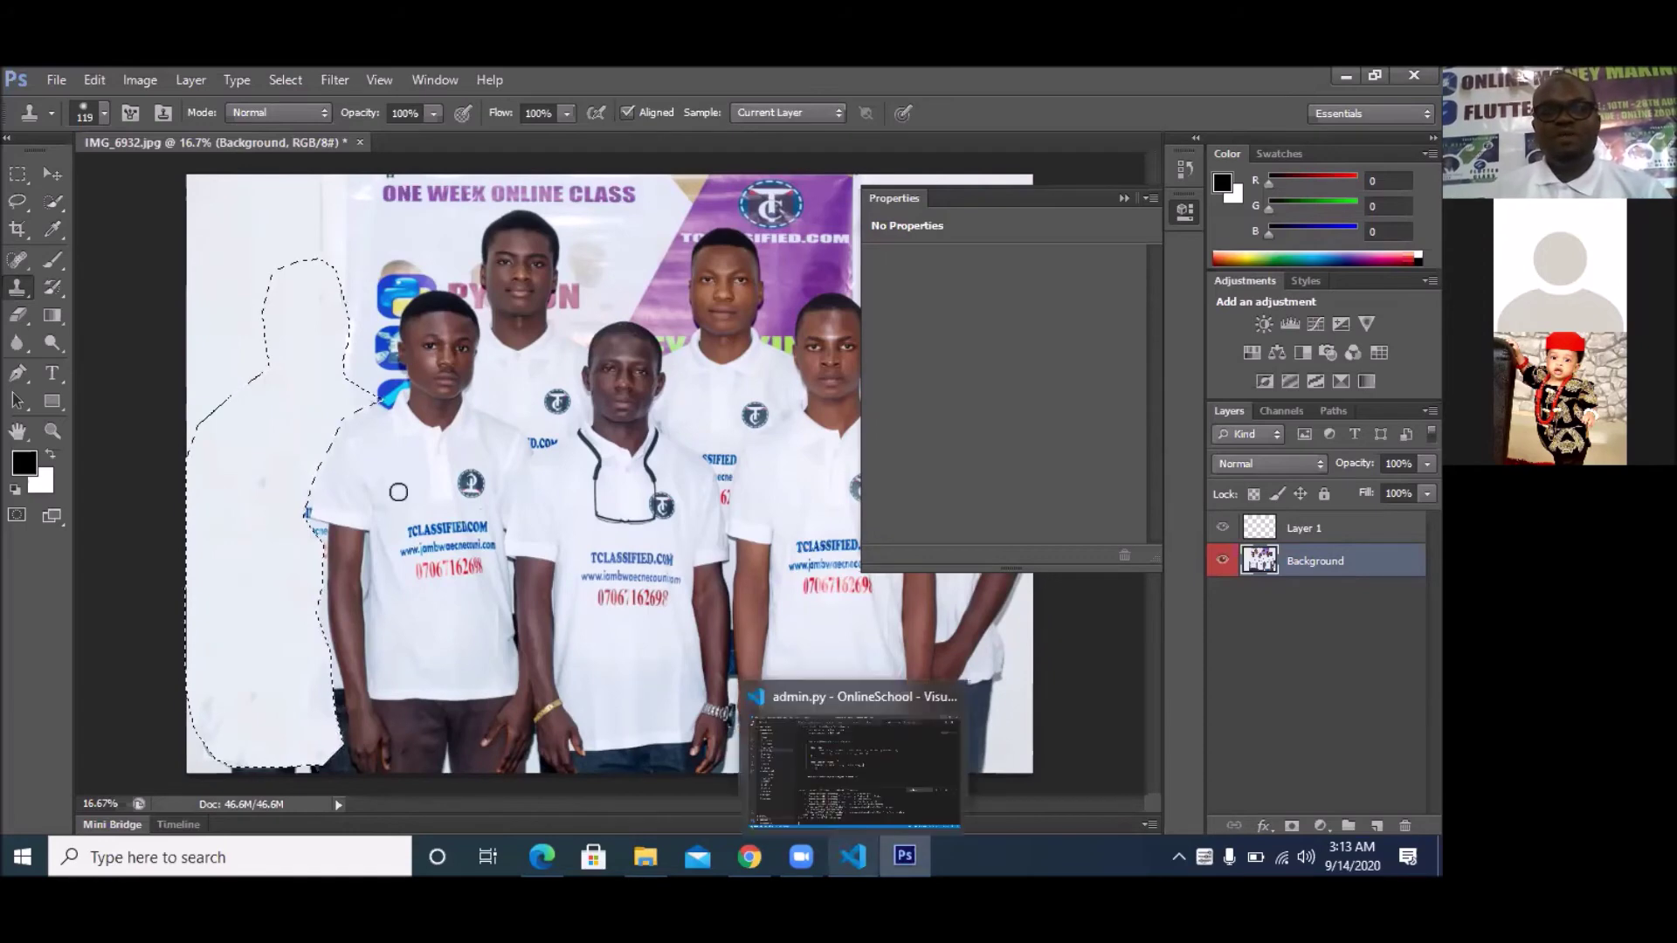
- Consult the blog's blur-tool instruction, then merge Layer 1 and the Background layer in Photoshop
click(751, 856)
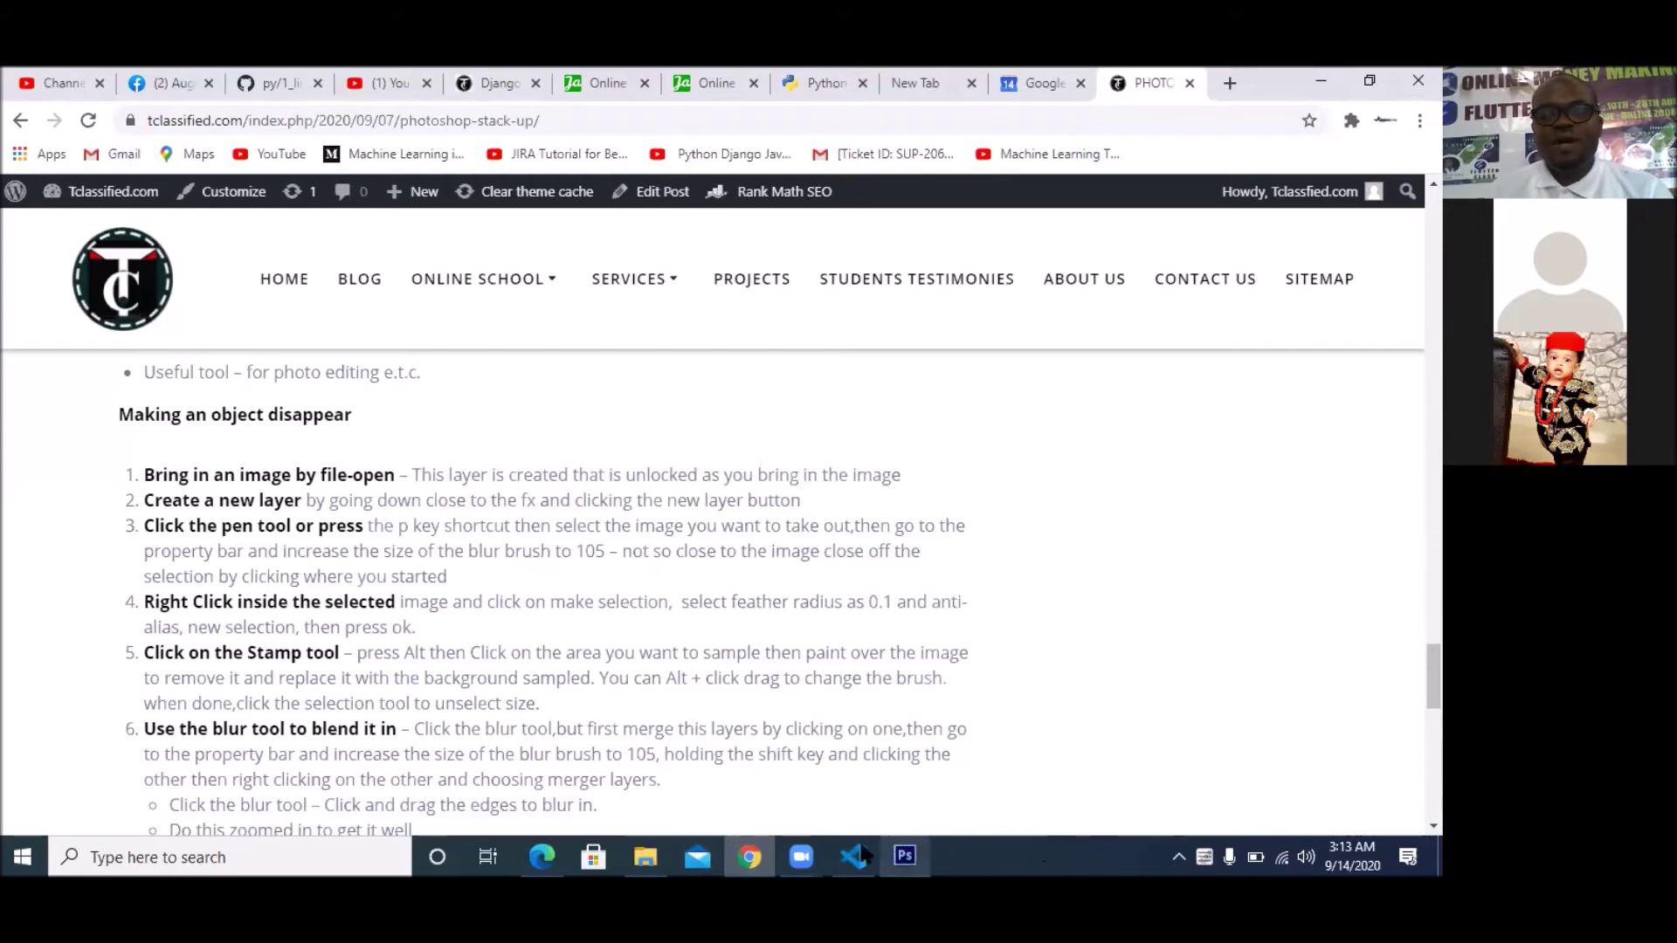
click(904, 856)
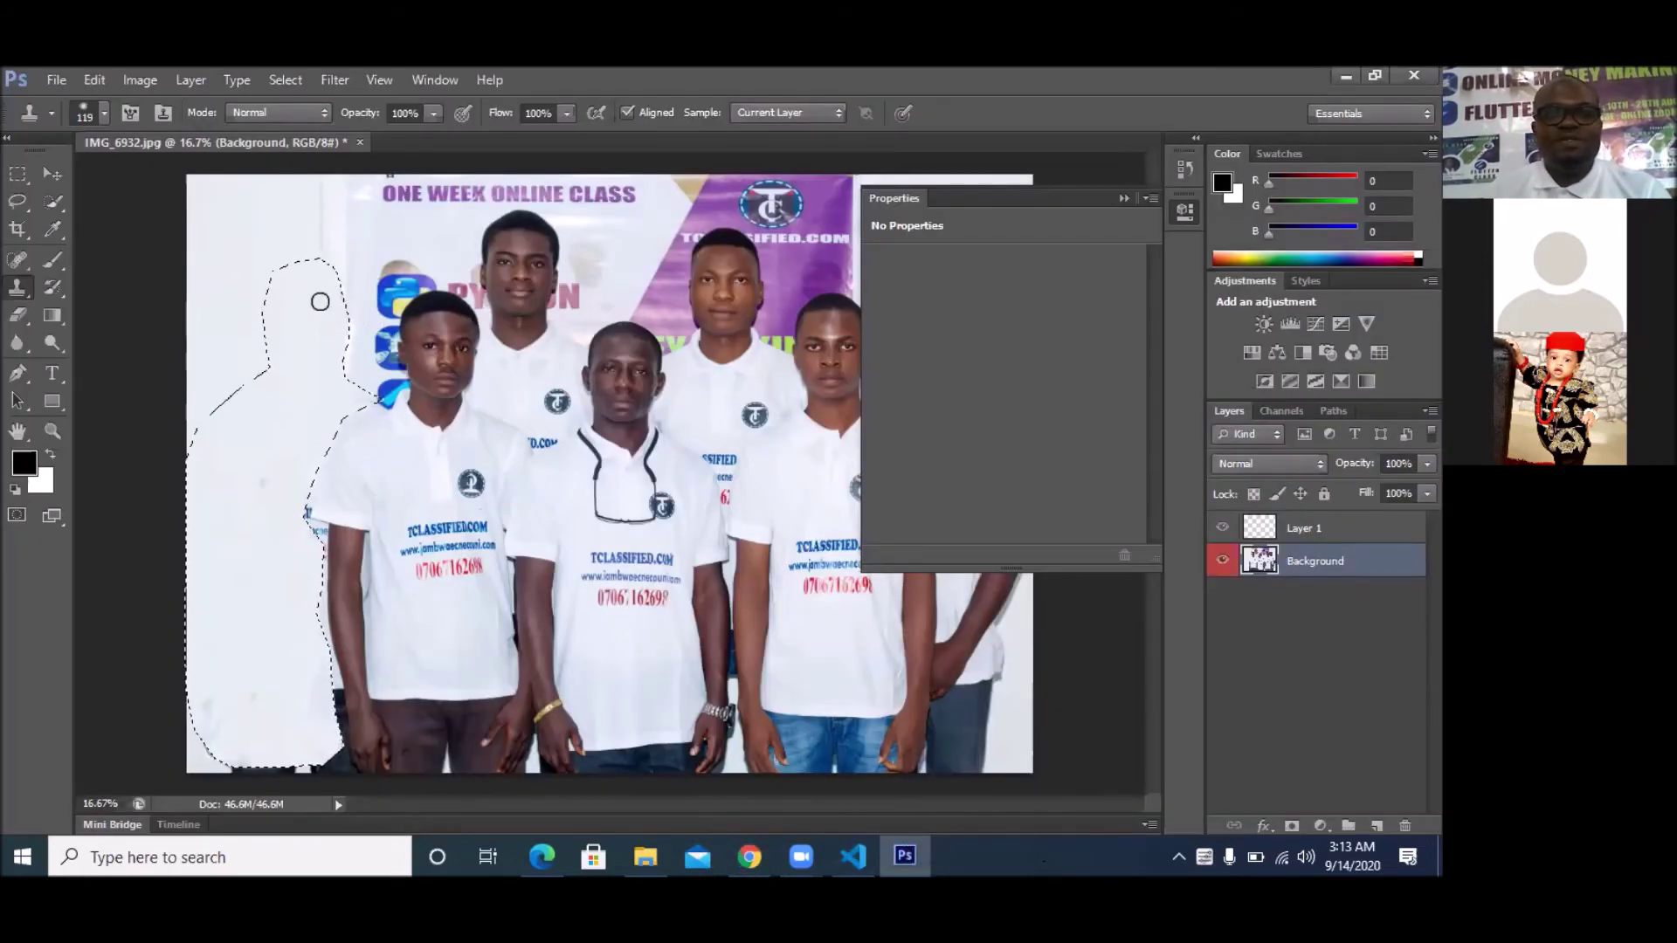
click(615, 682)
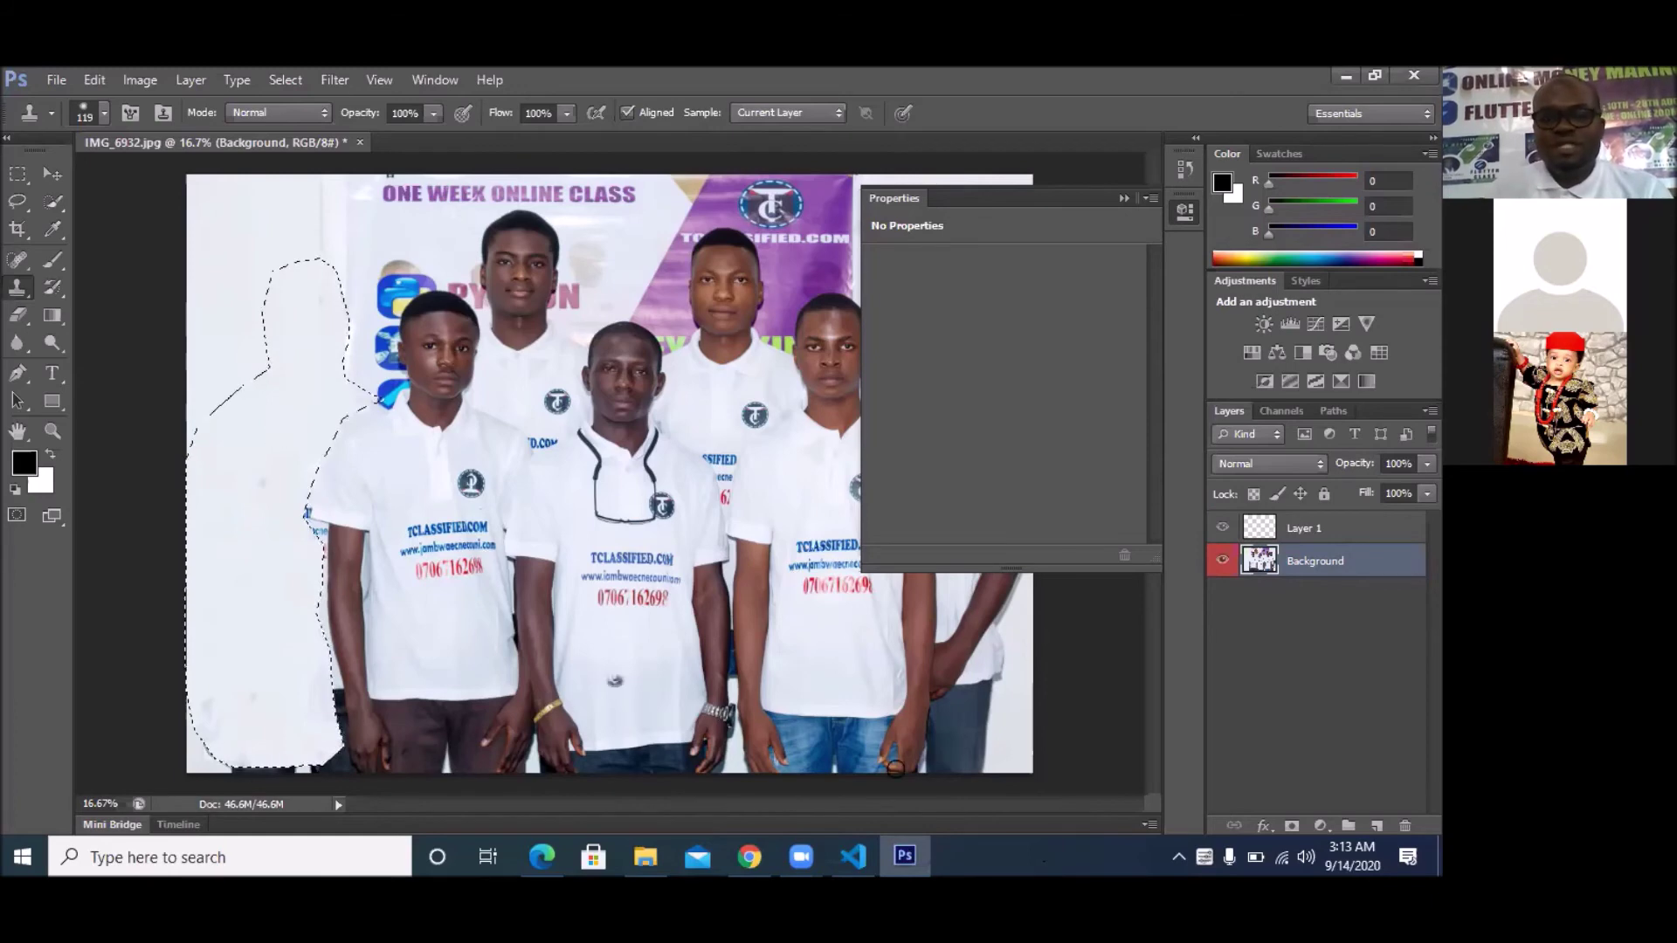
click(753, 849)
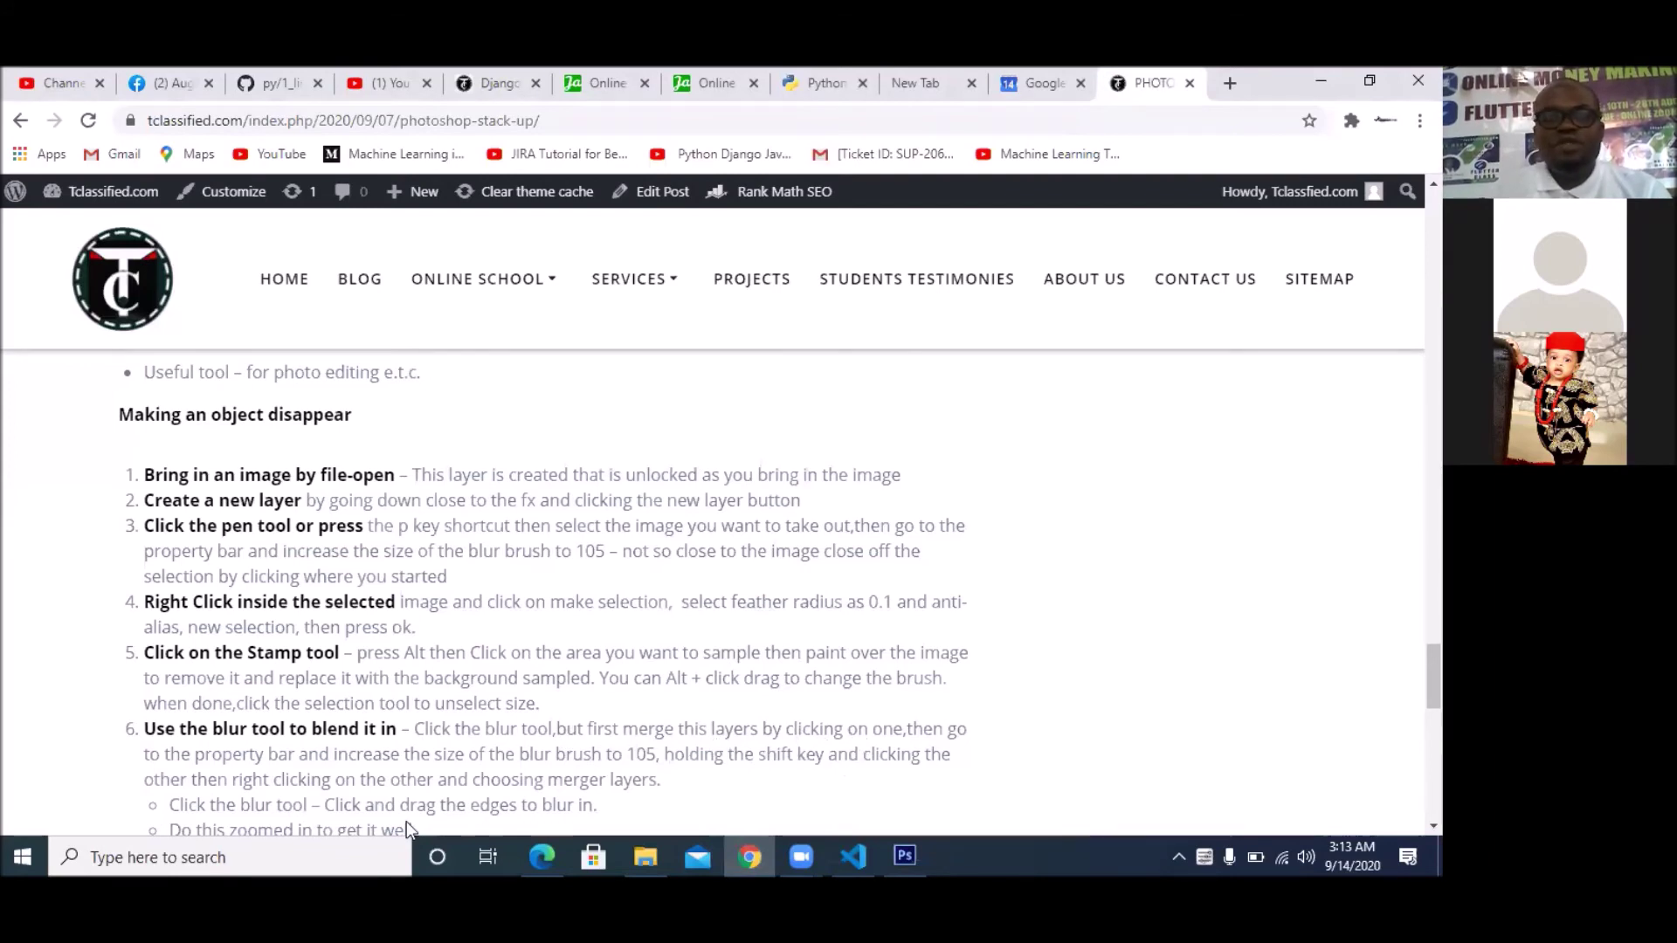
click(907, 856)
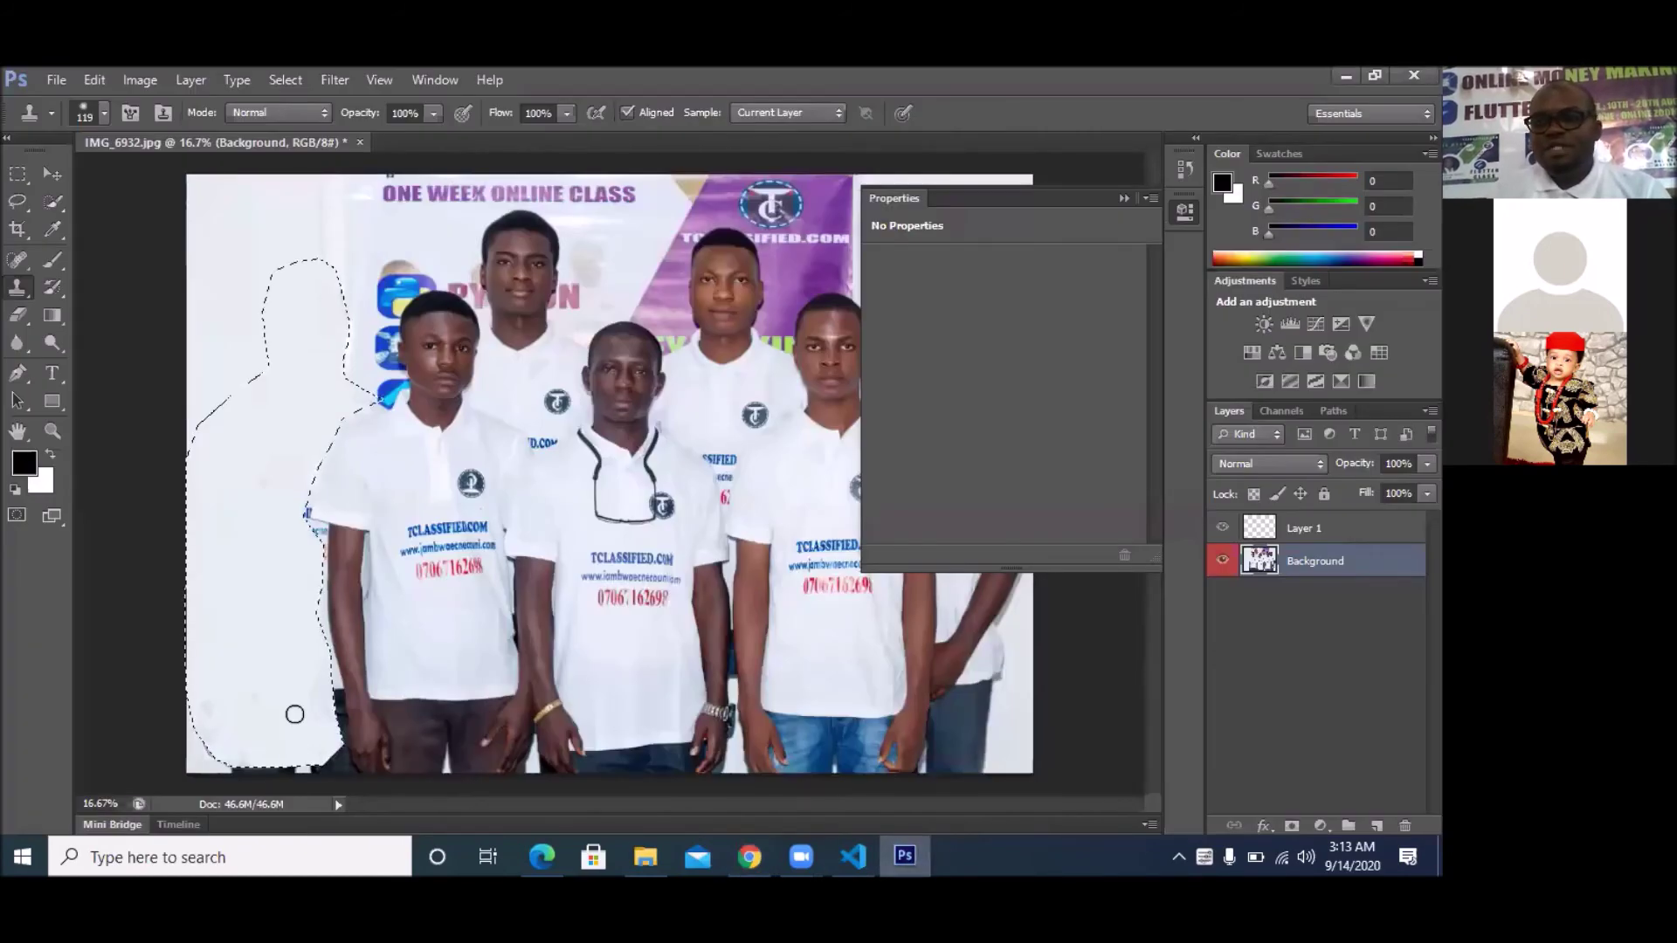
click(1333, 539)
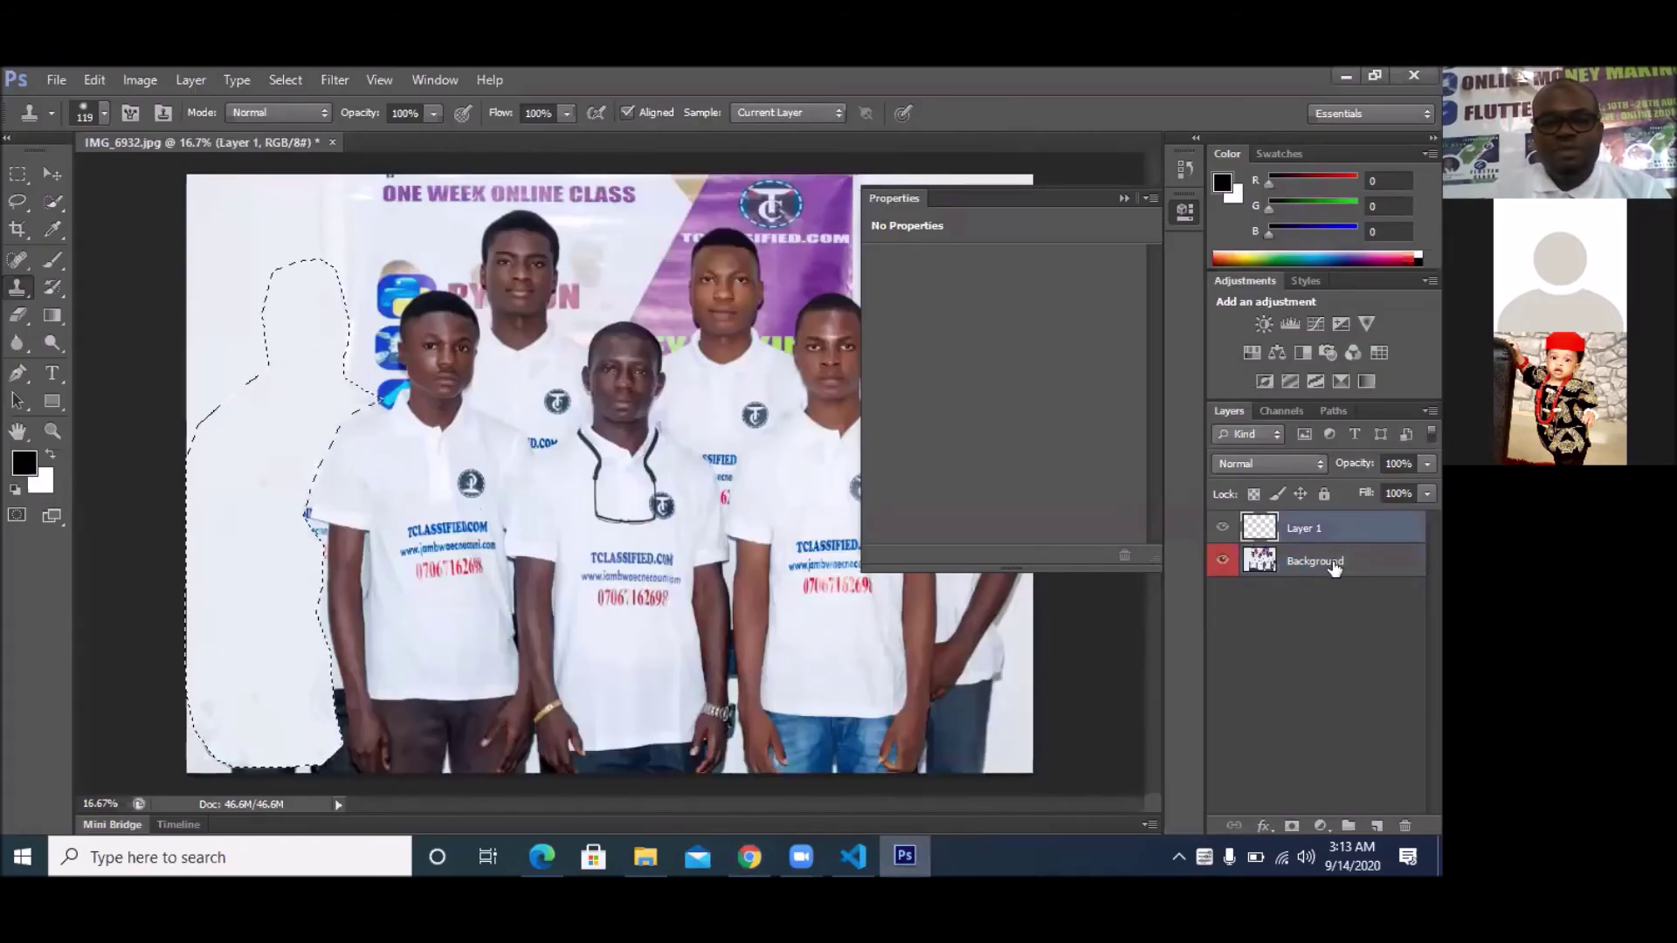
click(1333, 566)
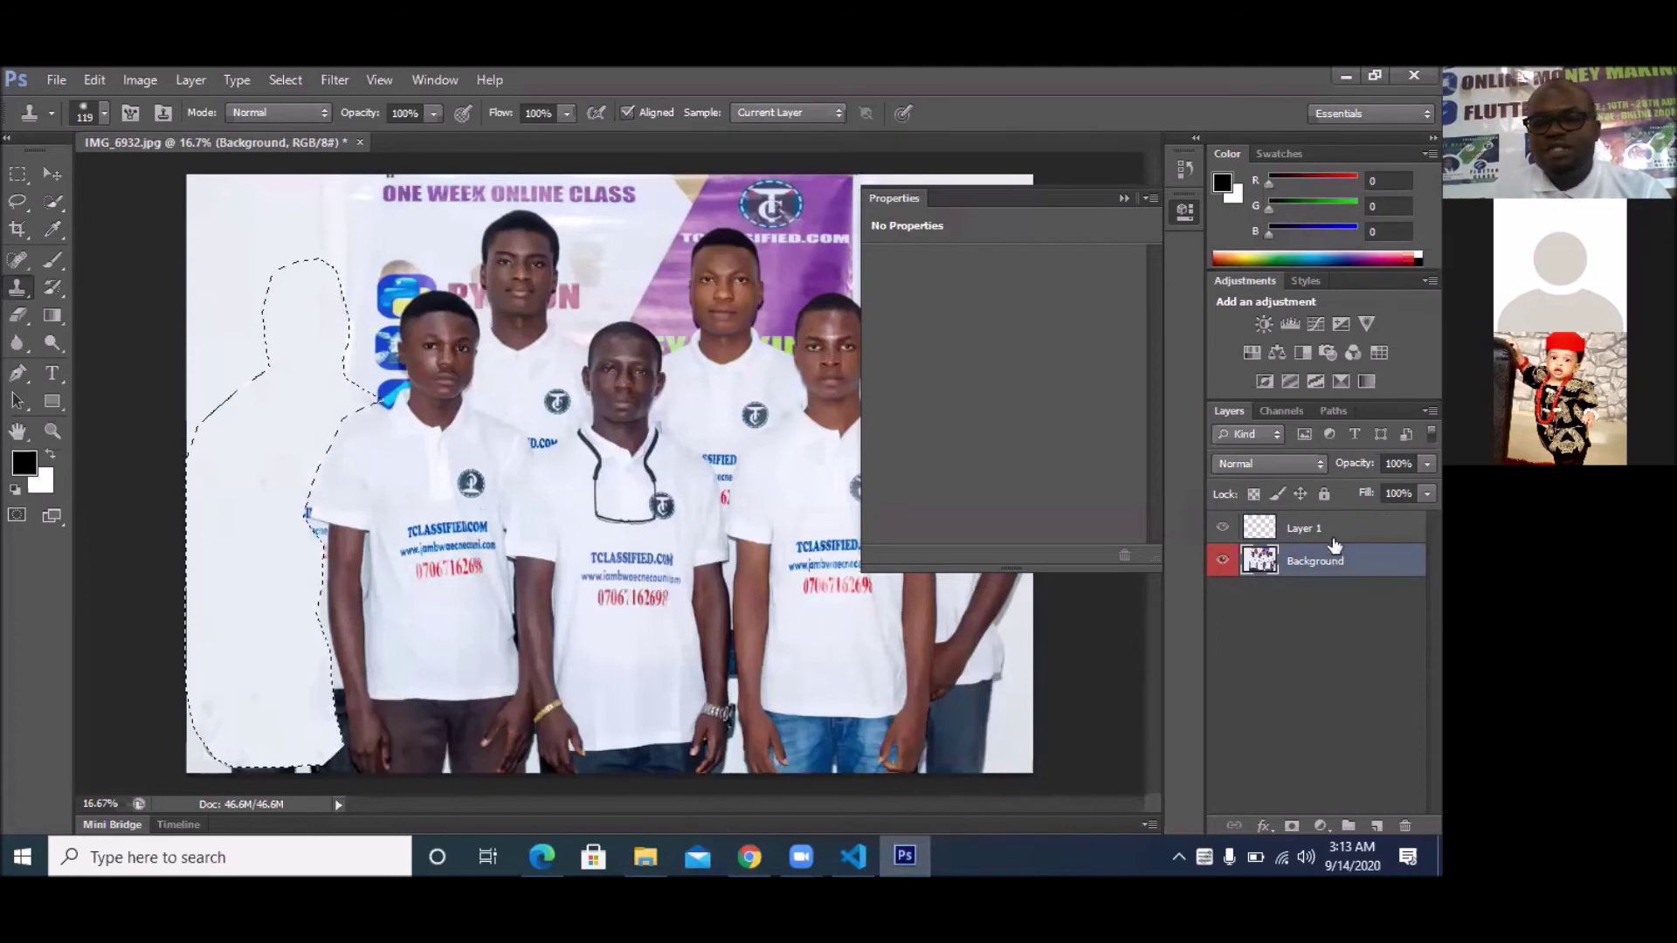
ctrl+click(1333, 542)
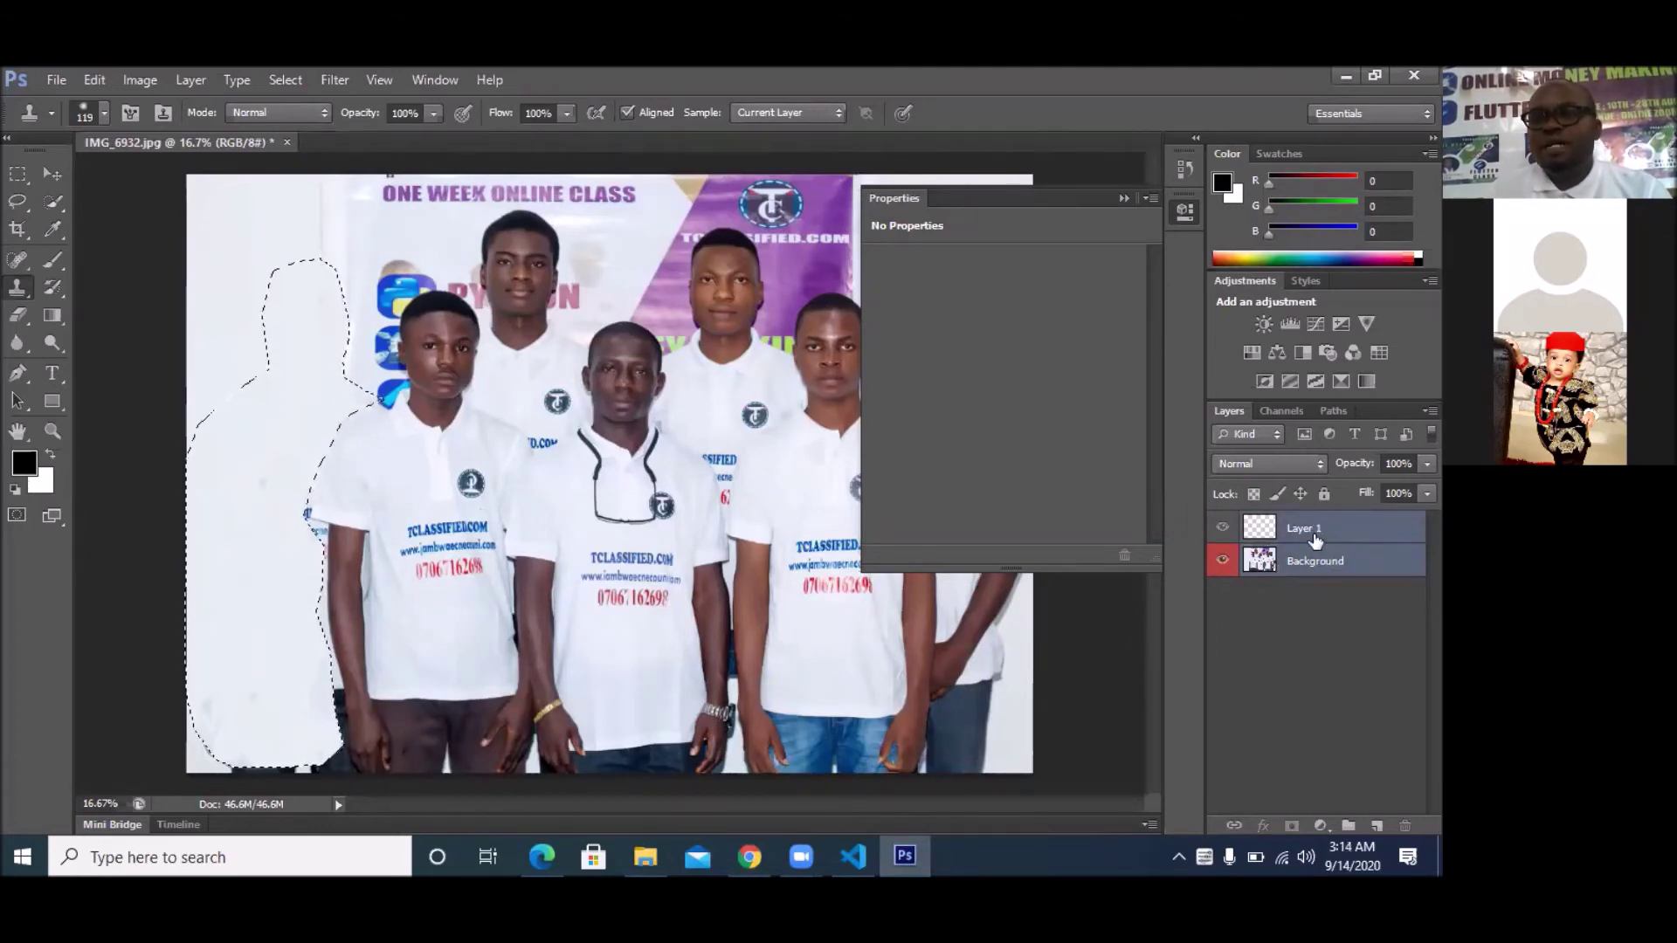
right_click(1314, 536)
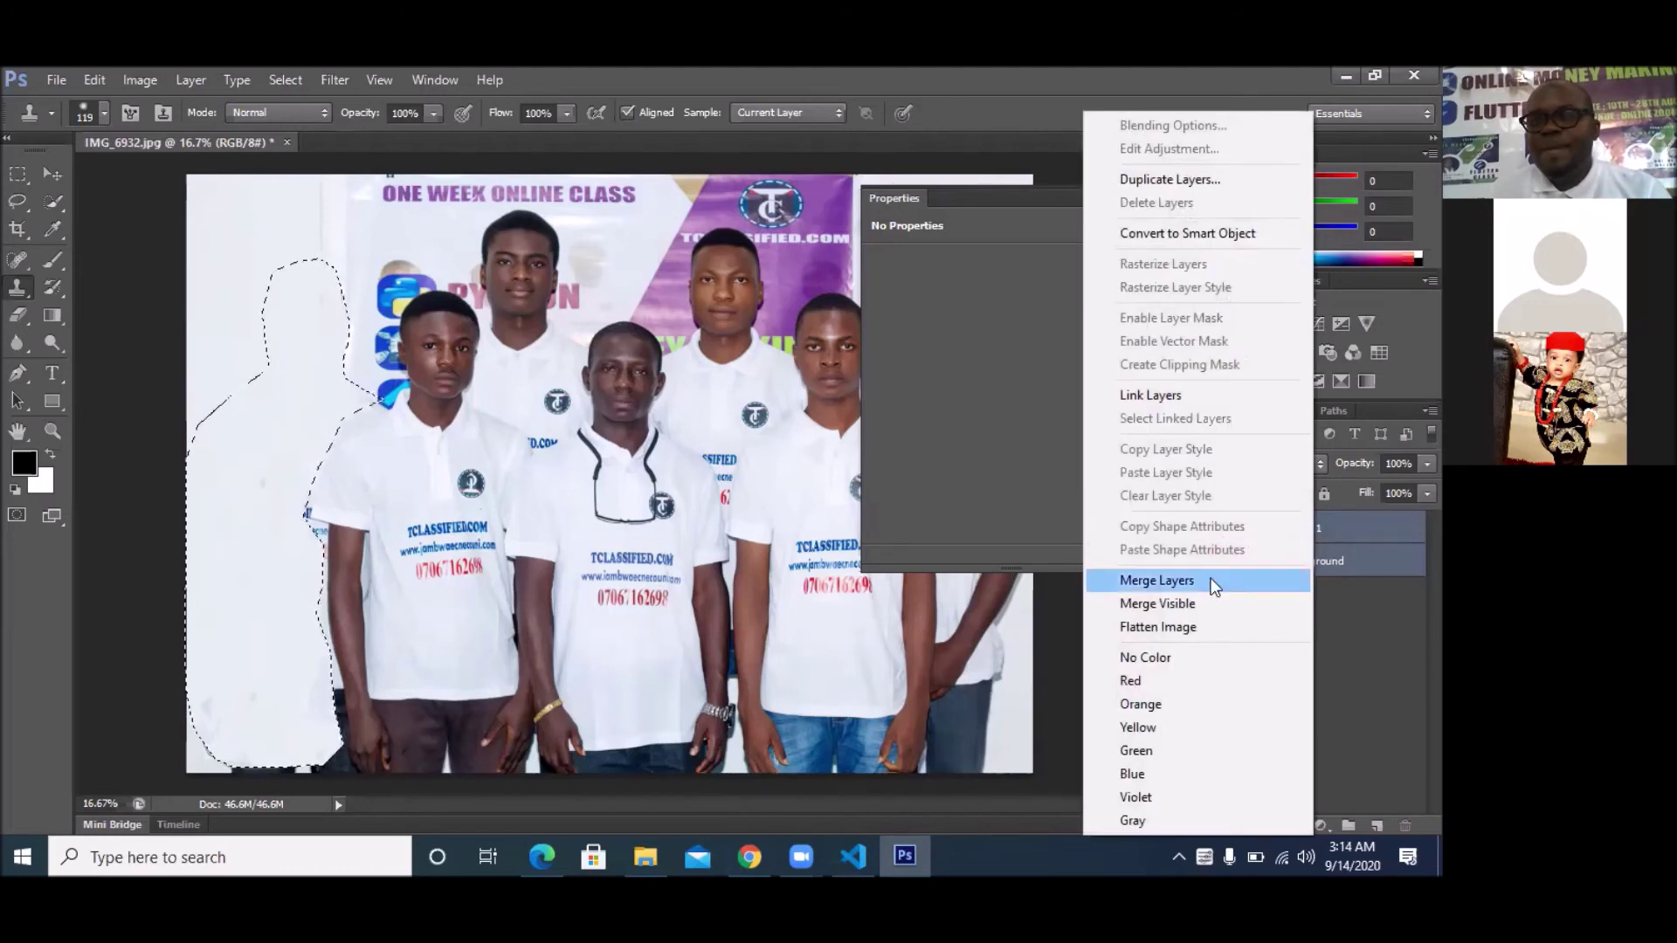
click(1184, 582)
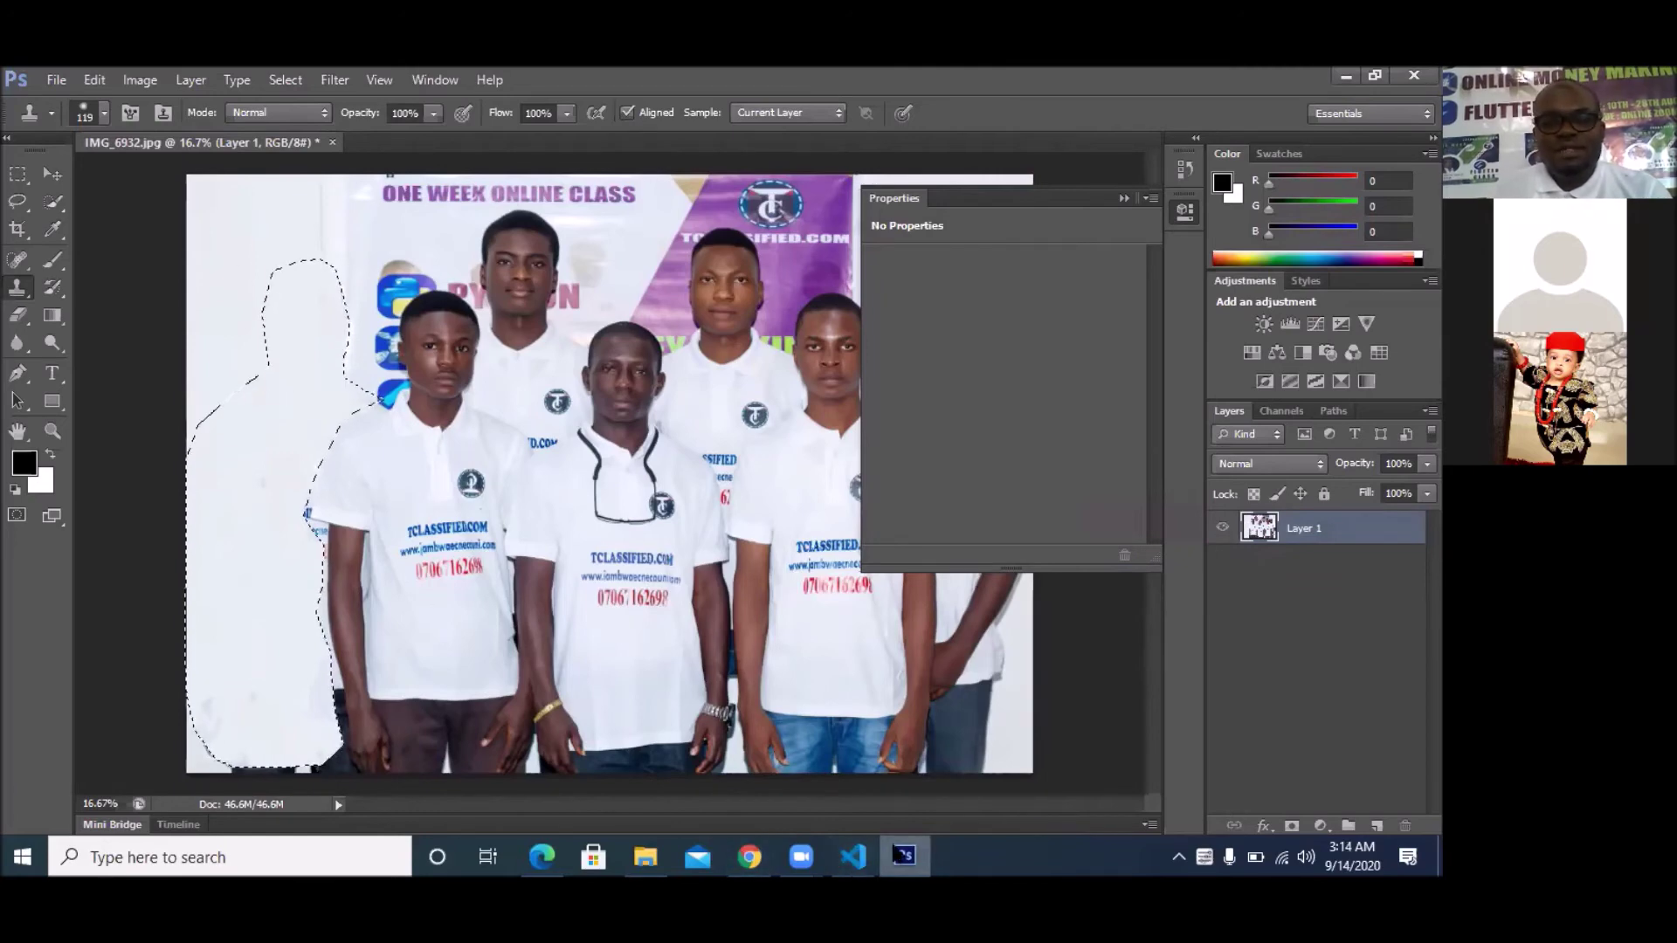
- Check the blog's stamp and blur instructions again, then deselect the outline around the removed man in Photoshop
click(749, 855)
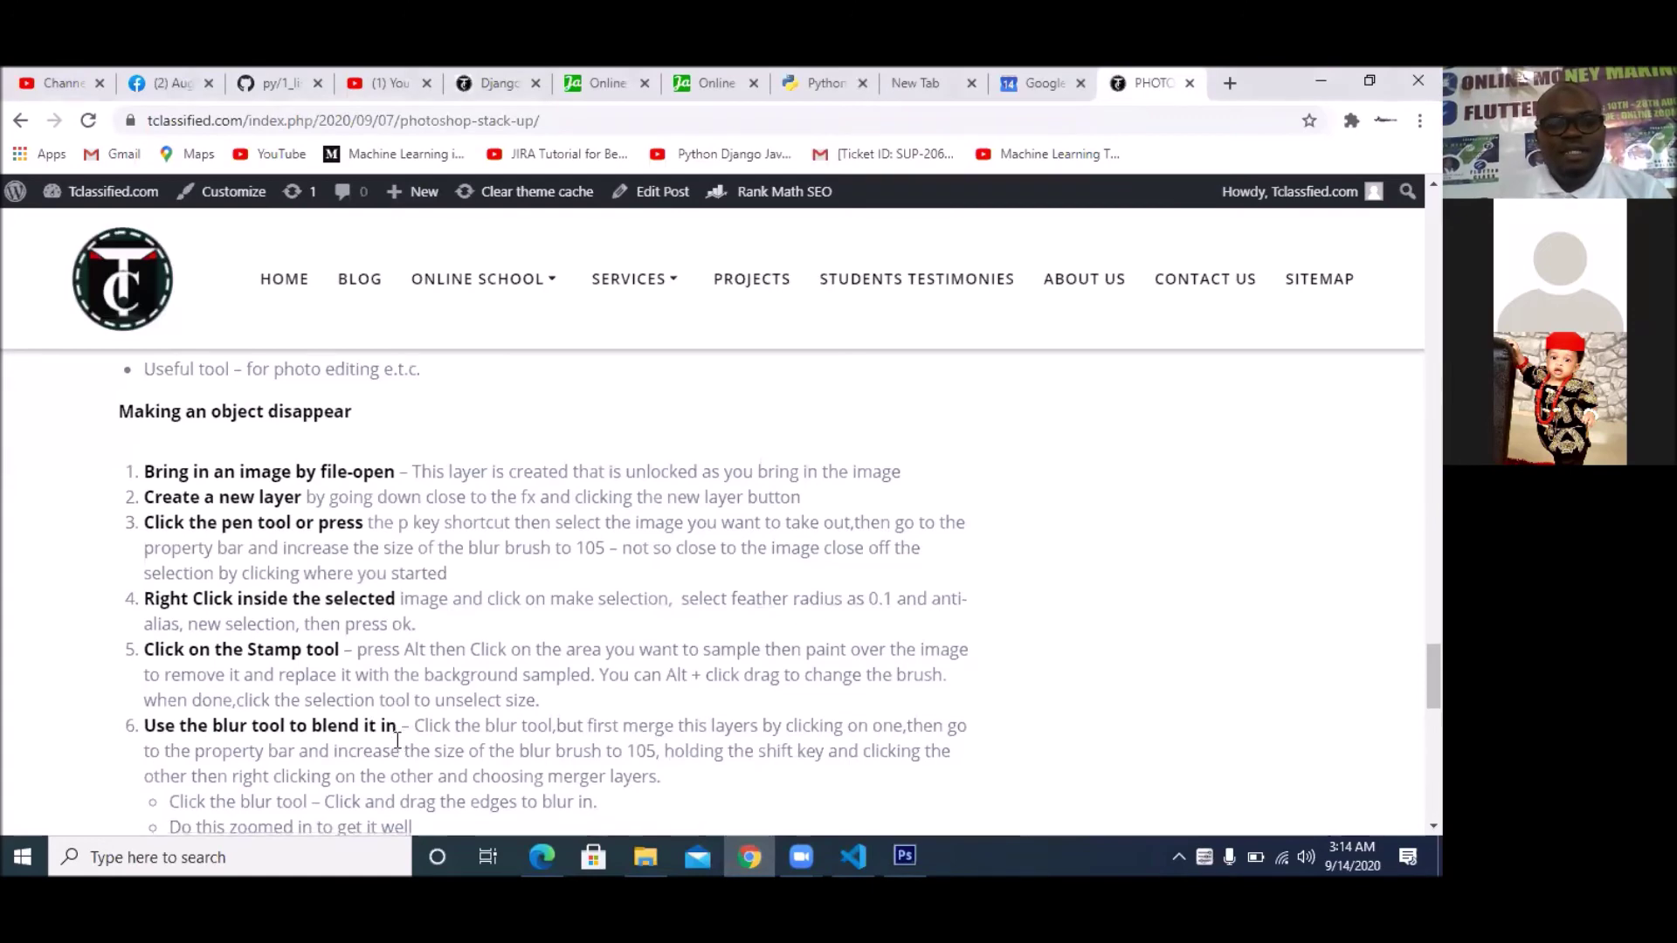
scroll(397, 739, down, 1)
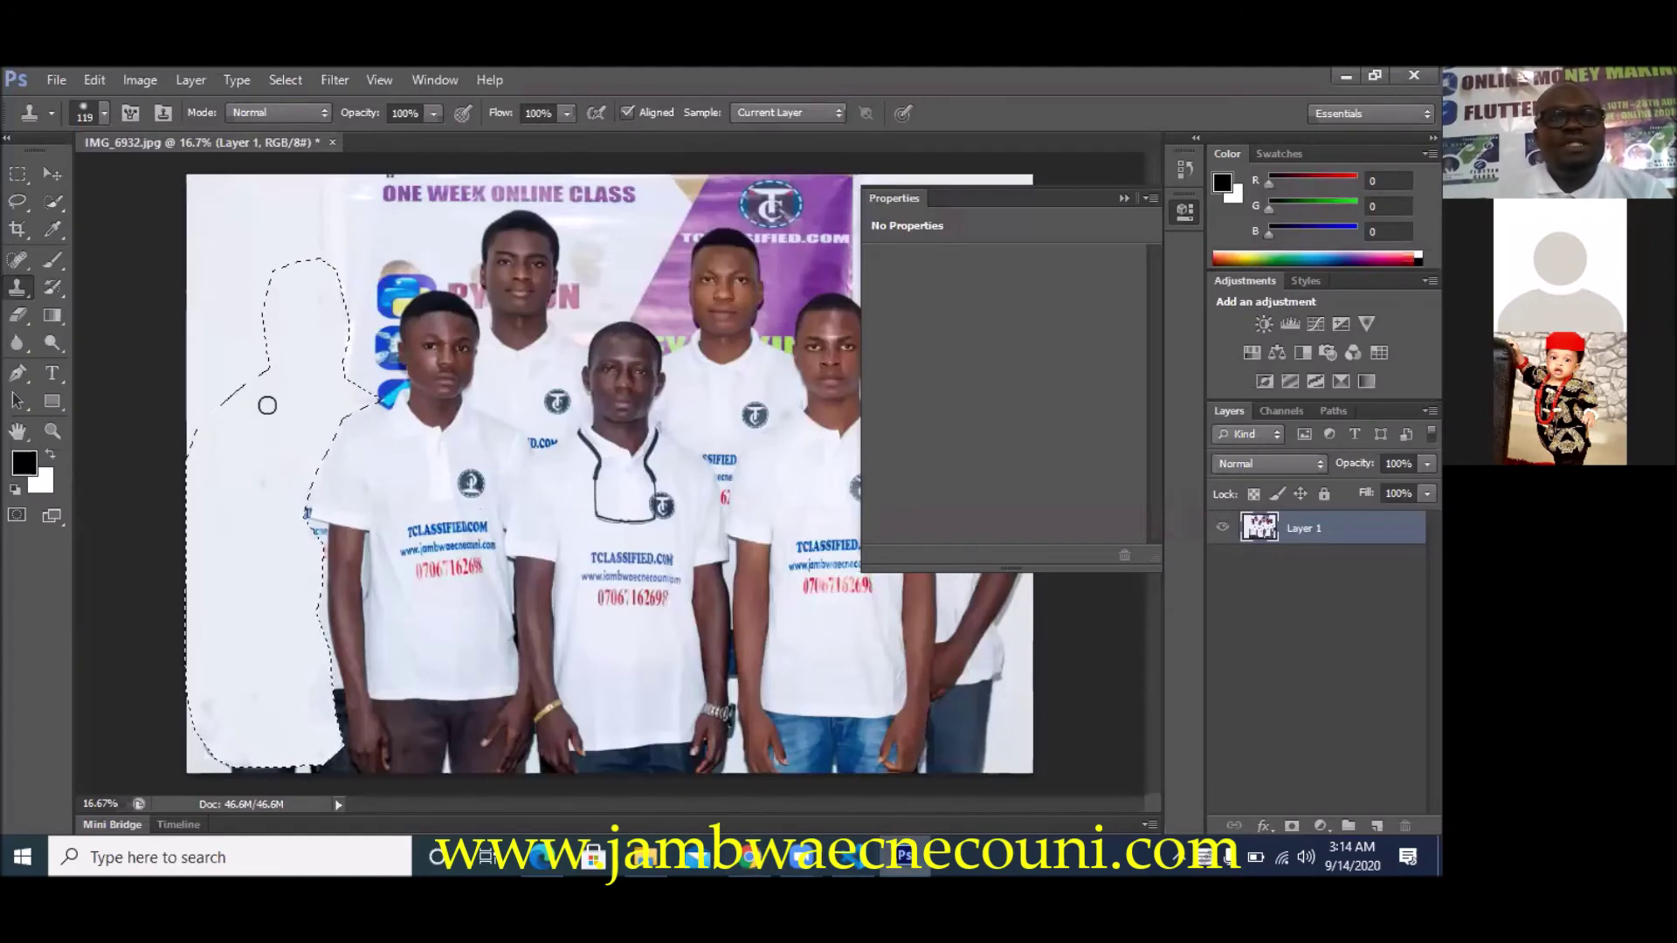
click(17, 177)
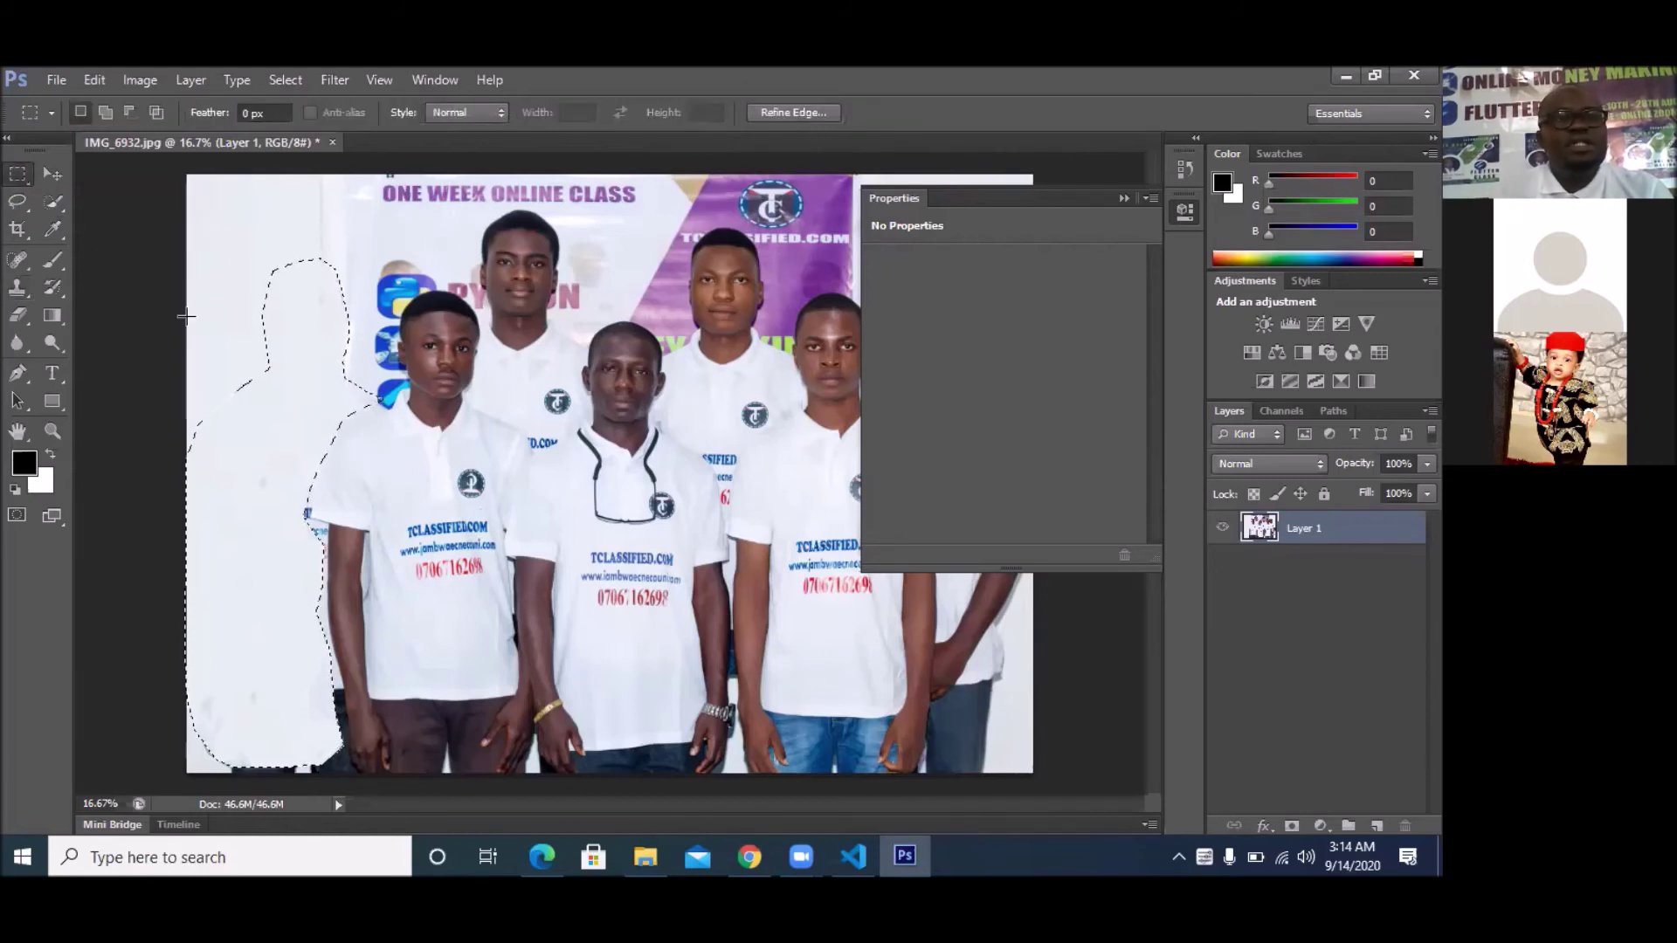
right_click(283, 421)
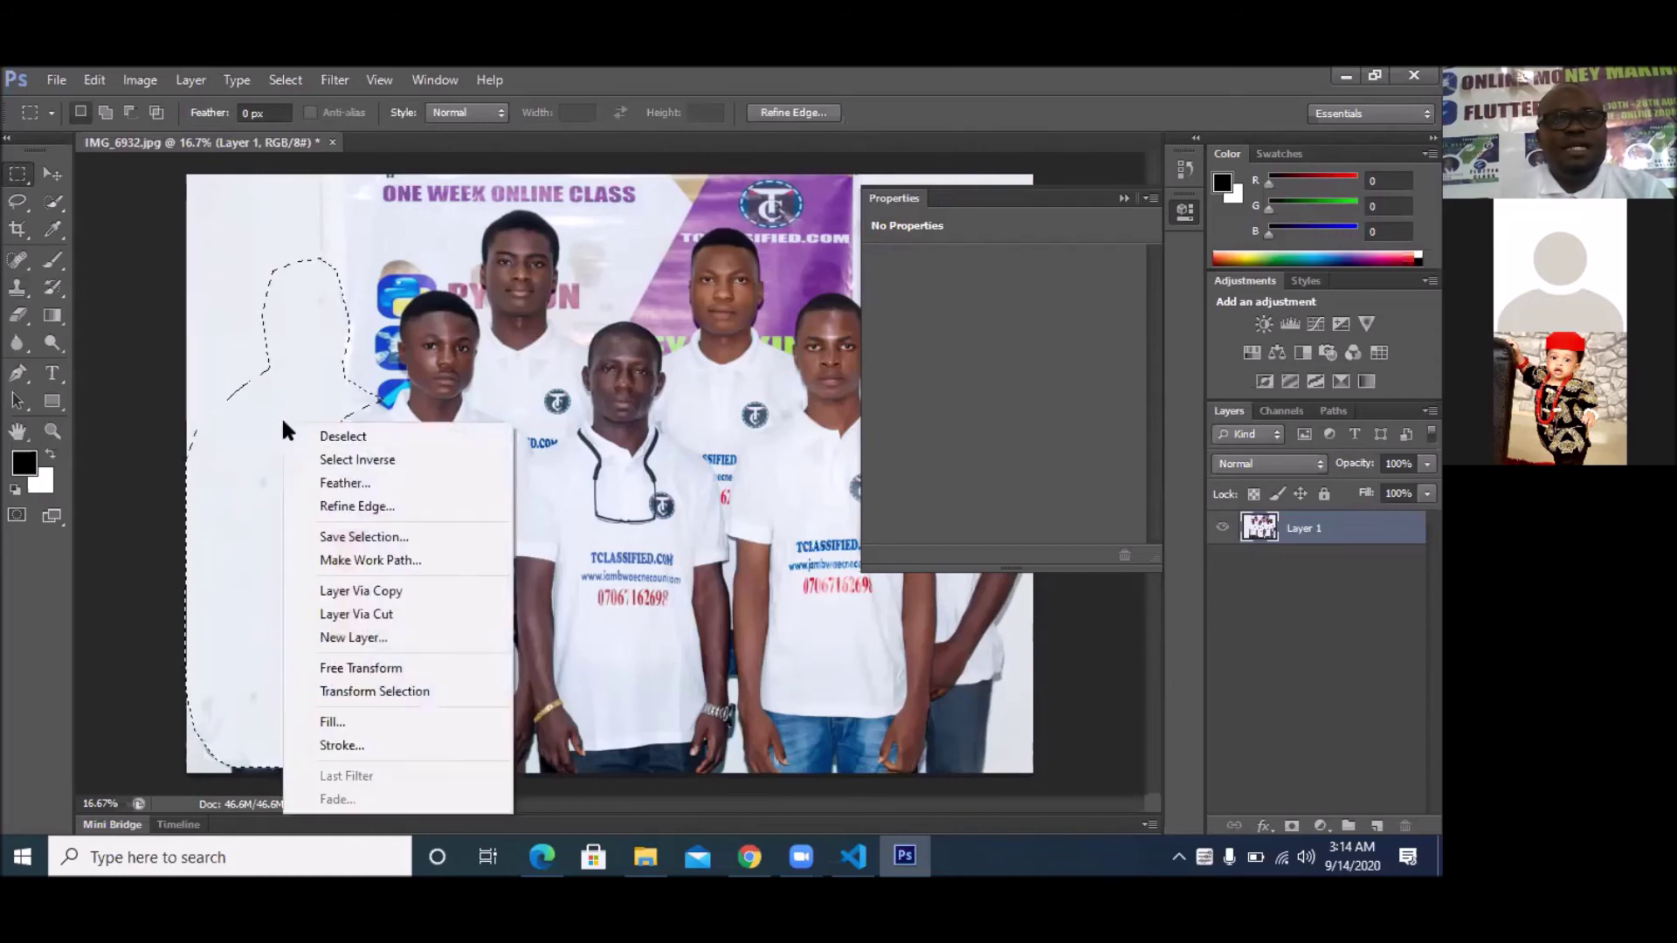
click(342, 439)
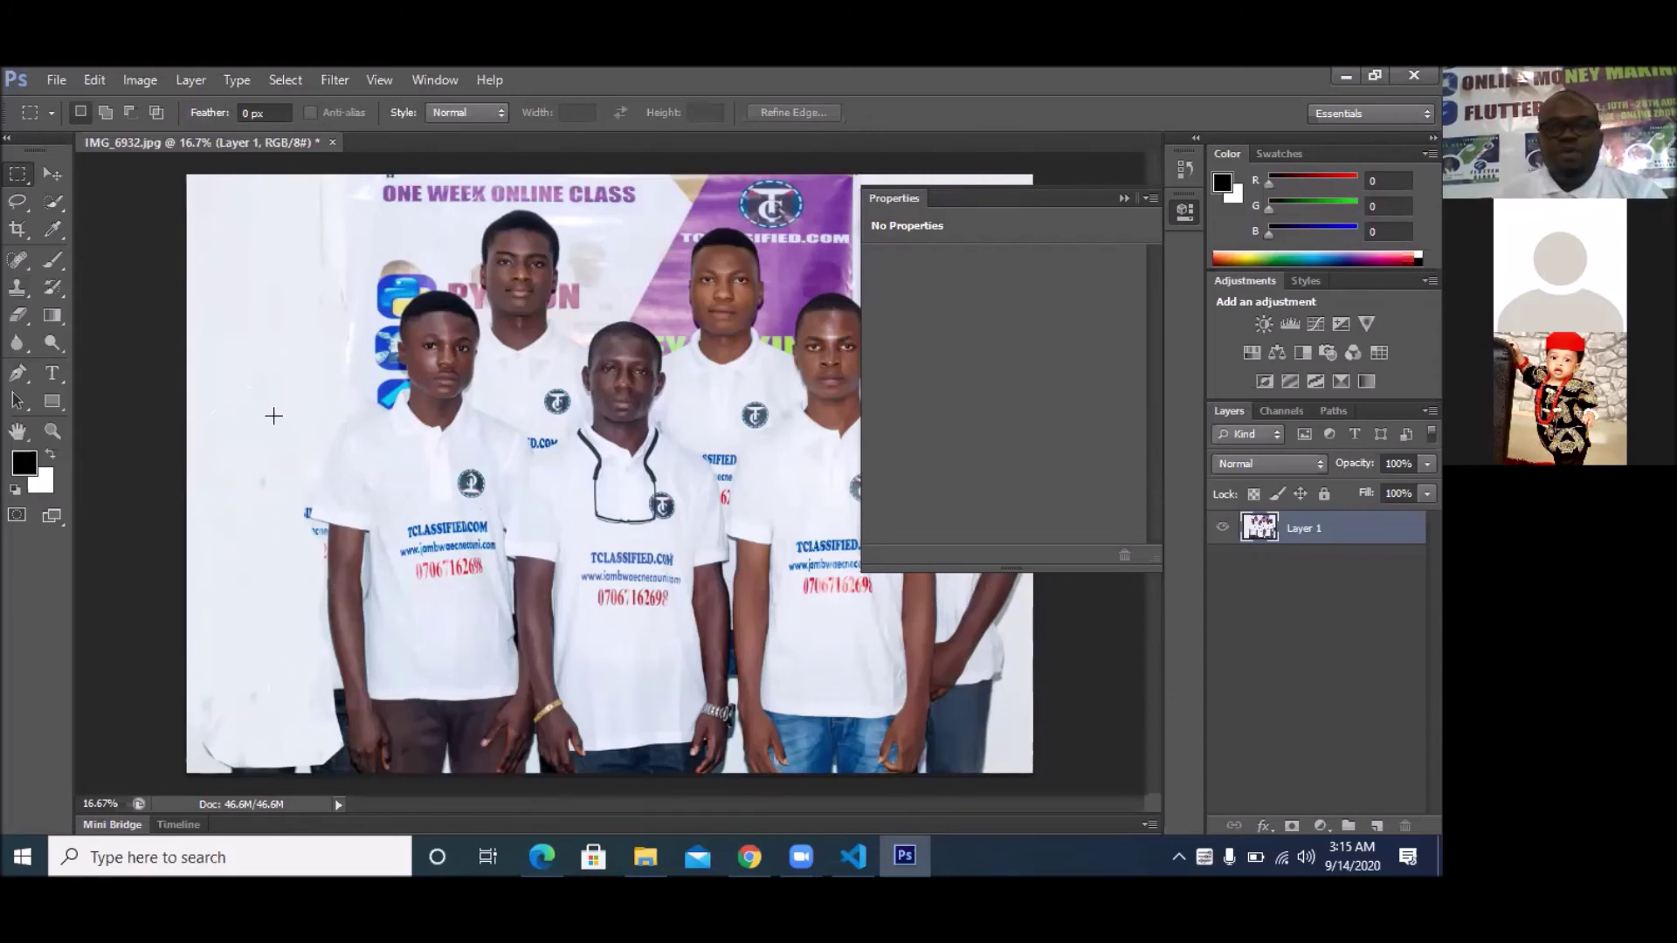
- Activate the Blur tool and set its brush size to 257 px
click(16, 344)
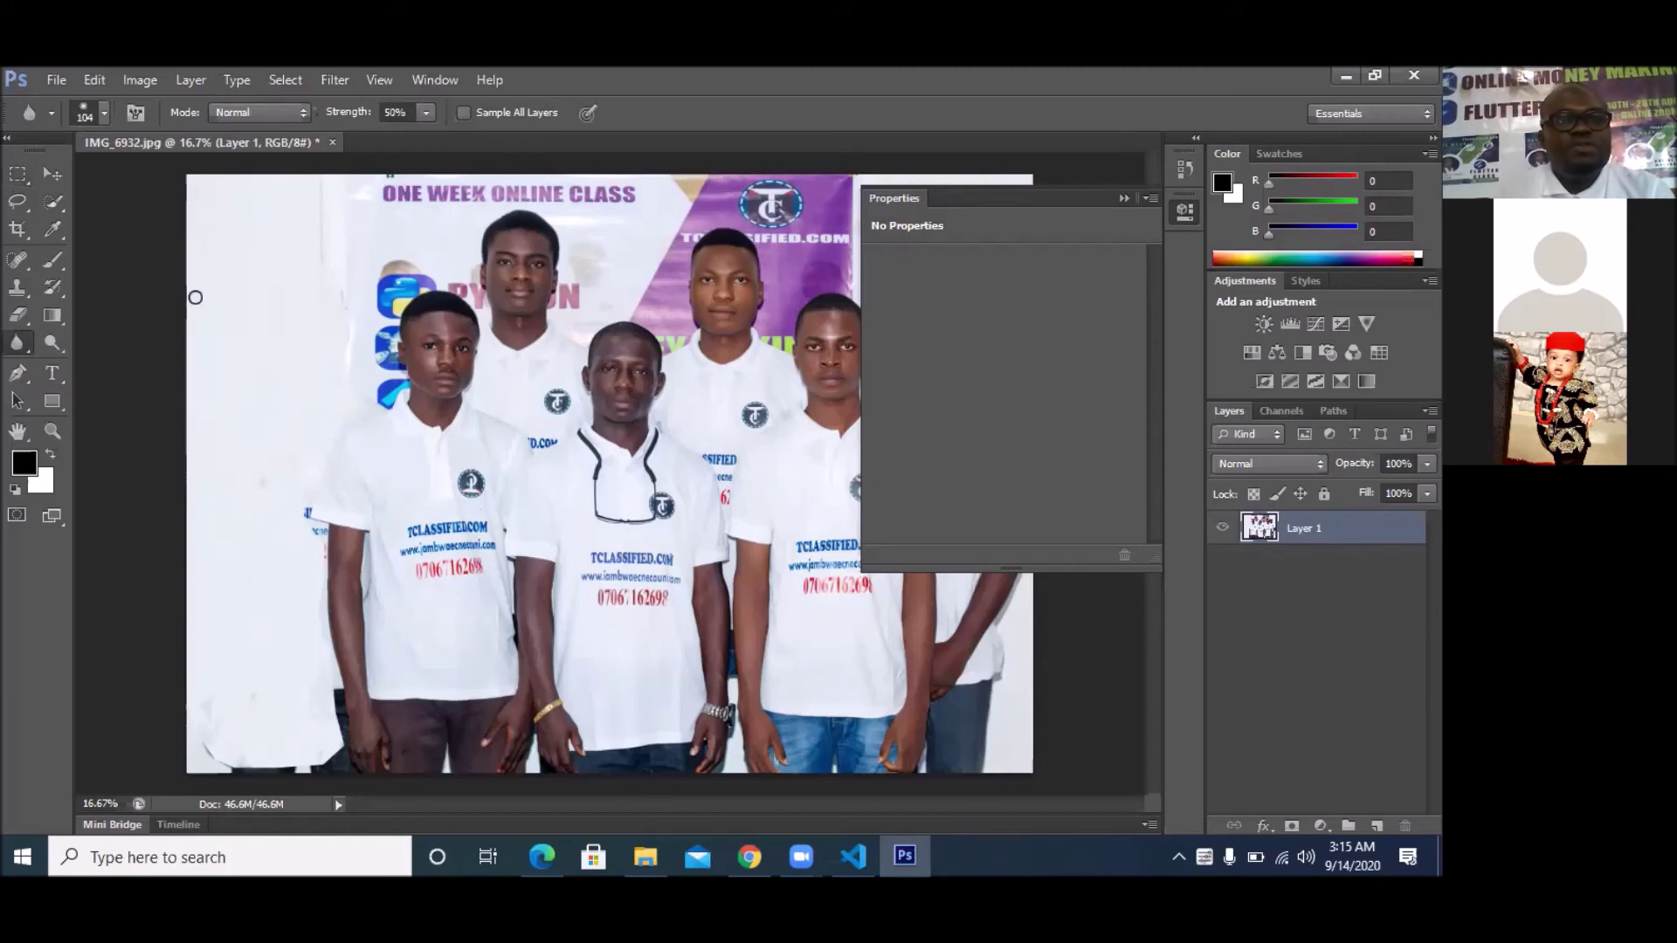
click(103, 117)
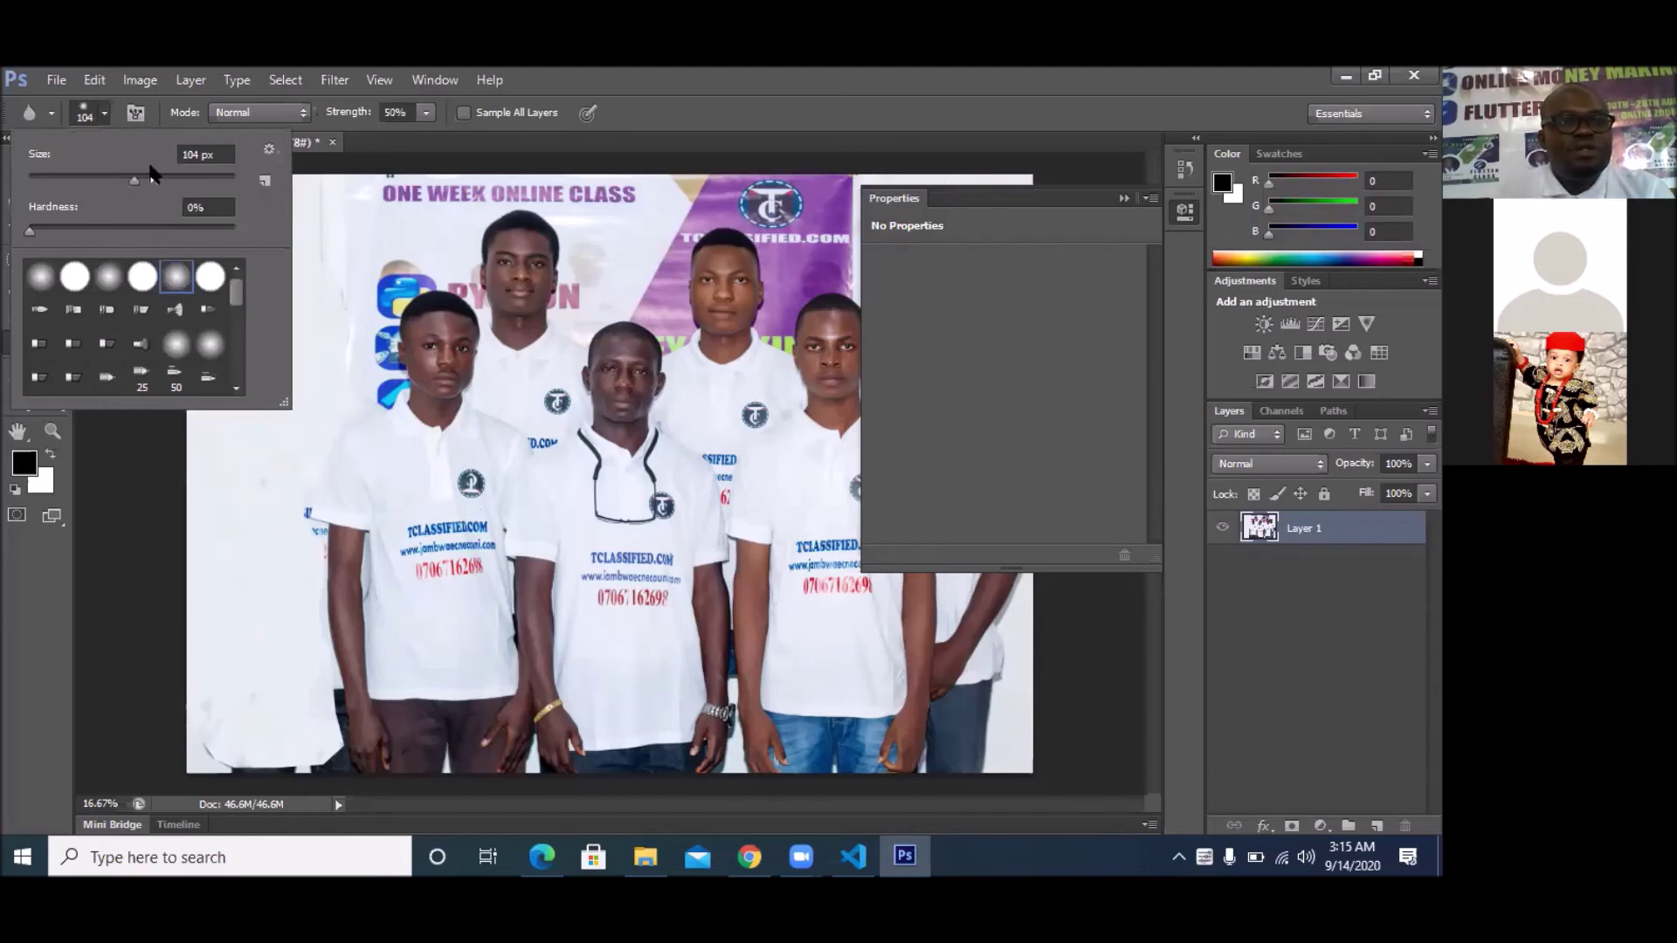
drag(154, 171, 187, 176)
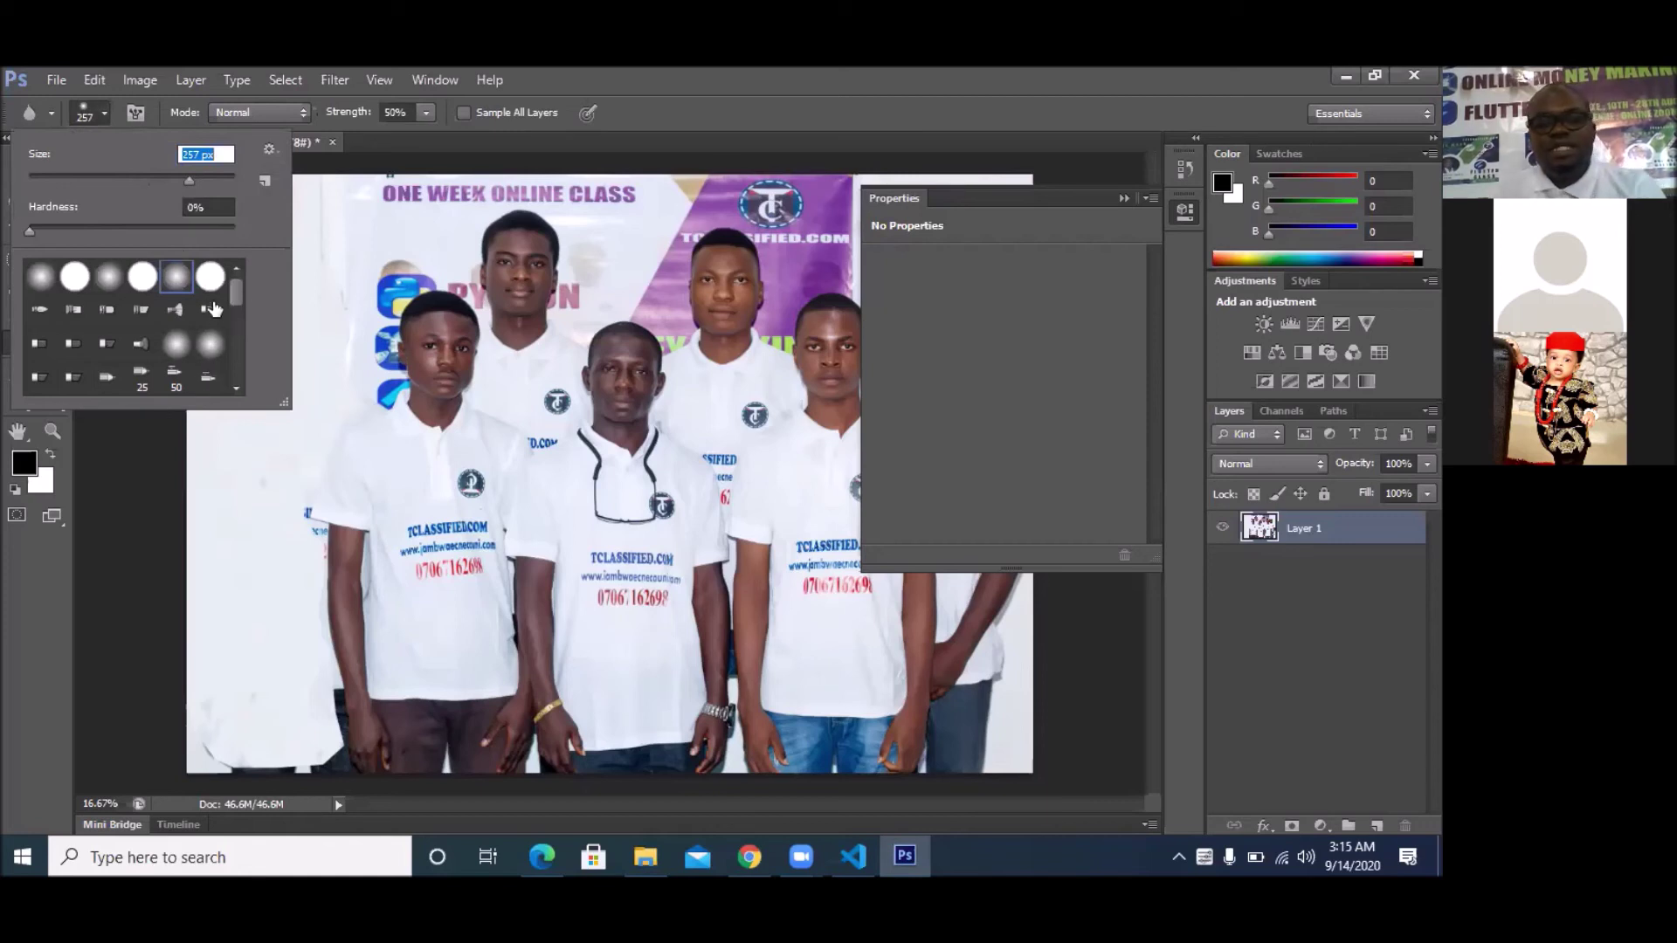
key(Return)
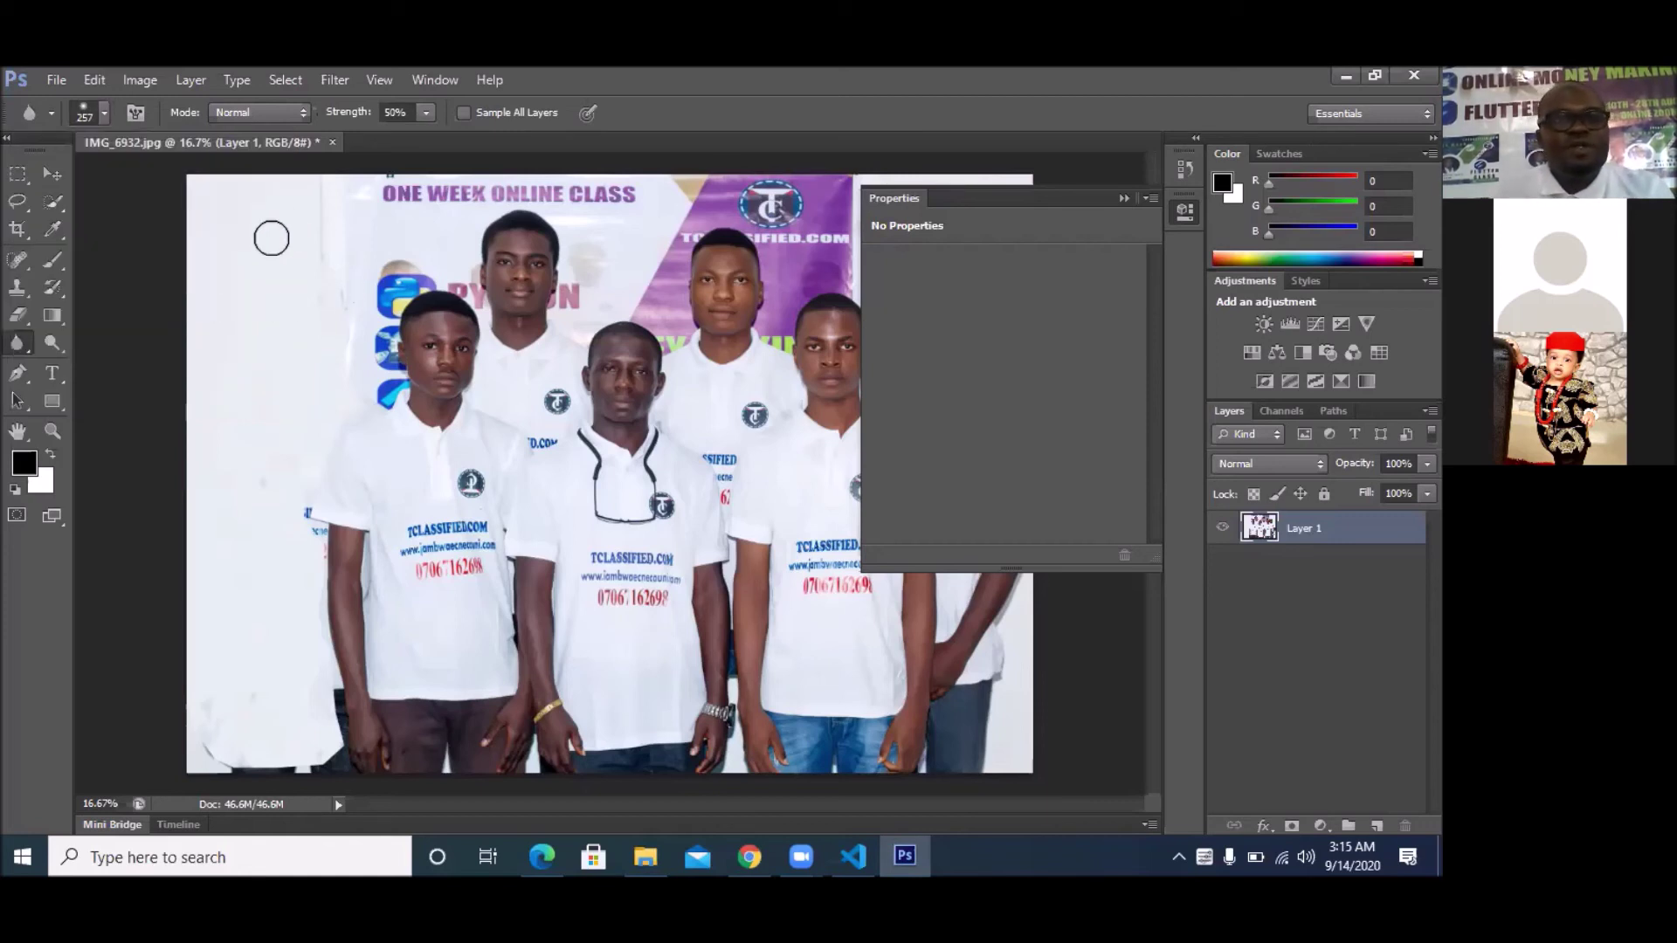